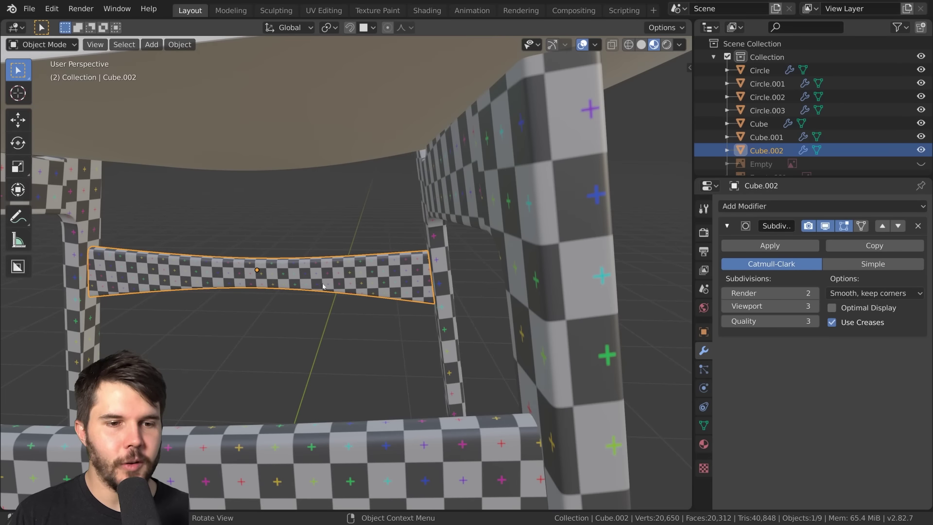
Step: Examine the chair's checker-textured cross rails, seat and leg frame along with their modifiers
{"action": "key", "text": "Tab"}
{"action": "key", "text": "Tab"}
{"action": "scroll", "coordinate": [325, 283], "scroll_direction": "down", "scroll_amount": 1}
{"action": "scroll", "coordinate": [325, 282], "scroll_direction": "down", "scroll_amount": 2}
{"action": "middle_click_drag", "start_coordinate": [376, 306], "coordinate": [380, 277], "text": "shift"}
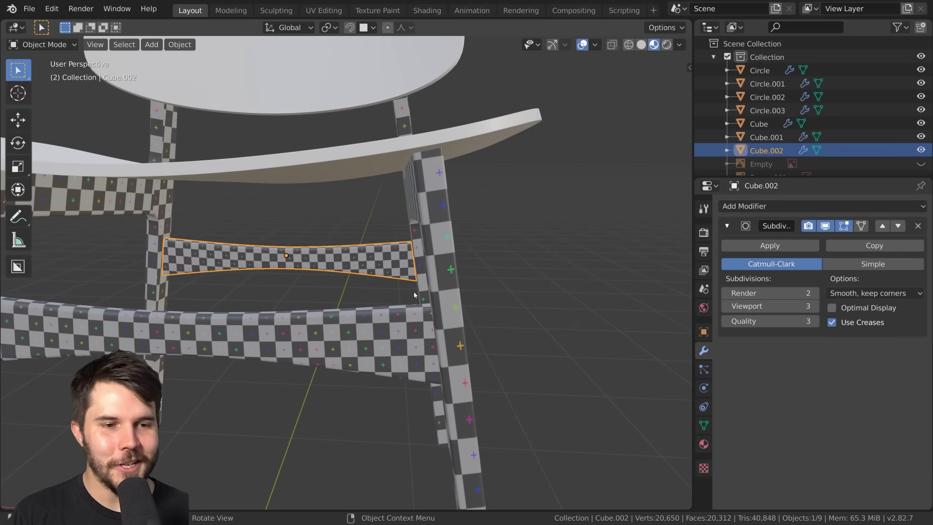
{"action": "left_click", "coordinate": [380, 322]}
{"action": "middle_click_drag", "start_coordinate": [380, 321], "coordinate": [361, 340]}
{"action": "middle_click_drag", "start_coordinate": [410, 297], "coordinate": [383, 334]}
{"action": "left_click", "coordinate": [384, 294]}
{"action": "left_click", "coordinate": [384, 271]}
{"action": "mouse_move", "coordinate": [385, 274]}
{"action": "middle_mouse_down"}
{"action": "mouse_move", "coordinate": [359, 272]}
{"action": "mouse_move", "coordinate": [380, 266]}
{"action": "middle_mouse_up"}
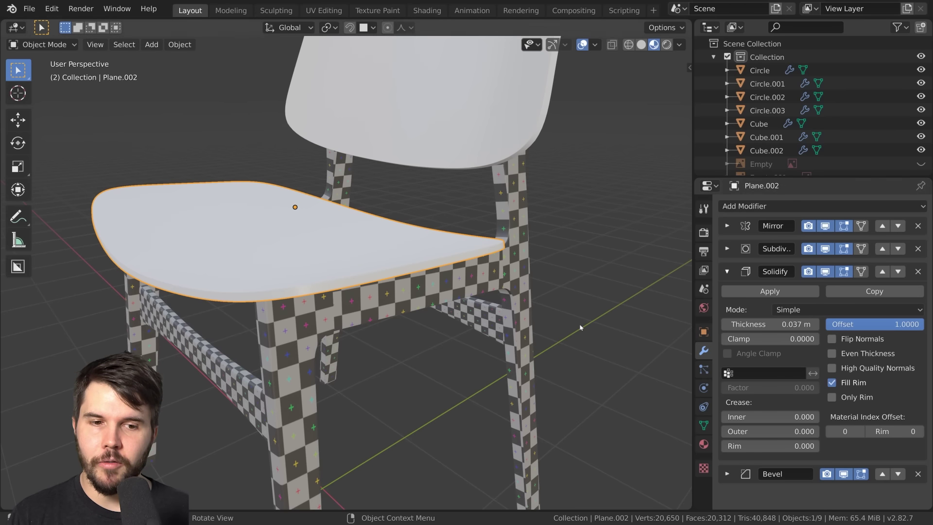
{"action": "left_click", "coordinate": [474, 305]}
{"action": "middle_click_drag", "start_coordinate": [474, 305], "coordinate": [349, 333]}
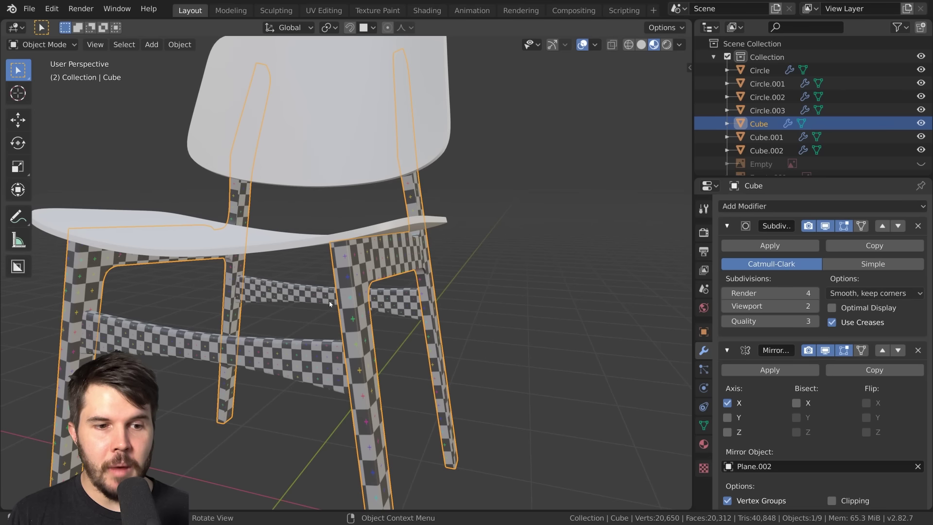
Step: Select the chair's front cross rail and display the model in wireframe
{"action": "left_click", "coordinate": [349, 334]}
{"action": "key", "text": "Tab"}
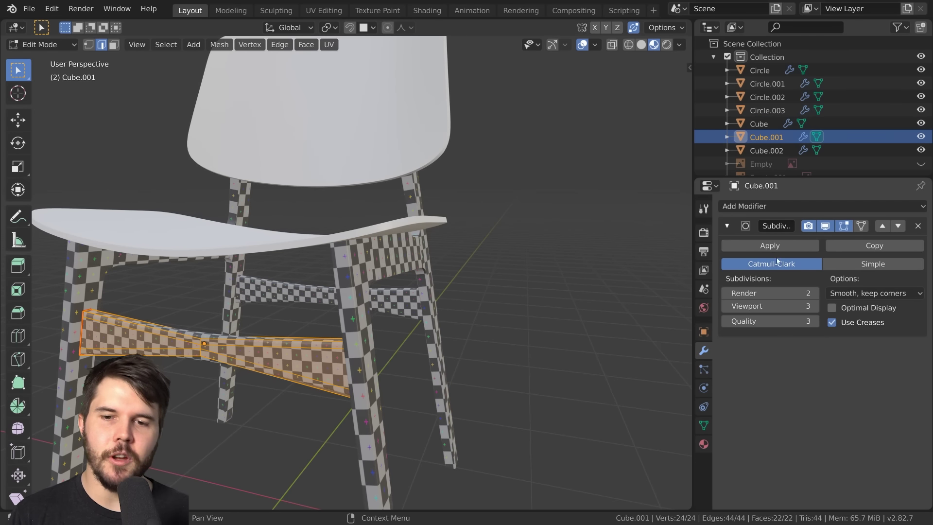
{"action": "key", "text": "Tab"}
{"action": "scroll", "coordinate": [387, 354], "scroll_direction": "up", "scroll_amount": 1}
{"action": "mouse_move", "coordinate": [387, 354]}
{"action": "middle_mouse_down", "text": "shift"}
{"action": "mouse_move", "coordinate": [468, 262]}
{"action": "mouse_move", "coordinate": [433, 316]}
{"action": "mouse_move", "coordinate": [450, 258]}
{"action": "middle_mouse_up", "text": "shift"}
{"action": "left_click", "coordinate": [629, 45]}
{"action": "scroll", "coordinate": [433, 316], "scroll_direction": "up", "scroll_amount": 2}
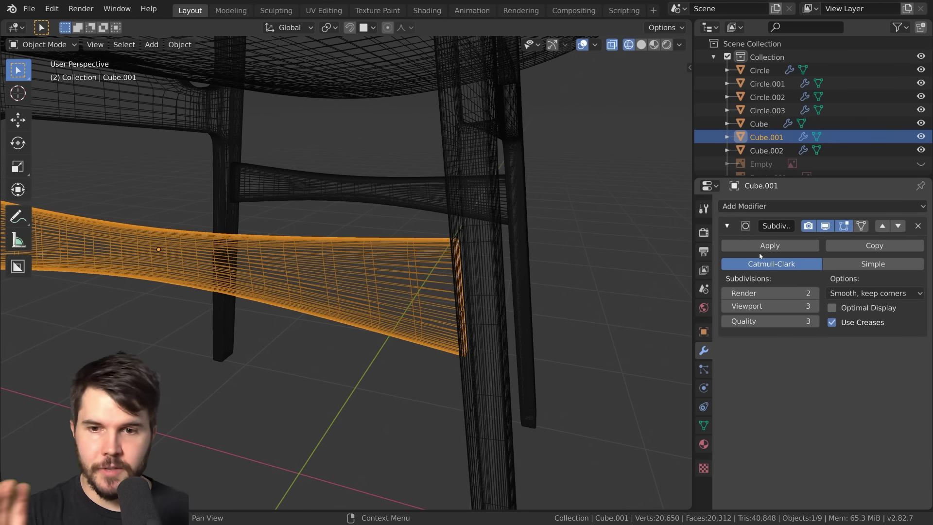
{"action": "scroll", "coordinate": [579, 272], "scroll_direction": "up", "scroll_amount": 2}
{"action": "mouse_move", "coordinate": [418, 276]}
{"action": "middle_mouse_down"}
{"action": "mouse_move", "coordinate": [389, 273]}
{"action": "mouse_move", "coordinate": [405, 275]}
{"action": "middle_mouse_up"}
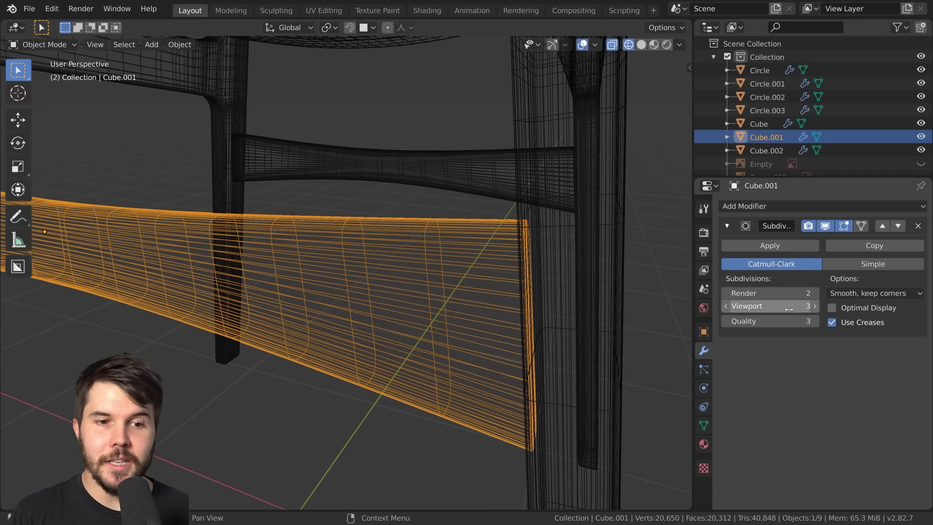
Step: Raise the front rail's viewport subdivision level to 5 and check the mesh density
{"action": "left_click", "coordinate": [817, 306]}
{"action": "left_click", "coordinate": [817, 305]}
{"action": "scroll", "coordinate": [483, 276], "scroll_direction": "down", "scroll_amount": 3}
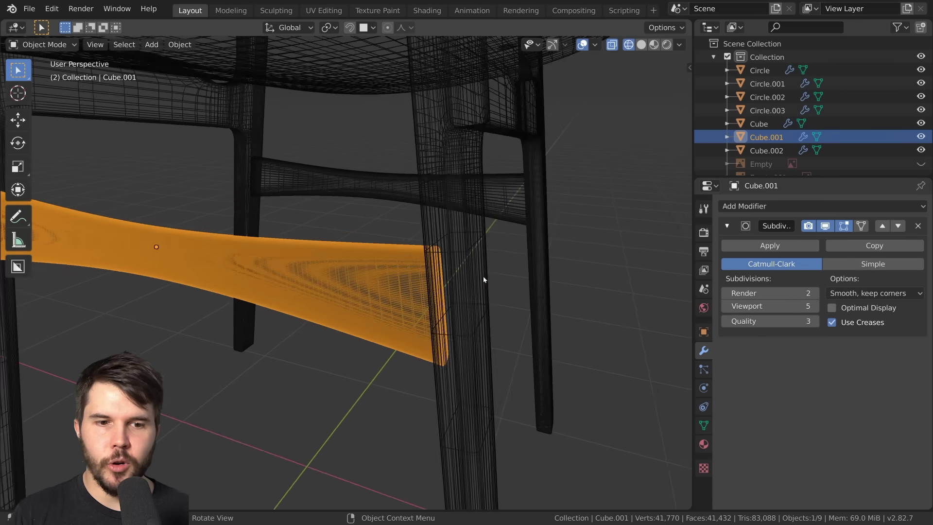
{"action": "scroll", "coordinate": [293, 264], "scroll_direction": "up", "scroll_amount": 2}
{"action": "middle_click_drag", "start_coordinate": [293, 264], "coordinate": [369, 234]}
{"action": "scroll", "coordinate": [434, 233], "scroll_direction": "down", "scroll_amount": 9}
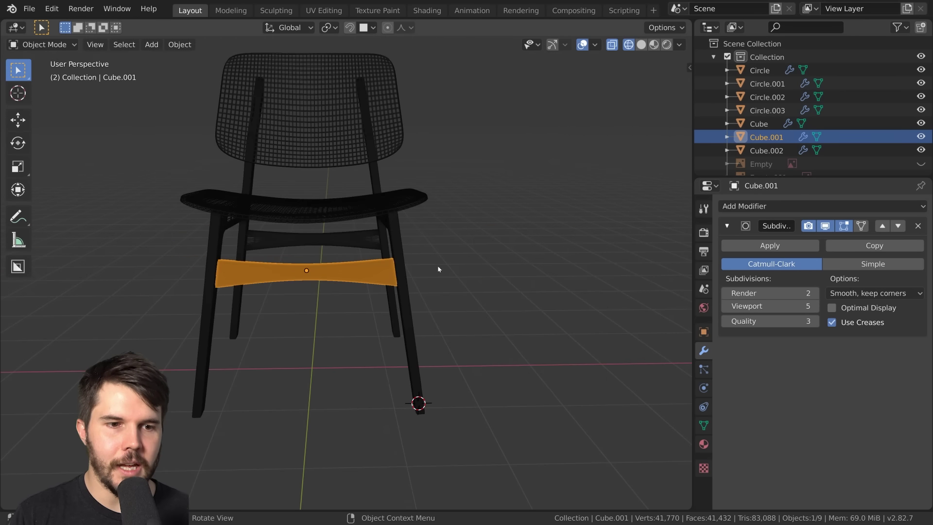
Step: Lower the front rail's subdivisions to 2 in the viewport and 0 for render, and show the chair in solid shading
{"action": "scroll", "coordinate": [627, 308], "scroll_direction": "down", "scroll_amount": 15}
{"action": "middle_click_drag", "start_coordinate": [611, 320], "coordinate": [592, 311]}
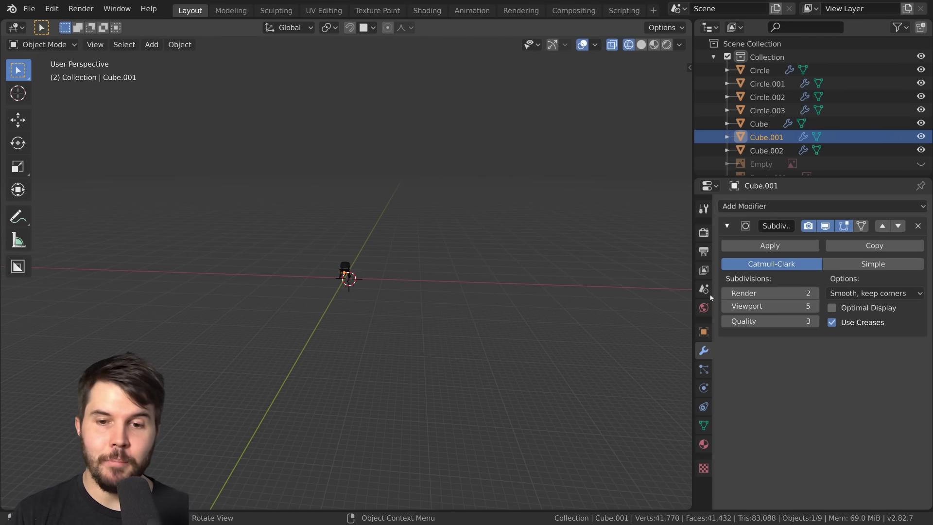
{"action": "left_click", "coordinate": [728, 309]}
{"action": "left_click", "coordinate": [728, 310]}
{"action": "left_click", "coordinate": [728, 309]}
{"action": "left_click", "coordinate": [727, 298]}
{"action": "left_click", "coordinate": [727, 298]}
{"action": "middle_click_drag", "start_coordinate": [640, 313], "coordinate": [533, 317]}
{"action": "key", "text": "z"}
{"action": "left_click", "coordinate": [503, 310]}
{"action": "key", "text": "alt+a"}
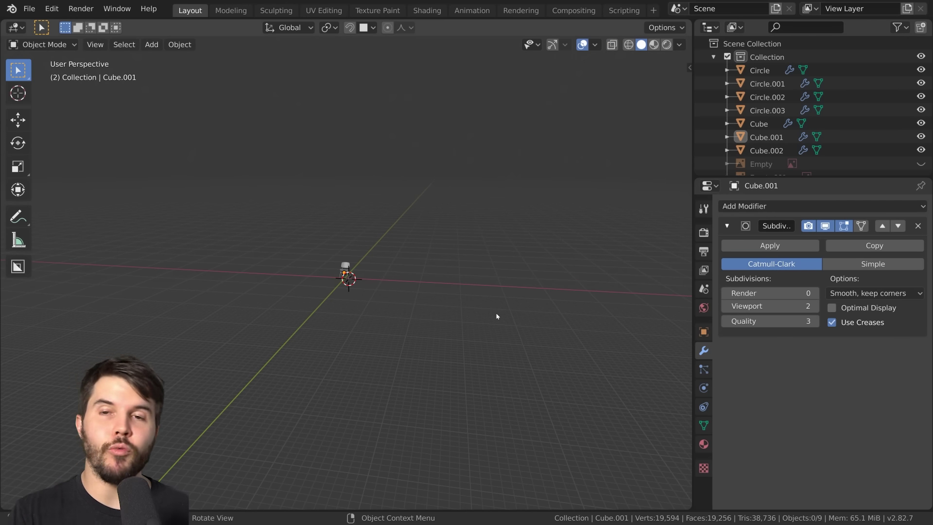
Step: Try viewport subdivision level 4 on the front rail up close and settle on level 3
{"action": "scroll", "coordinate": [496, 315], "scroll_direction": "up", "scroll_amount": 10}
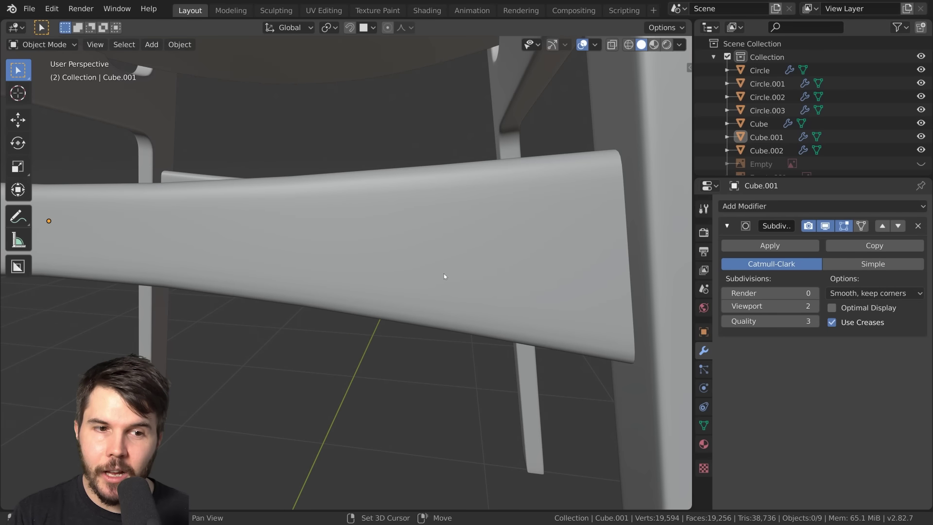
{"action": "middle_click_drag", "start_coordinate": [444, 273], "coordinate": [492, 222], "text": "shift"}
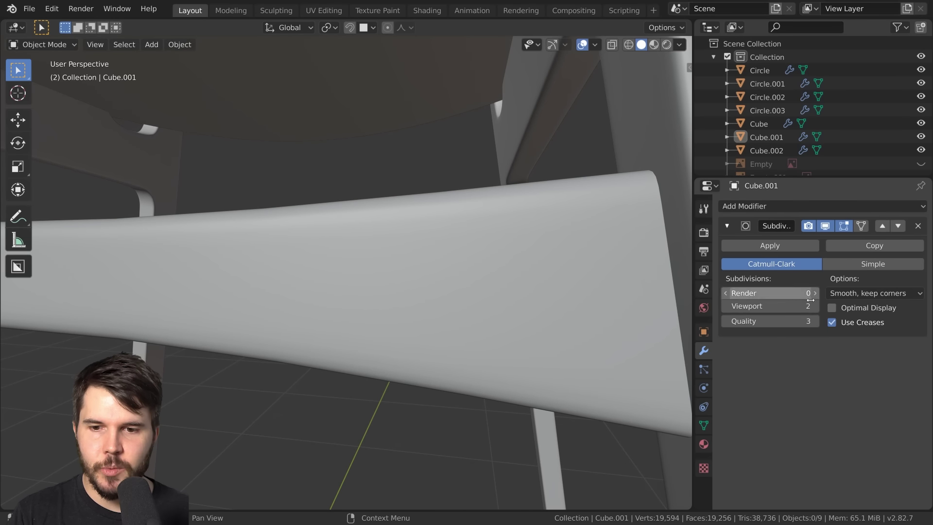
{"action": "scroll", "coordinate": [797, 306], "scroll_direction": "up", "scroll_amount": 2, "text": "ctrl"}
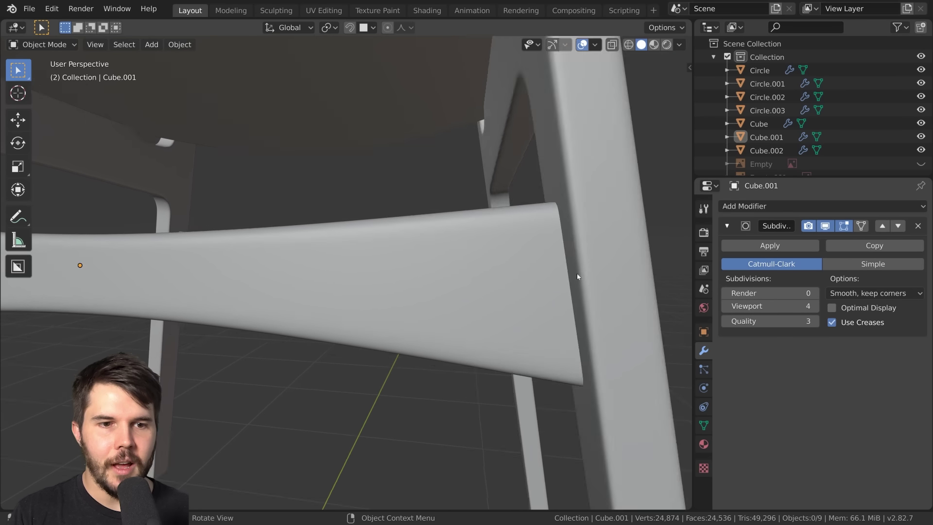
{"action": "scroll", "coordinate": [815, 307], "scroll_direction": "down", "scroll_amount": 3, "text": "ctrl"}
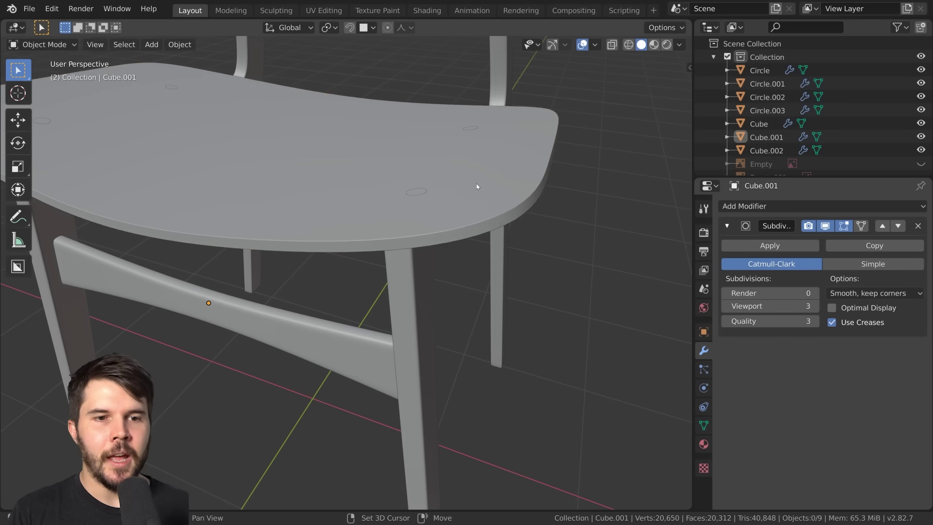
Step: Select the chair seat and apply its Mirror modifier
{"action": "left_click", "coordinate": [515, 208]}
{"action": "middle_click_drag", "start_coordinate": [514, 207], "coordinate": [461, 249]}
{"action": "scroll", "coordinate": [513, 227], "scroll_direction": "down", "scroll_amount": 5}
{"action": "key", "text": "Tab"}
{"action": "key", "text": "Tab"}
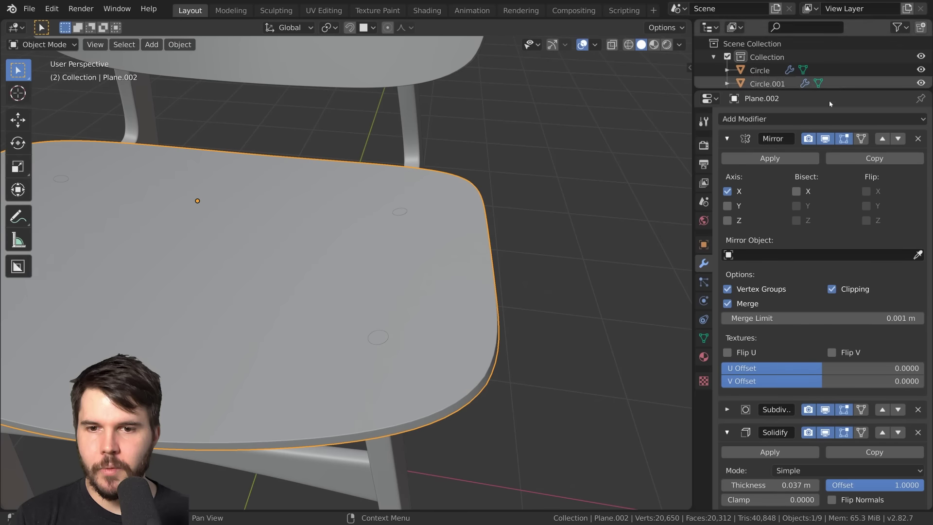
{"action": "left_click", "coordinate": [764, 159]}
Step: Select the seat's whole base mesh for editing and examine it in wireframe against its modified shape
{"action": "middle_click_drag", "start_coordinate": [578, 248], "coordinate": [529, 248]}
{"action": "mouse_move", "coordinate": [421, 243]}
{"action": "middle_mouse_down", "text": "shift"}
{"action": "mouse_move", "coordinate": [447, 243]}
{"action": "mouse_move", "coordinate": [483, 217]}
{"action": "mouse_move", "coordinate": [497, 245]}
{"action": "middle_mouse_up", "text": "shift"}
{"action": "scroll", "coordinate": [448, 242], "scroll_direction": "up", "scroll_amount": 1}
{"action": "key", "text": "Tab"}
{"action": "key", "text": "z"}
{"action": "left_click", "coordinate": [298, 225]}
{"action": "key", "text": "a"}
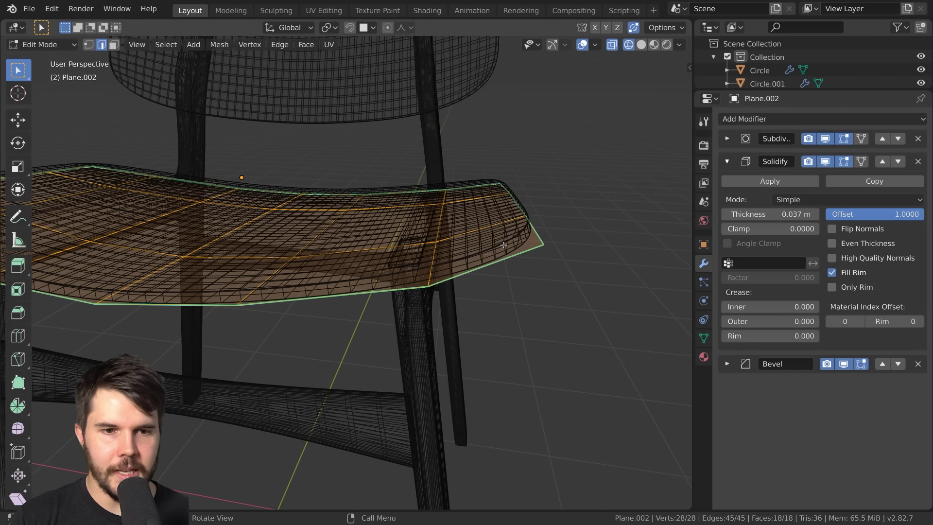
{"action": "key", "text": "z"}
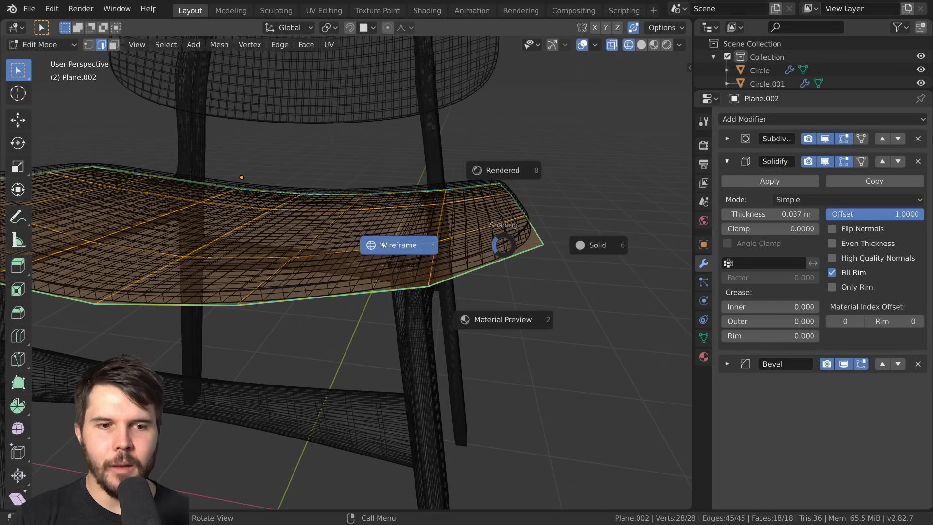
{"action": "key", "text": "Escape"}
{"action": "mouse_move", "coordinate": [530, 244]}
{"action": "middle_mouse_down"}
{"action": "mouse_move", "coordinate": [496, 246]}
{"action": "mouse_move", "coordinate": [492, 217]}
{"action": "middle_mouse_up"}
{"action": "scroll", "coordinate": [492, 216], "scroll_direction": "up", "scroll_amount": 1}
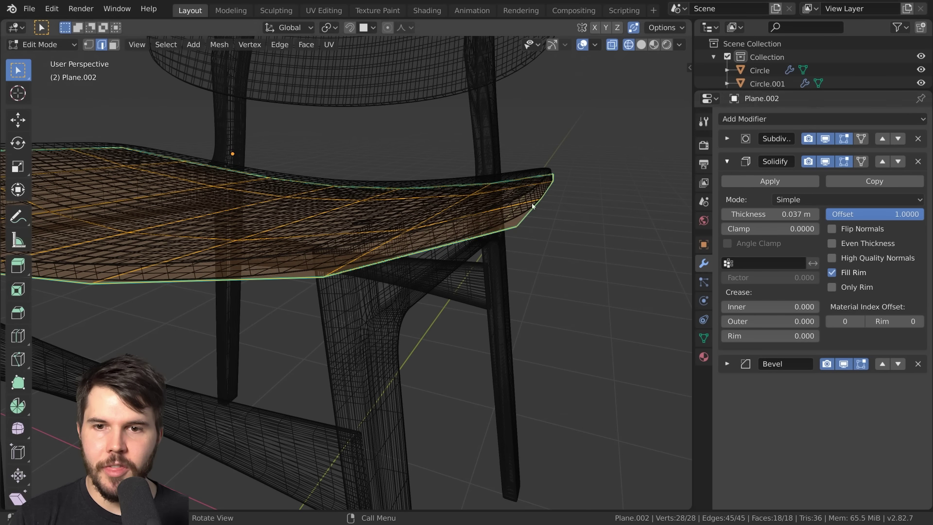
Step: Compare the seat's flat editable mesh with its solidified result in solid shading
{"action": "key", "text": "Tab"}
{"action": "middle_click_drag", "start_coordinate": [480, 243], "coordinate": [516, 259]}
{"action": "scroll", "coordinate": [516, 258], "scroll_direction": "up", "scroll_amount": 1}
{"action": "key", "text": "z"}
{"action": "left_click", "coordinate": [574, 261]}
{"action": "mouse_move", "coordinate": [590, 262]}
{"action": "middle_mouse_down"}
{"action": "mouse_move", "coordinate": [604, 241]}
{"action": "mouse_move", "coordinate": [579, 192]}
{"action": "middle_mouse_up"}
{"action": "key", "text": "Tab"}
{"action": "mouse_move", "coordinate": [384, 167]}
{"action": "middle_mouse_down"}
{"action": "mouse_move", "coordinate": [379, 197]}
{"action": "mouse_move", "coordinate": [406, 196]}
{"action": "mouse_move", "coordinate": [404, 253]}
{"action": "mouse_move", "coordinate": [424, 271]}
{"action": "middle_mouse_up"}
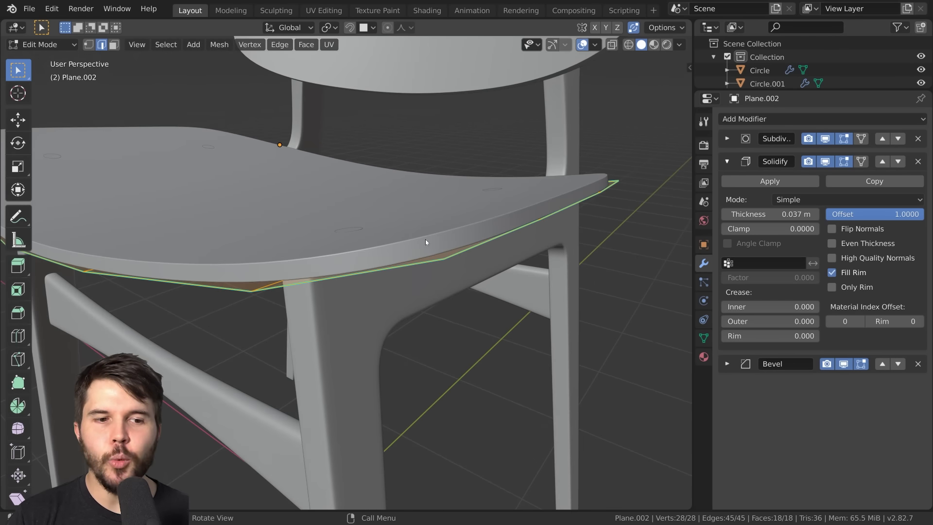
{"action": "key", "text": "Tab"}
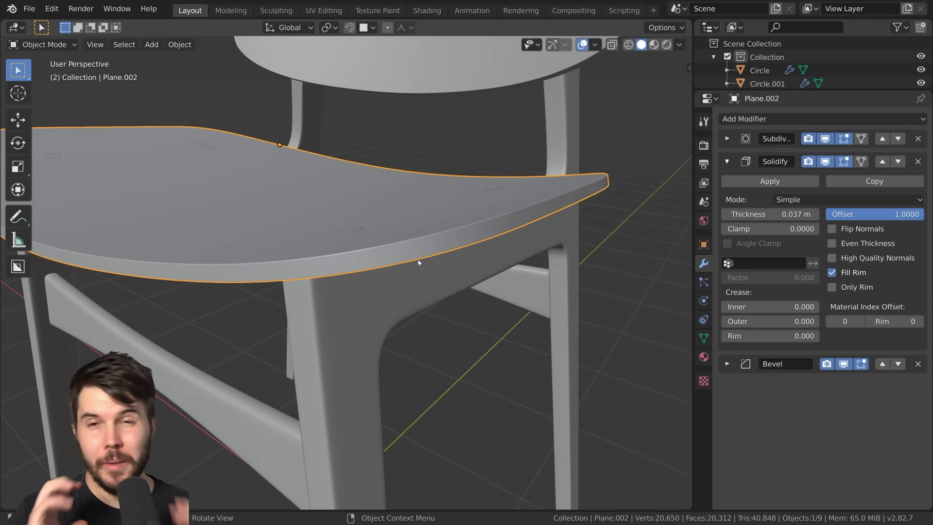
{"action": "scroll", "coordinate": [415, 260], "scroll_direction": "down", "scroll_amount": 1}
{"action": "middle_click_drag", "start_coordinate": [415, 263], "coordinate": [433, 262]}
{"action": "key", "text": "Tab"}
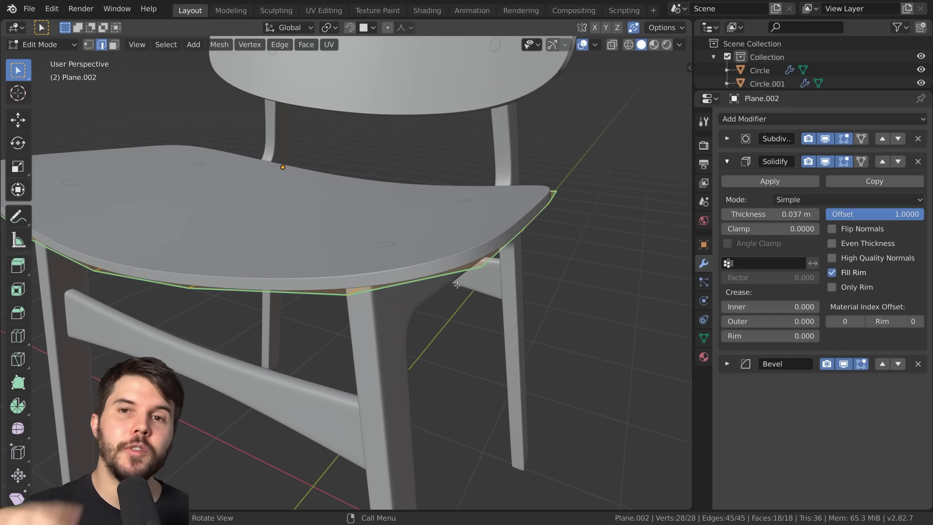
{"action": "key", "text": "Tab"}
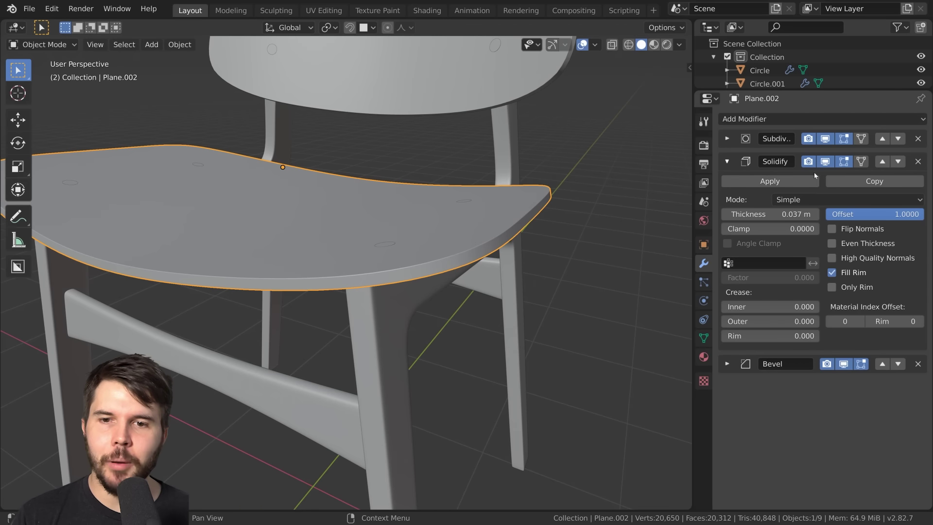
Step: Try applying the seat's Solidify modifier, undo it, and try swapping its order with the Subdivision modifier
{"action": "left_click", "coordinate": [727, 139]}
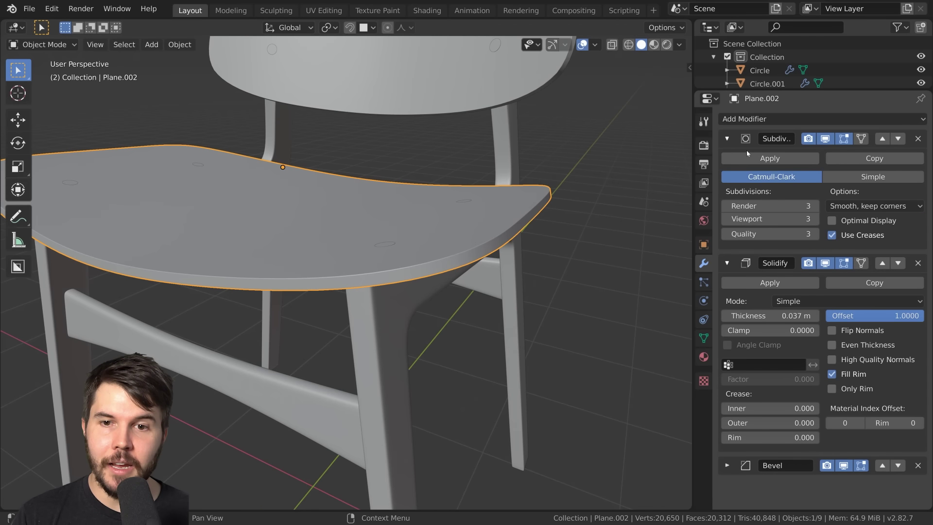
{"action": "left_click", "coordinate": [762, 283]}
{"action": "middle_click_drag", "start_coordinate": [559, 272], "coordinate": [504, 267]}
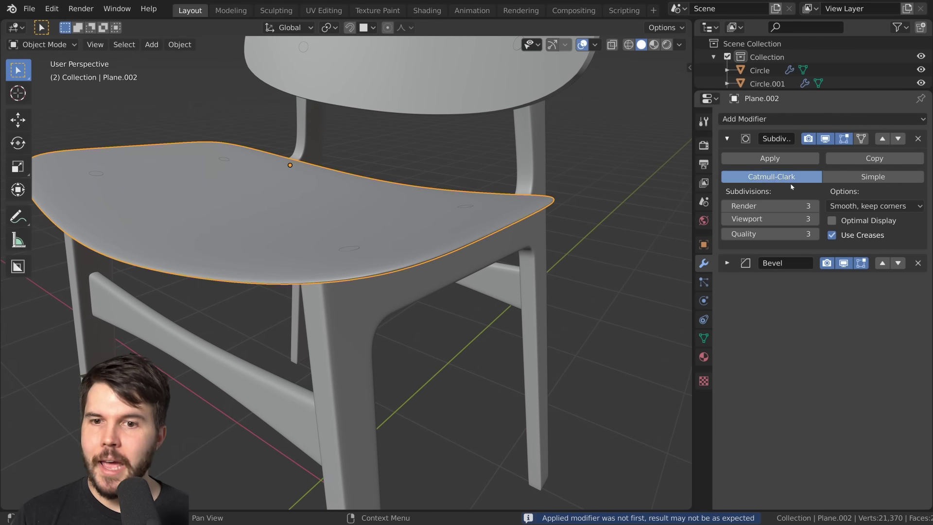
{"action": "key", "text": "ctrl+z"}
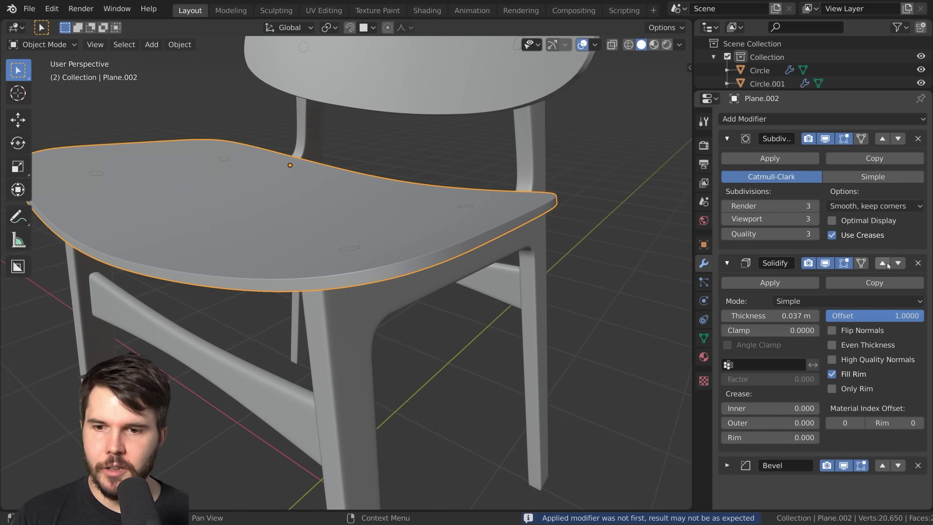
{"action": "left_click", "coordinate": [883, 263]}
{"action": "left_click", "coordinate": [899, 138]}
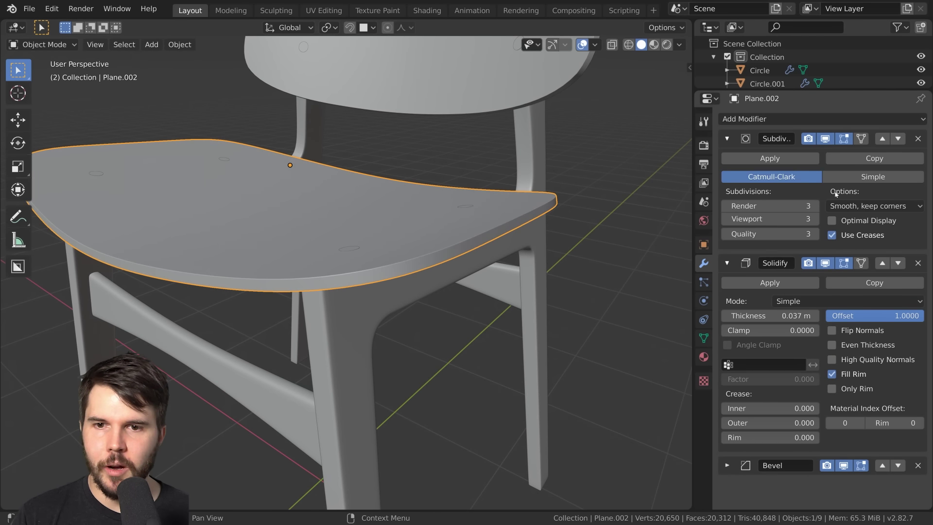
Step: Apply the Solidify modifier on the seat and inspect the thickened mesh in Edit Mode
{"action": "left_click", "coordinate": [775, 281]}
{"action": "middle_click_drag", "start_coordinate": [379, 243], "coordinate": [355, 240]}
{"action": "key", "text": "Tab"}
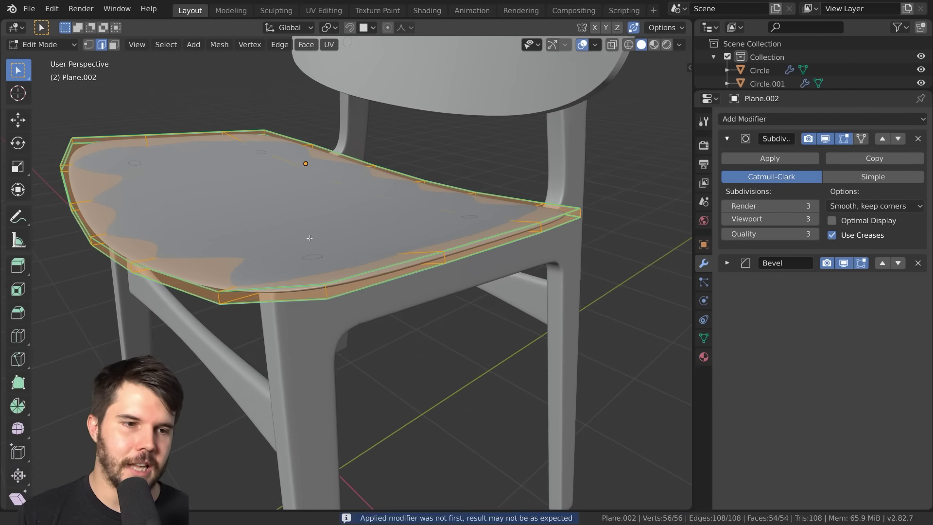
{"action": "scroll", "coordinate": [334, 257], "scroll_direction": "up", "scroll_amount": 4}
{"action": "scroll", "coordinate": [334, 257], "scroll_direction": "down", "scroll_amount": 4}
{"action": "key", "text": "Tab"}
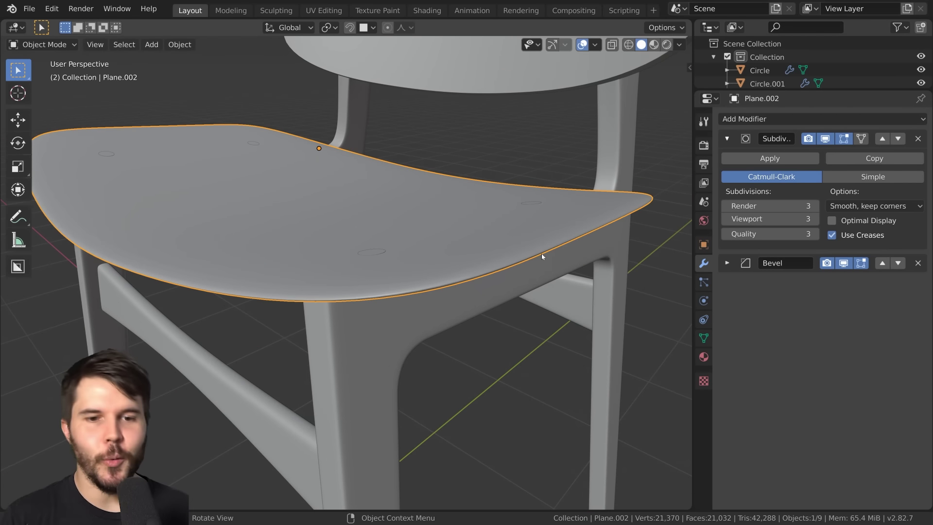
{"action": "scroll", "coordinate": [542, 253], "scroll_direction": "down", "scroll_amount": 1}
{"action": "key", "text": "Tab"}
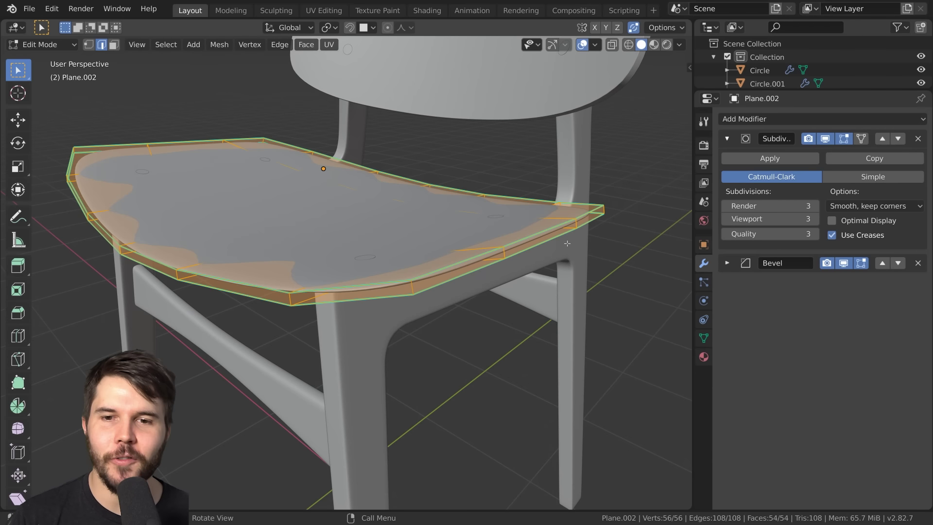
{"action": "middle_click_drag", "start_coordinate": [471, 290], "coordinate": [483, 297]}
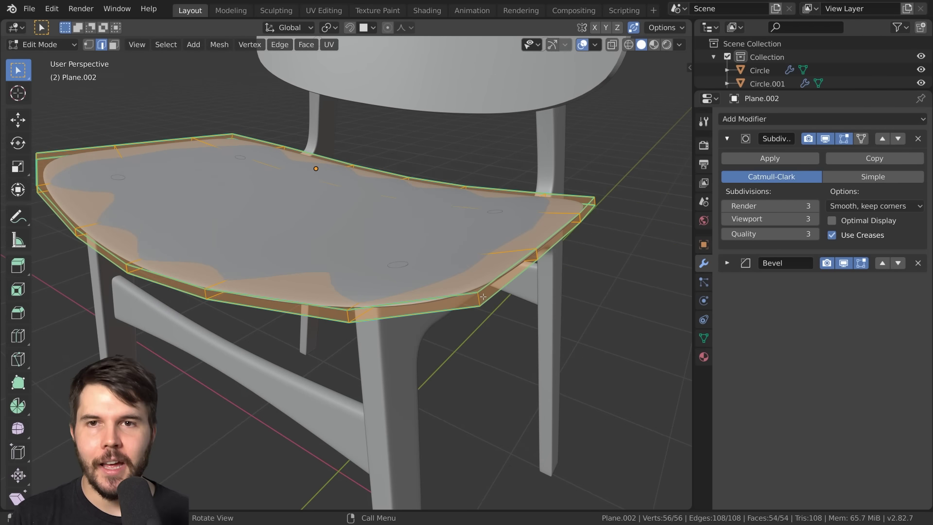
{"action": "left_click", "coordinate": [434, 293], "text": "alt"}
{"action": "scroll", "coordinate": [583, 310], "scroll_direction": "down", "scroll_amount": 3}
{"action": "middle_click_drag", "start_coordinate": [488, 347], "coordinate": [521, 327]}
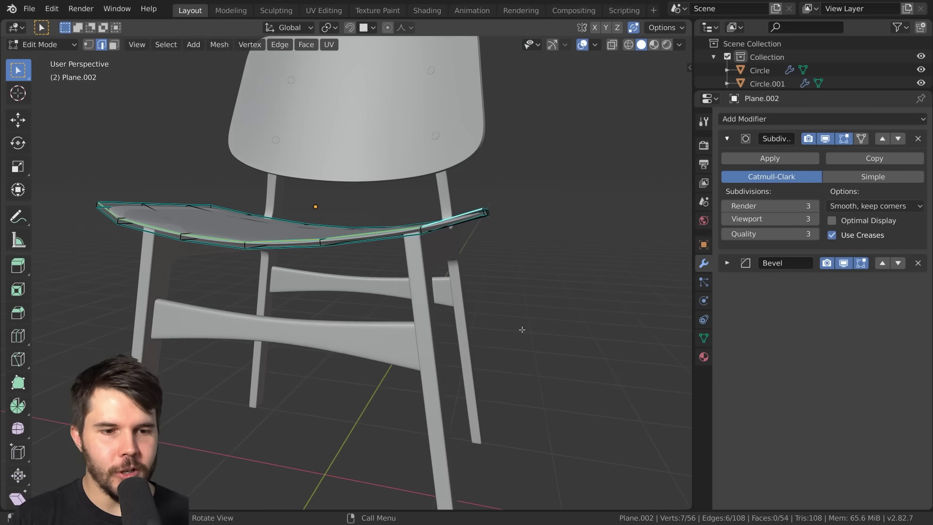
{"action": "scroll", "coordinate": [521, 327], "scroll_direction": "up", "scroll_amount": 1}
{"action": "key", "text": "Tab"}
{"action": "left_click", "coordinate": [377, 352]}
{"action": "key", "text": "Tab"}
{"action": "key", "text": "z"}
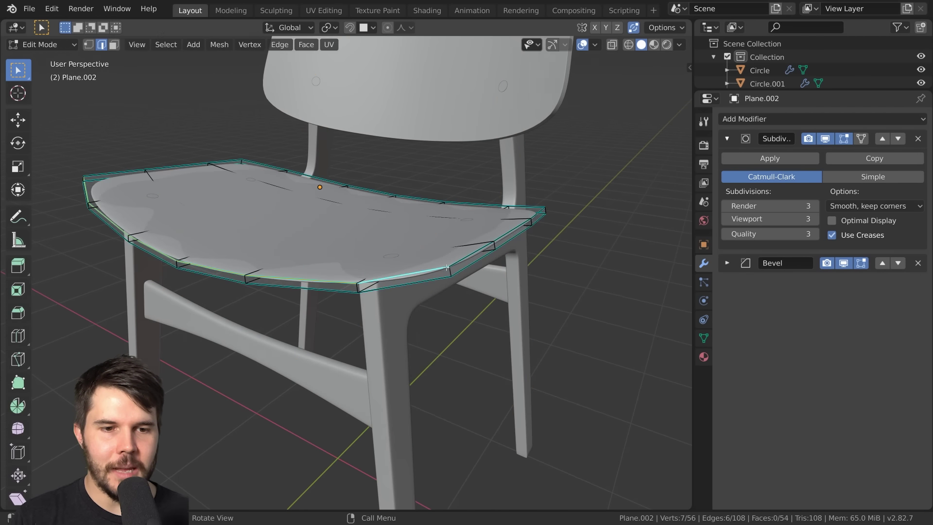
Step: Select the complete upper and lower edge loops around the seat's rim, using wireframe to reach the far edges
{"action": "scroll", "coordinate": [448, 266], "scroll_direction": "up", "scroll_amount": 3}
{"action": "middle_click_drag", "start_coordinate": [437, 280], "coordinate": [408, 280]}
{"action": "left_click", "coordinate": [484, 260], "text": "alt"}
{"action": "left_click", "coordinate": [483, 282], "text": "alt+shift"}
{"action": "left_click", "coordinate": [424, 297], "text": "alt+shift"}
{"action": "left_click", "coordinate": [419, 276], "text": "alt+shift"}
{"action": "left_click", "coordinate": [552, 185], "text": "alt+shift"}
{"action": "key", "text": "z"}
{"action": "left_click", "coordinate": [474, 202]}
{"action": "left_click", "coordinate": [438, 176], "text": "alt+shift"}
{"action": "middle_click_drag", "start_coordinate": [203, 127], "coordinate": [302, 137], "text": "shift"}
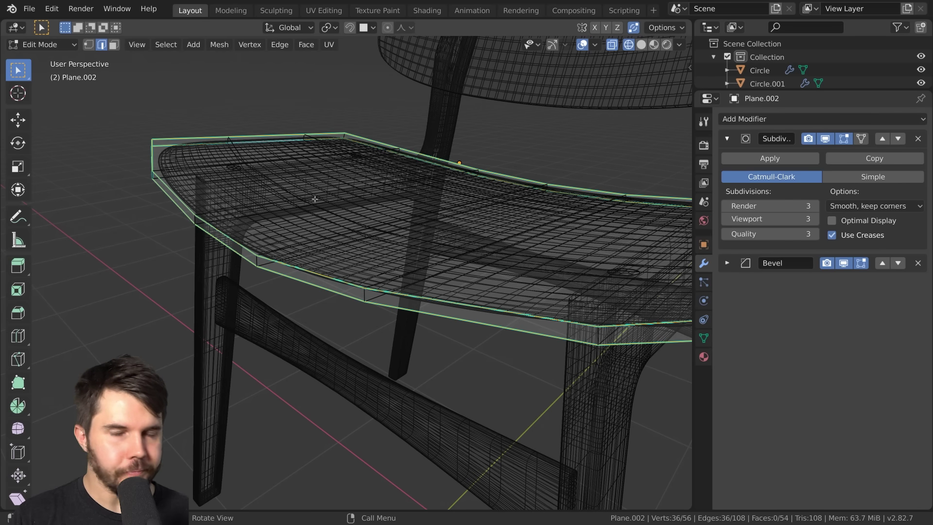
Step: Return to solid shading and apply an edge crease to the selected seat rim loops
{"action": "middle_click_drag", "start_coordinate": [338, 199], "coordinate": [339, 246]}
{"action": "key", "text": "z"}
{"action": "left_click", "coordinate": [471, 261]}
{"action": "middle_click_drag", "start_coordinate": [472, 262], "coordinate": [456, 268]}
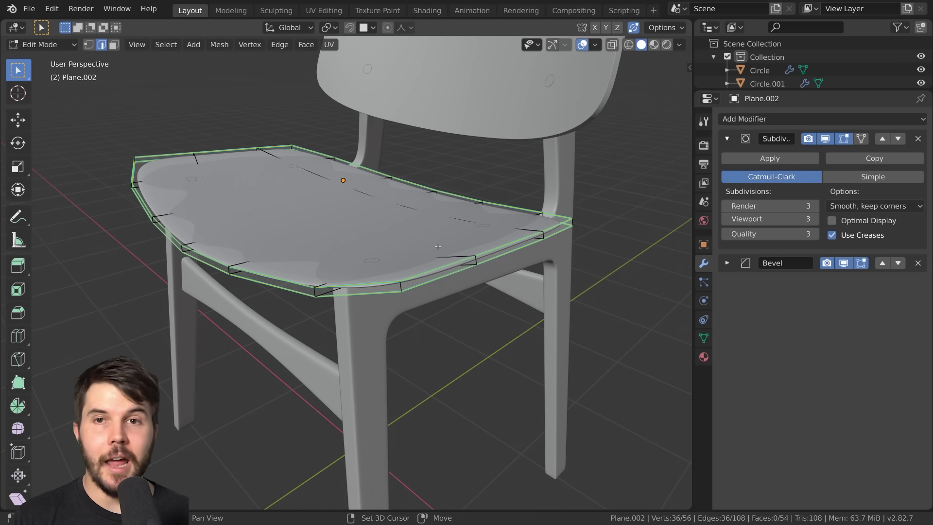
{"action": "key", "text": "shift+e"}
{"action": "left_click", "coordinate": [450, 372]}
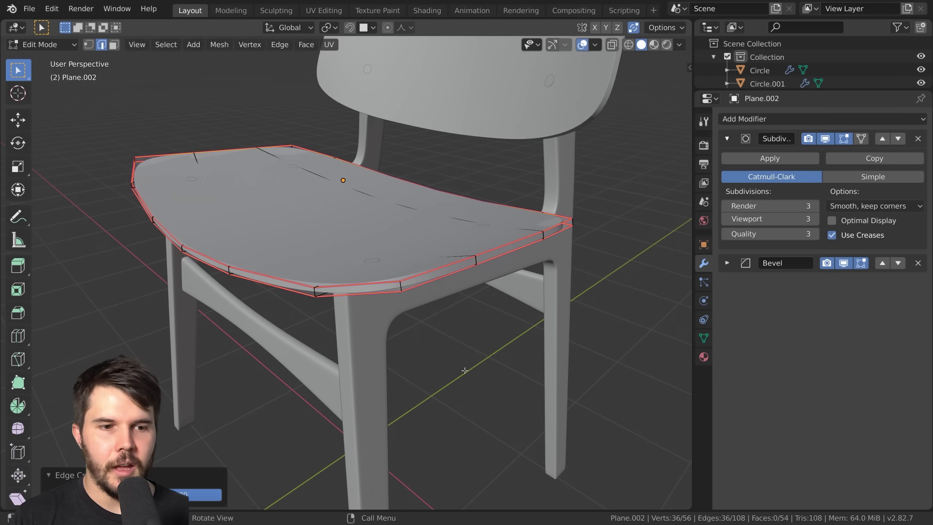
Step: Inspect the creased seat rim in Object and Edit Mode, using both solid and wireframe shading
{"action": "scroll", "coordinate": [450, 372], "scroll_direction": "down", "scroll_amount": 3}
{"action": "middle_click_drag", "start_coordinate": [450, 371], "coordinate": [395, 313]}
{"action": "key", "text": "Tab"}
{"action": "scroll", "coordinate": [371, 262], "scroll_direction": "up", "scroll_amount": 5}
{"action": "middle_click_drag", "start_coordinate": [492, 276], "coordinate": [217, 319]}
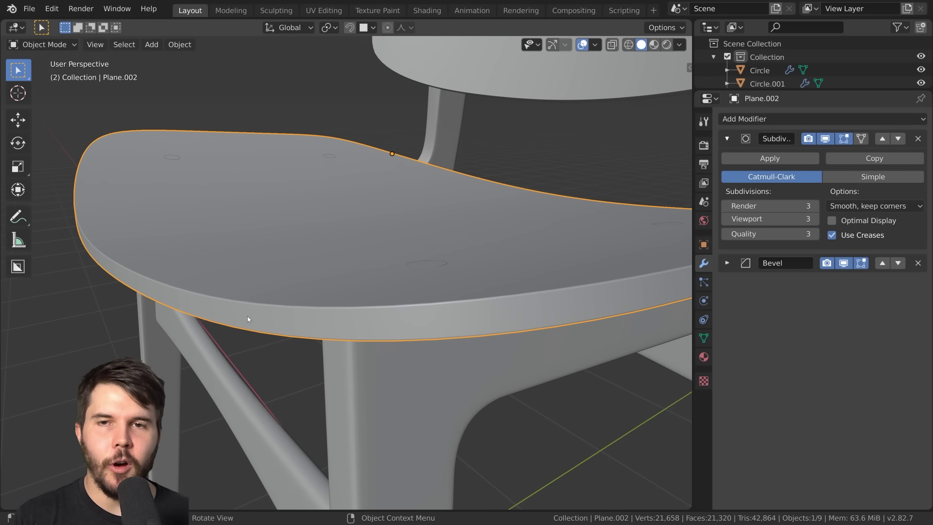
{"action": "key", "text": "Tab"}
{"action": "key", "text": "shift+z"}
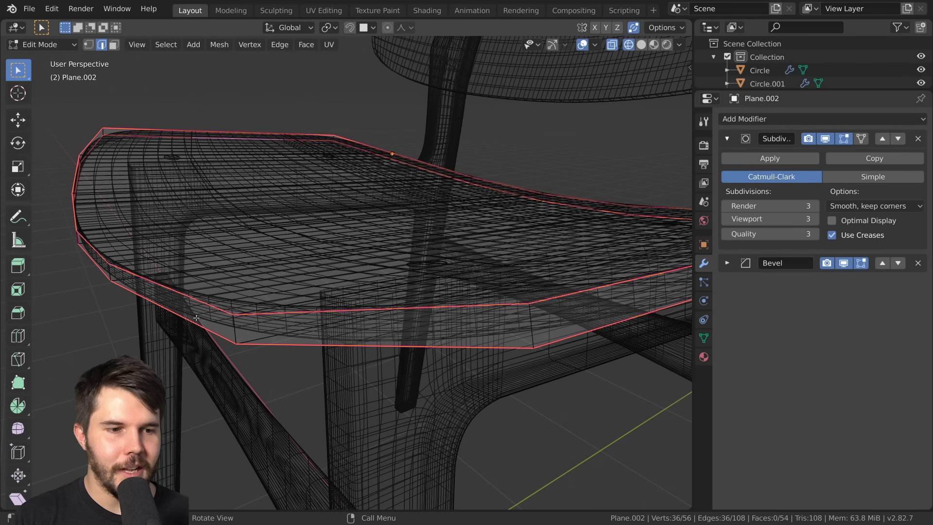
{"action": "key", "text": "a"}
{"action": "scroll", "coordinate": [374, 286], "scroll_direction": "down", "scroll_amount": 3}
{"action": "middle_click_drag", "start_coordinate": [652, 220], "coordinate": [545, 268]}
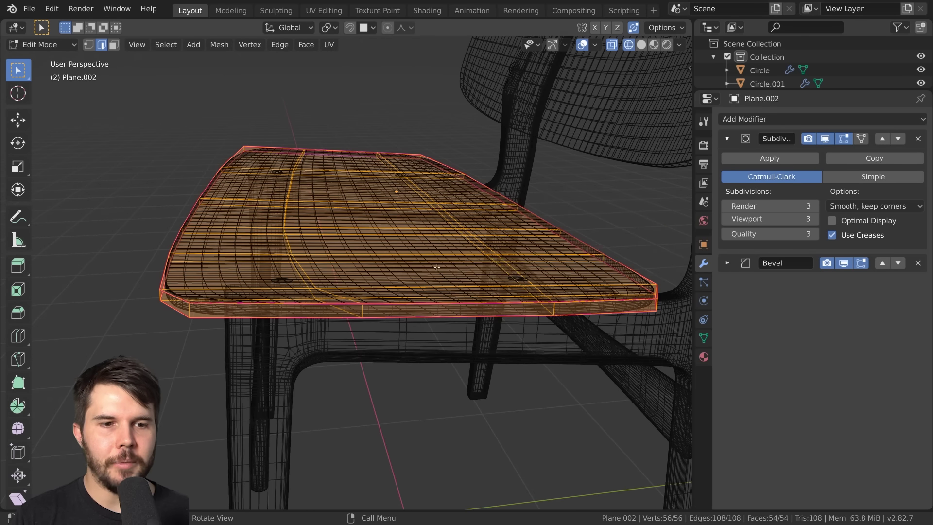
{"action": "key", "text": "shift+z"}
{"action": "middle_click_drag", "start_coordinate": [447, 273], "coordinate": [550, 260]}
{"action": "key", "text": "Tab"}
{"action": "middle_click_drag", "start_coordinate": [542, 306], "coordinate": [442, 312]}
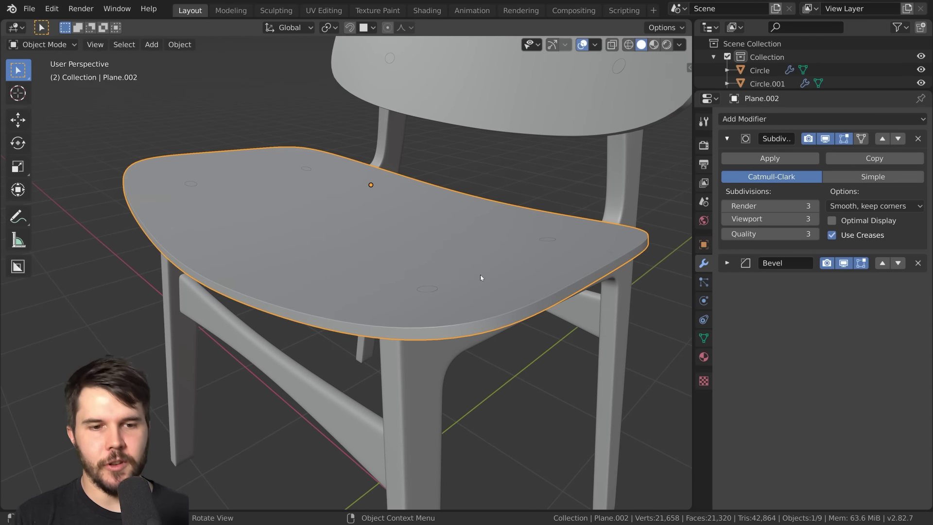
{"action": "key", "text": "Tab"}
{"action": "key", "text": "Tab"}
Step: Select the chair's backrest, apply its Mirror modifier and expand the Subdivision modifier's settings
{"action": "middle_click_drag", "start_coordinate": [522, 224], "coordinate": [387, 340], "text": "shift"}
{"action": "middle_click_drag", "start_coordinate": [452, 263], "coordinate": [381, 245]}
{"action": "left_click", "coordinate": [382, 243]}
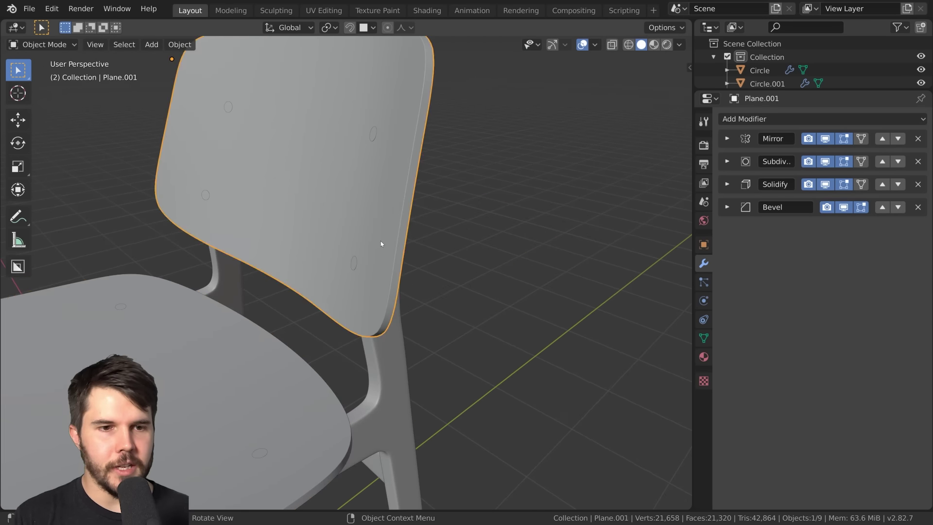
{"action": "key", "text": "Tab"}
{"action": "scroll", "coordinate": [432, 247], "scroll_direction": "up", "scroll_amount": 2}
{"action": "key", "text": "Tab"}
{"action": "left_click", "coordinate": [727, 139]}
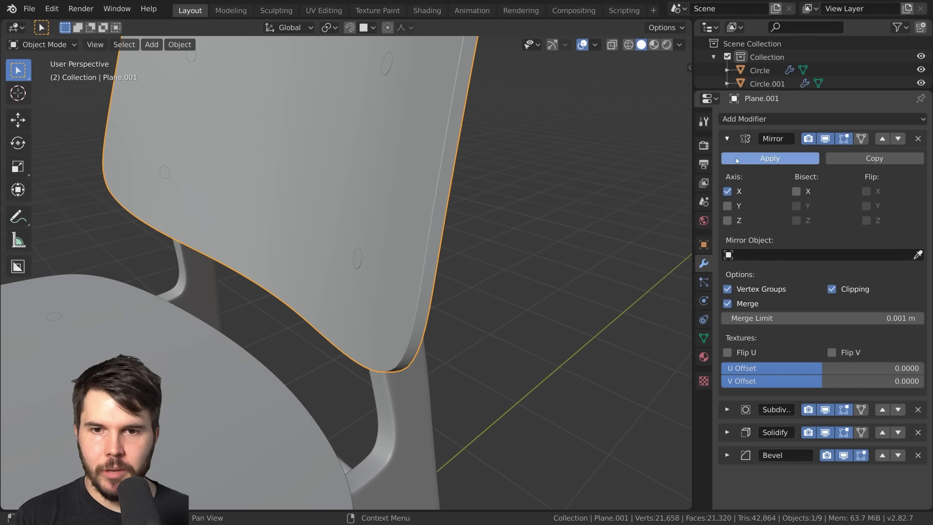
{"action": "left_click", "coordinate": [770, 158]}
{"action": "left_click", "coordinate": [727, 139]}
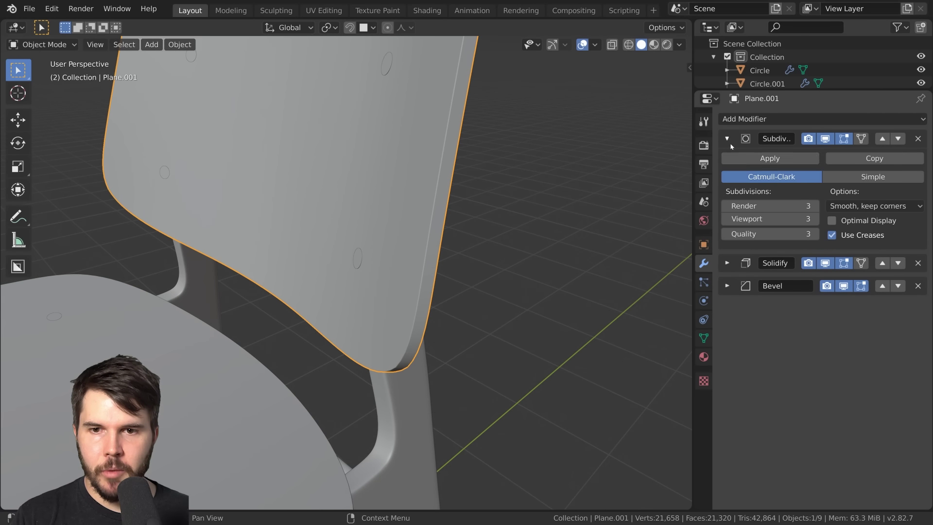
Step: Try applying the backrest's Solidify modifier with the Subdivision modifier still live, and enter Edit Mode
{"action": "left_click", "coordinate": [726, 263]}
{"action": "left_click", "coordinate": [771, 284]}
{"action": "scroll", "coordinate": [515, 281], "scroll_direction": "down", "scroll_amount": 1}
{"action": "key", "text": "Tab"}
{"action": "mouse_move", "coordinate": [514, 281]}
{"action": "middle_mouse_down"}
{"action": "mouse_move", "coordinate": [437, 240]}
{"action": "mouse_move", "coordinate": [444, 330]}
{"action": "middle_mouse_up"}
{"action": "scroll", "coordinate": [444, 329], "scroll_direction": "up", "scroll_amount": 1}
Step: Select the front and back edge loops around the backrest's rim, using wireframe to reach the hidden edges
{"action": "left_click", "coordinate": [432, 323], "text": "alt"}
{"action": "left_click", "coordinate": [446, 323], "text": "alt+shift"}
{"action": "scroll", "coordinate": [445, 311], "scroll_direction": "down", "scroll_amount": 1}
{"action": "key", "text": "z"}
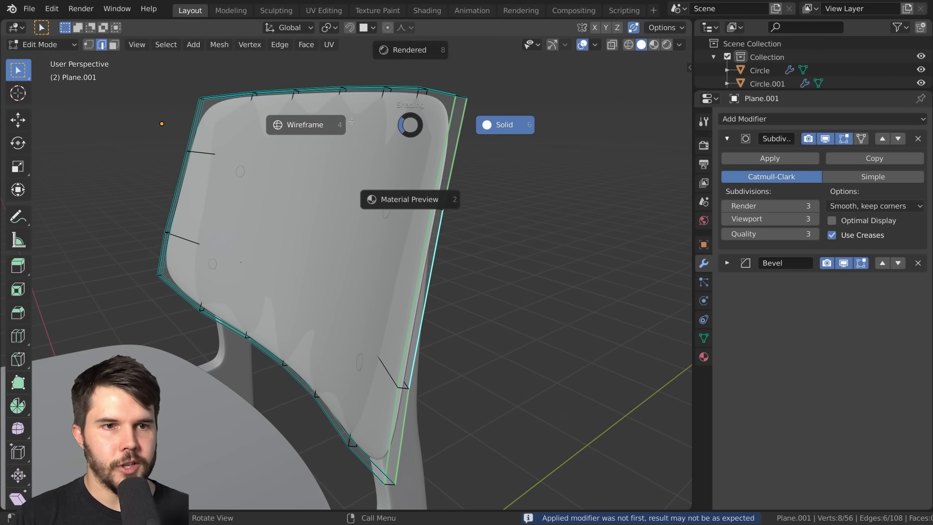
{"action": "left_click", "coordinate": [350, 124]}
{"action": "left_click", "coordinate": [204, 117], "text": "alt+shift"}
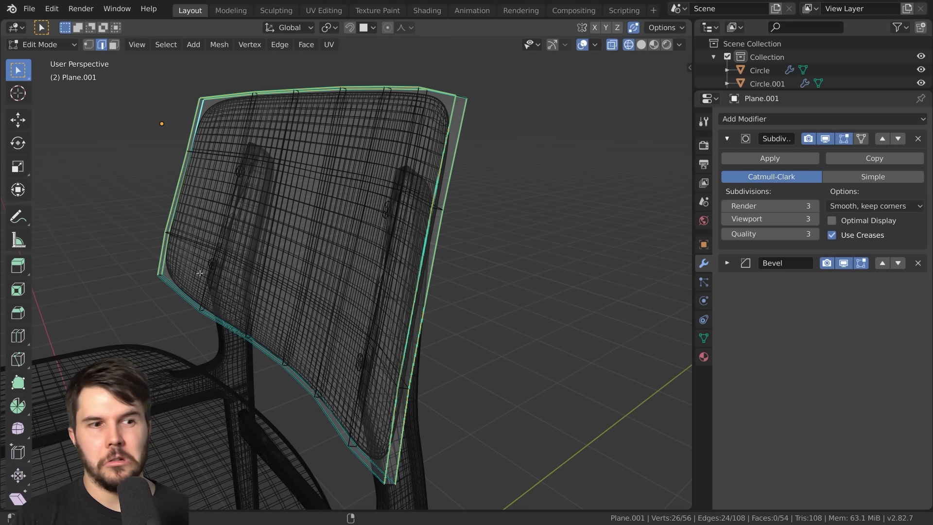
{"action": "middle_click_drag", "start_coordinate": [257, 319], "coordinate": [382, 303]}
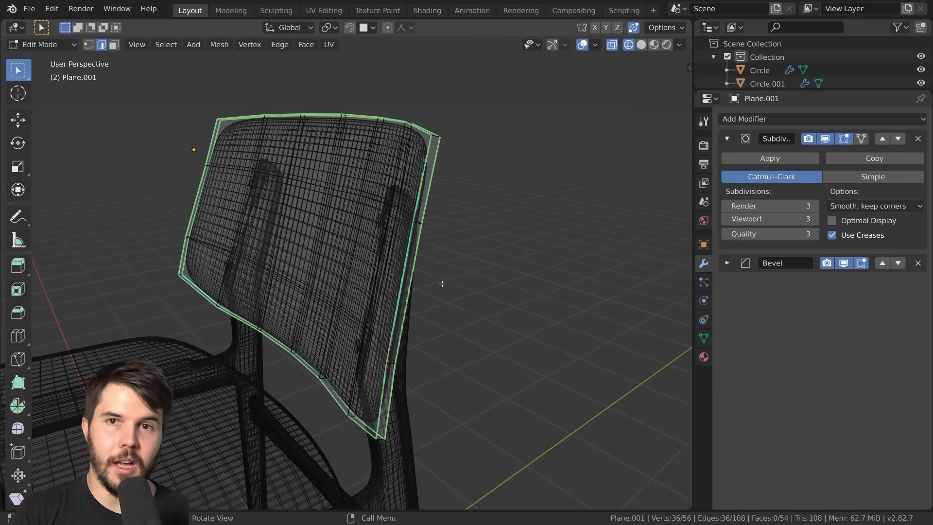
Step: Undo back to before the Solidify modifier was applied, and try applying the backrest's Subdivision modifier followed by Solidify
{"action": "key", "text": "Tab"}
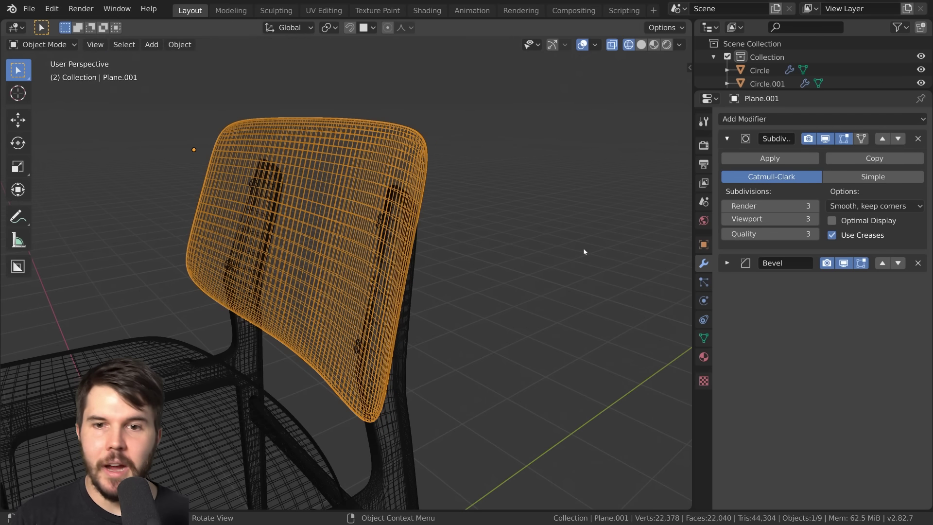
{"action": "key", "text": "Tab"}
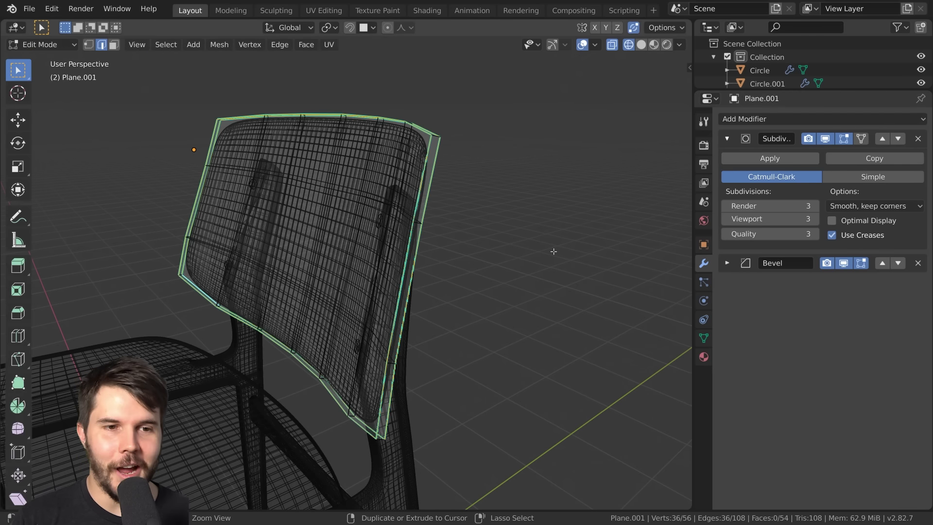
{"action": "key", "text": "Tab"}
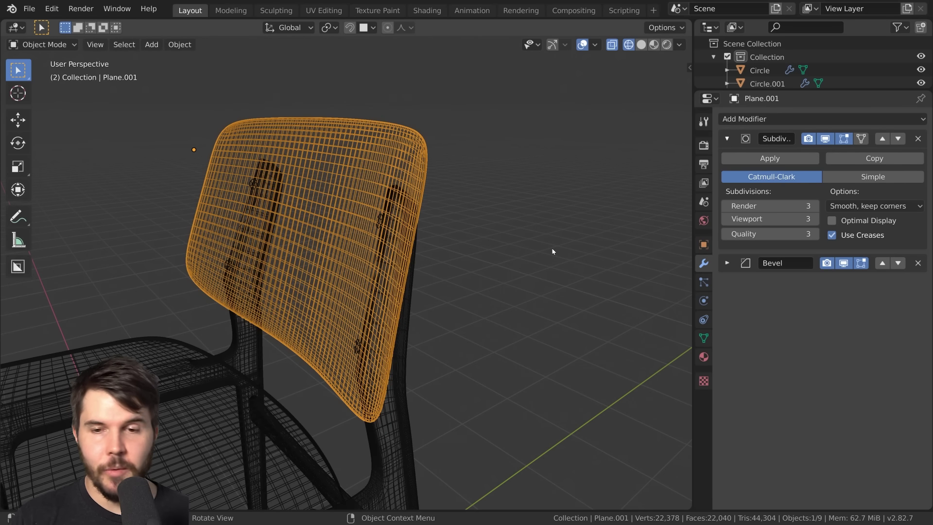
{"action": "key", "text": "Tab"}
{"action": "key", "text": "ctrl+z"}
{"action": "key", "text": "ctrl+z"}
{"action": "key", "text": "ctrl+z"}
{"action": "key", "text": "ctrl+z"}
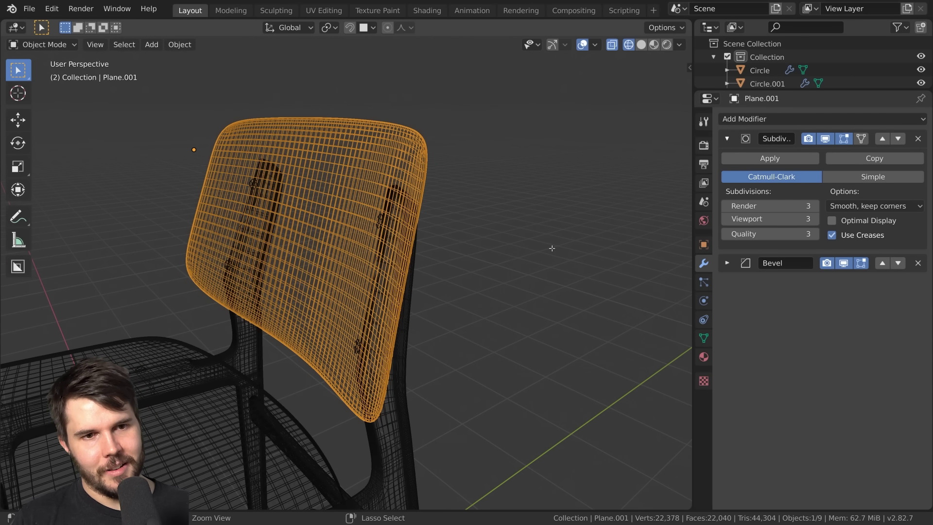
{"action": "left_click", "coordinate": [772, 158]}
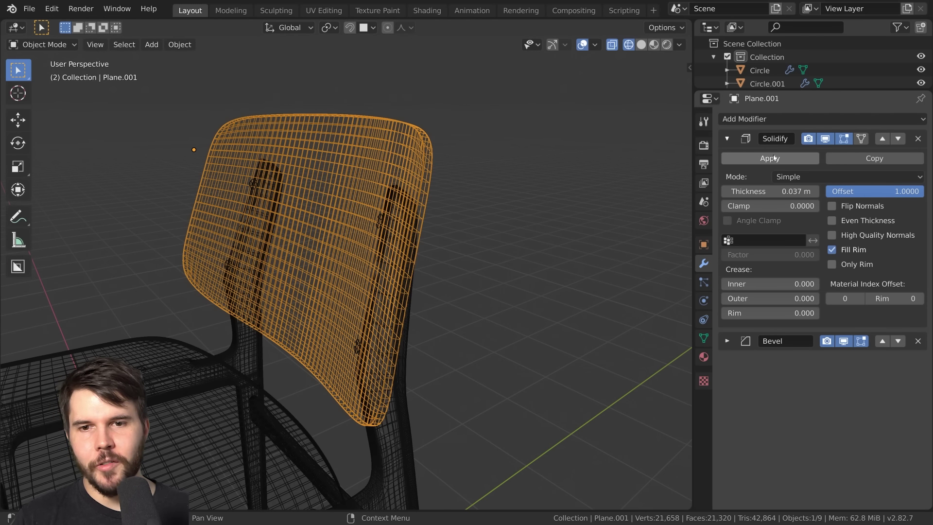
{"action": "left_click", "coordinate": [774, 158]}
Step: Examine the backrest's mesh density and rim topology in Edit Mode with solid shading
{"action": "key", "text": "Tab"}
{"action": "key", "text": "shift+z"}
{"action": "mouse_move", "coordinate": [489, 242]}
{"action": "middle_mouse_down"}
{"action": "mouse_move", "coordinate": [470, 165]}
{"action": "mouse_move", "coordinate": [511, 146]}
{"action": "mouse_move", "coordinate": [462, 210]}
{"action": "middle_mouse_up"}
{"action": "key", "text": "Tab"}
{"action": "key", "text": "Tab"}
{"action": "scroll", "coordinate": [462, 210], "scroll_direction": "down", "scroll_amount": 6}
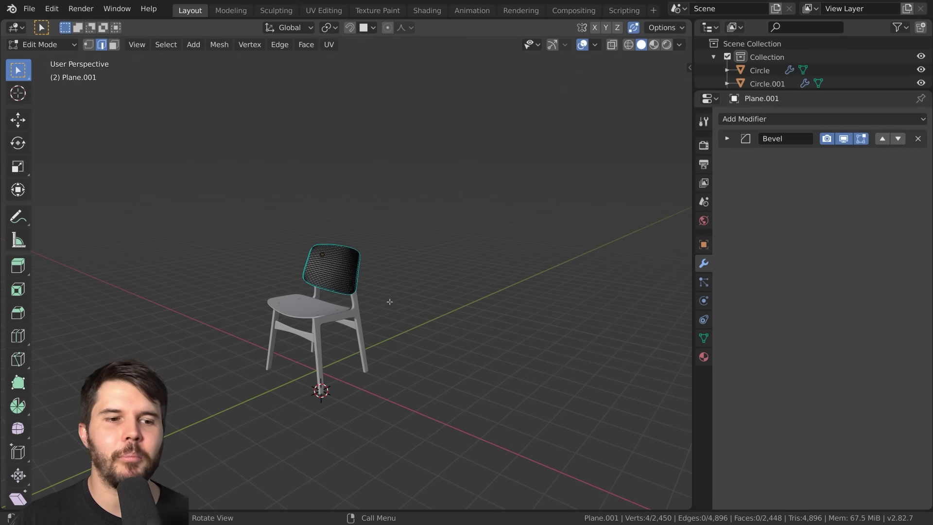
{"action": "scroll", "coordinate": [390, 311], "scroll_direction": "down", "scroll_amount": 3}
{"action": "scroll", "coordinate": [392, 321], "scroll_direction": "up", "scroll_amount": 7}
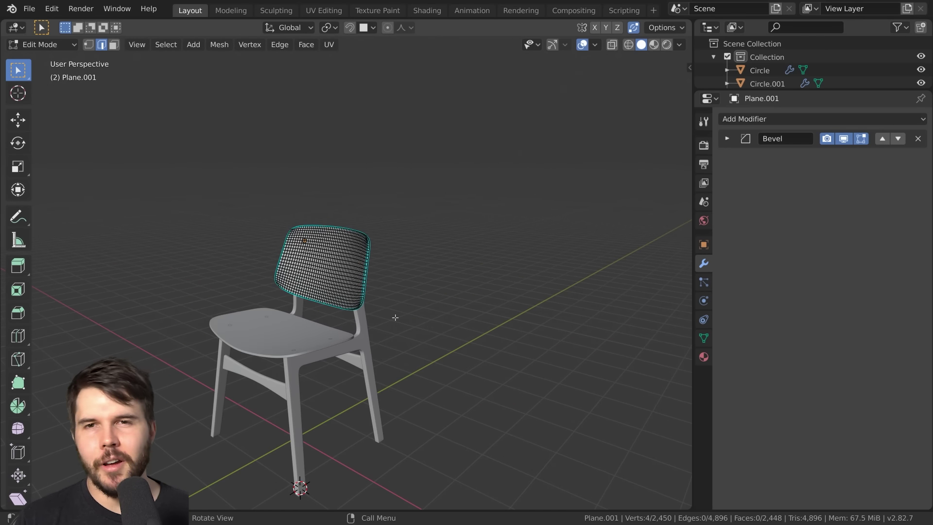
{"action": "scroll", "coordinate": [395, 318], "scroll_direction": "up", "scroll_amount": 5}
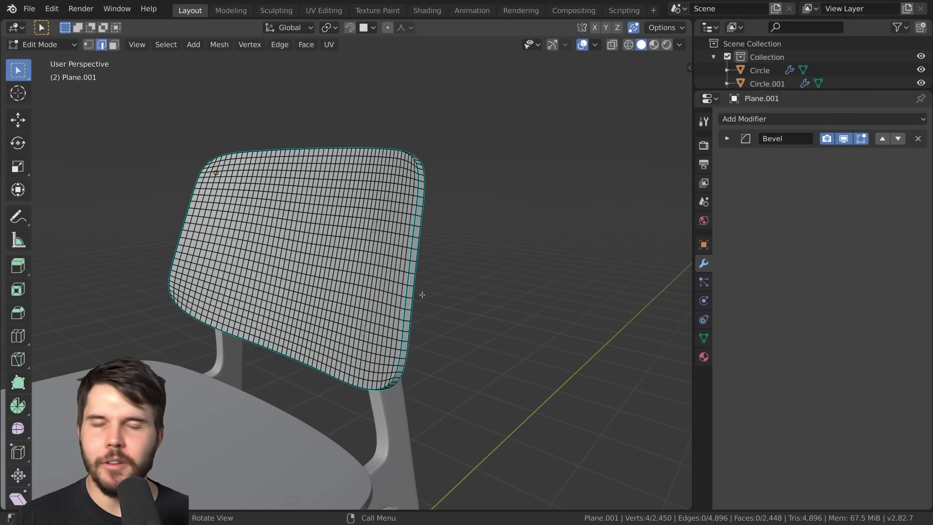
{"action": "scroll", "coordinate": [376, 346], "scroll_direction": "up", "scroll_amount": 2}
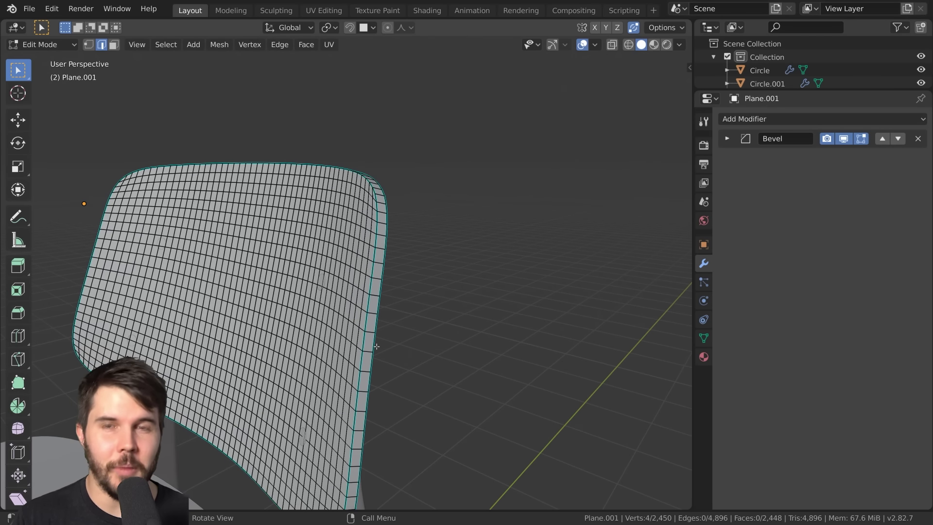
{"action": "scroll", "coordinate": [377, 347], "scroll_direction": "up", "scroll_amount": 1}
{"action": "scroll", "coordinate": [391, 252], "scroll_direction": "down", "scroll_amount": 2}
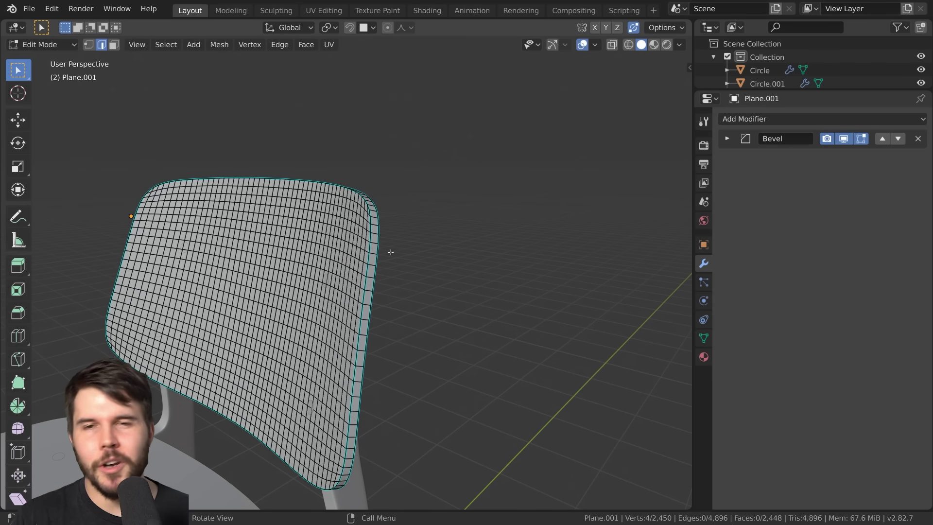
Step: Undo the backrest's applied Subdivision and Solidify modifiers, then apply only Solidify and enter Edit Mode
{"action": "key", "text": "Tab"}
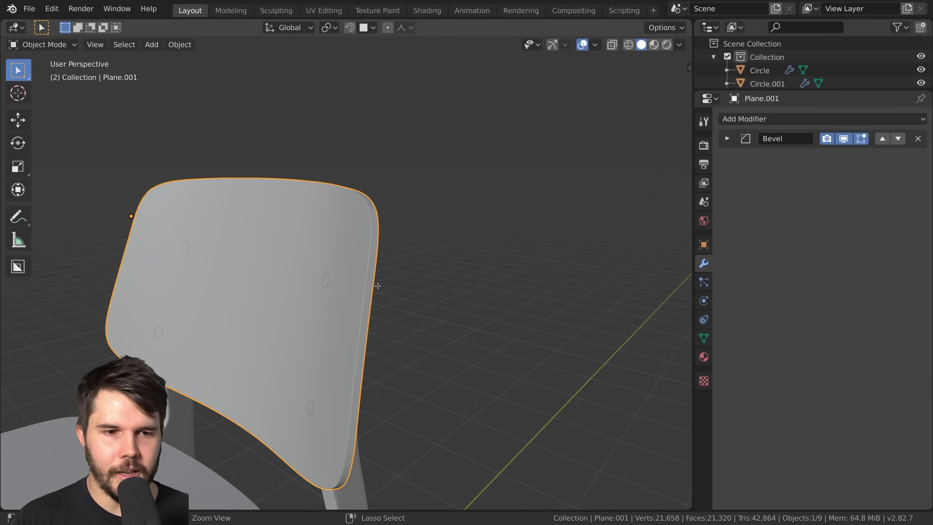
{"action": "left_click", "coordinate": [763, 284]}
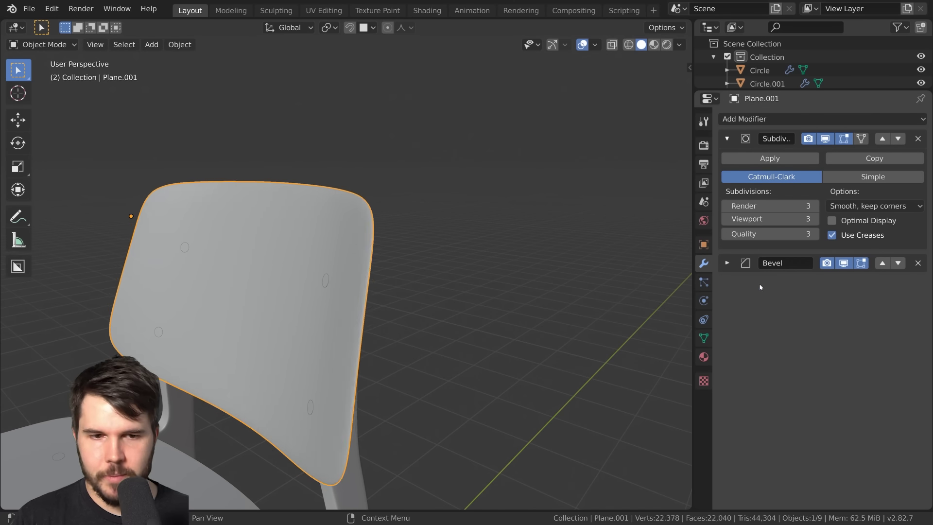
{"action": "key", "text": "Tab"}
Step: Add every segment of the front and back rim edge loops to the selection, working around both sides of the backrest
{"action": "left_click", "coordinate": [368, 149], "text": "alt+shift"}
{"action": "left_click", "coordinate": [54, 273], "text": "alt+shift"}
{"action": "middle_click_drag", "start_coordinate": [55, 311], "coordinate": [80, 266], "text": "shift"}
{"action": "left_click", "coordinate": [77, 350], "text": "alt+shift"}
{"action": "middle_click_drag", "start_coordinate": [416, 396], "coordinate": [416, 327], "text": "shift"}
{"action": "left_click", "coordinate": [397, 283], "text": "alt+shift"}
{"action": "middle_click_drag", "start_coordinate": [209, 311], "coordinate": [373, 295]}
{"action": "scroll", "coordinate": [373, 296], "scroll_direction": "down", "scroll_amount": 2}
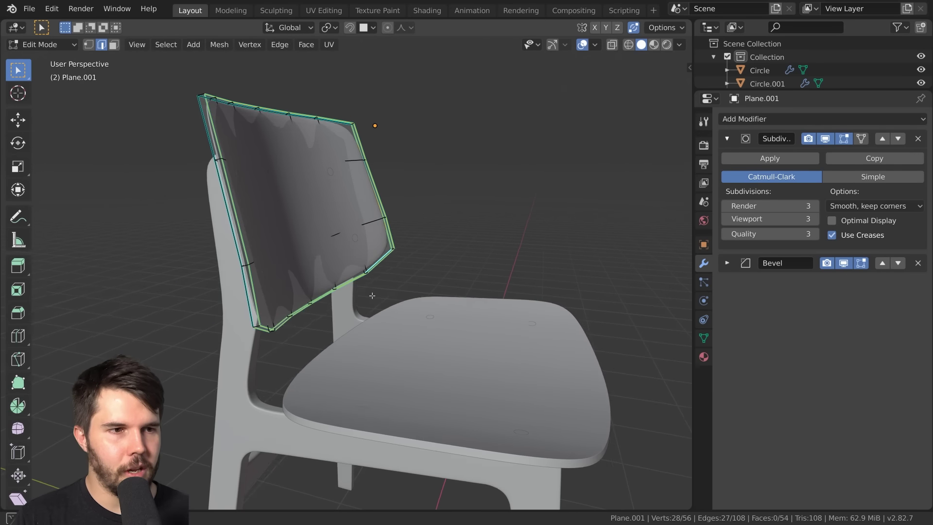
{"action": "left_click", "coordinate": [229, 219], "text": "alt+shift"}
{"action": "middle_click_drag", "start_coordinate": [229, 218], "coordinate": [284, 267]}
{"action": "left_click", "coordinate": [282, 182], "text": "alt+shift"}
{"action": "scroll", "coordinate": [285, 190], "scroll_direction": "down", "scroll_amount": 1}
{"action": "middle_click_drag", "start_coordinate": [285, 192], "coordinate": [488, 211]}
{"action": "scroll", "coordinate": [486, 202], "scroll_direction": "up", "scroll_amount": 1}
Step: Apply an edge crease to the selected backrest rim loops
{"action": "key", "text": "ctrl+e"}
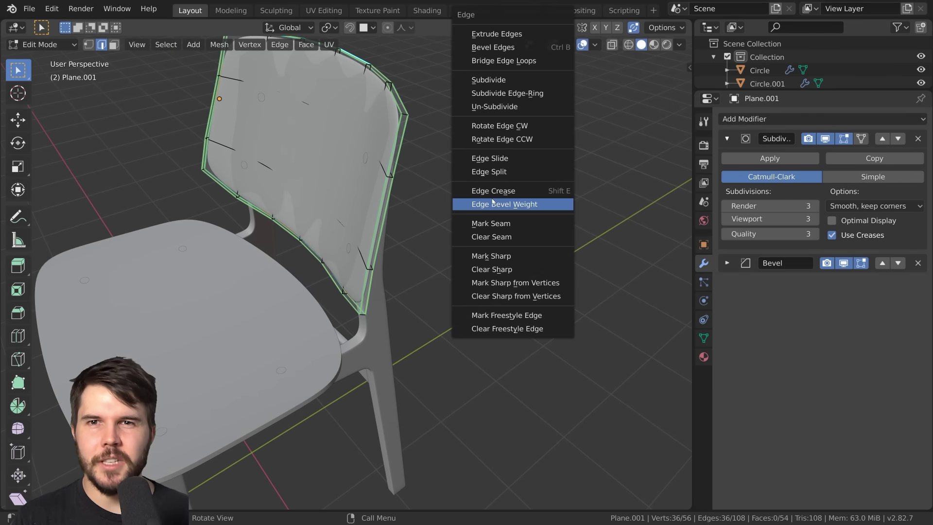
{"action": "middle_click_drag", "start_coordinate": [464, 212], "coordinate": [476, 260], "text": "shift"}
{"action": "middle_click_drag", "start_coordinate": [476, 260], "coordinate": [503, 297]}
{"action": "left_click", "coordinate": [473, 214]}
Step: Mark the selected backrest rim loops as UV seams
{"action": "right_click", "coordinate": [502, 298]}
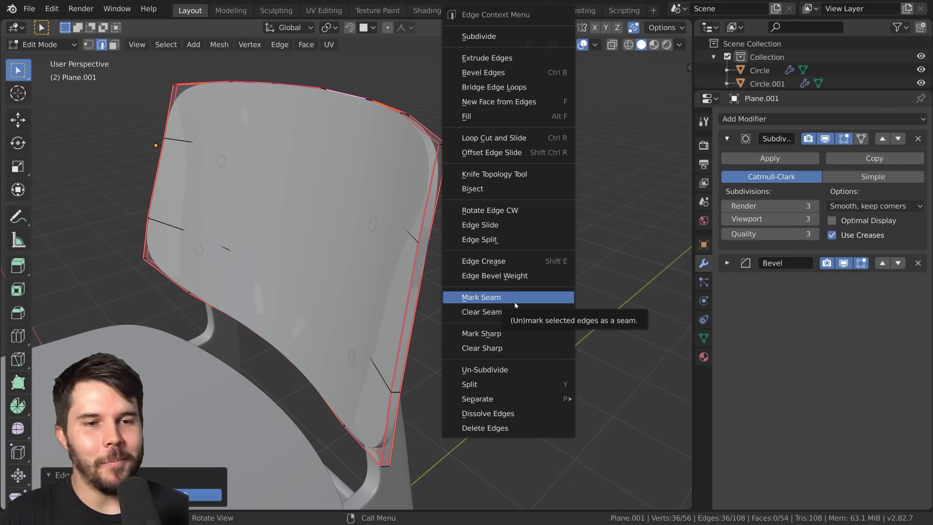
{"action": "key", "text": "ctrl+e"}
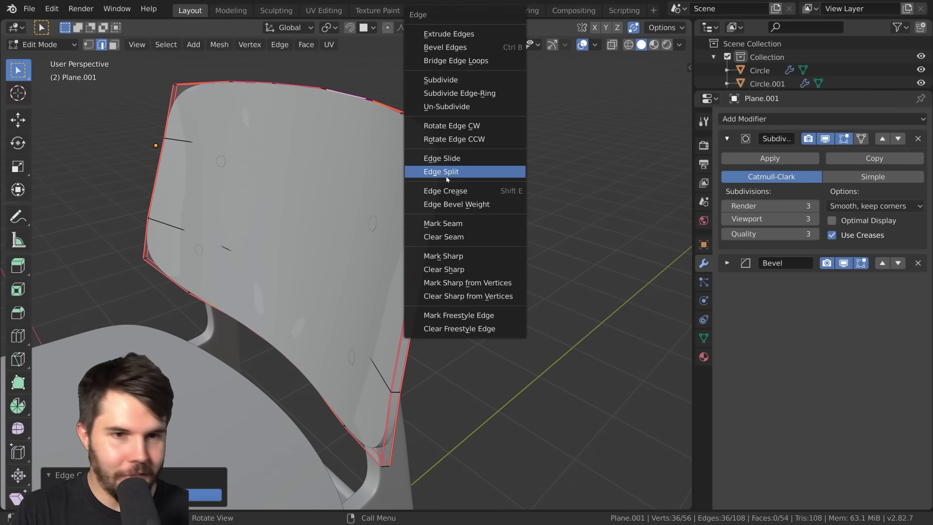
{"action": "right_click", "coordinate": [539, 171]}
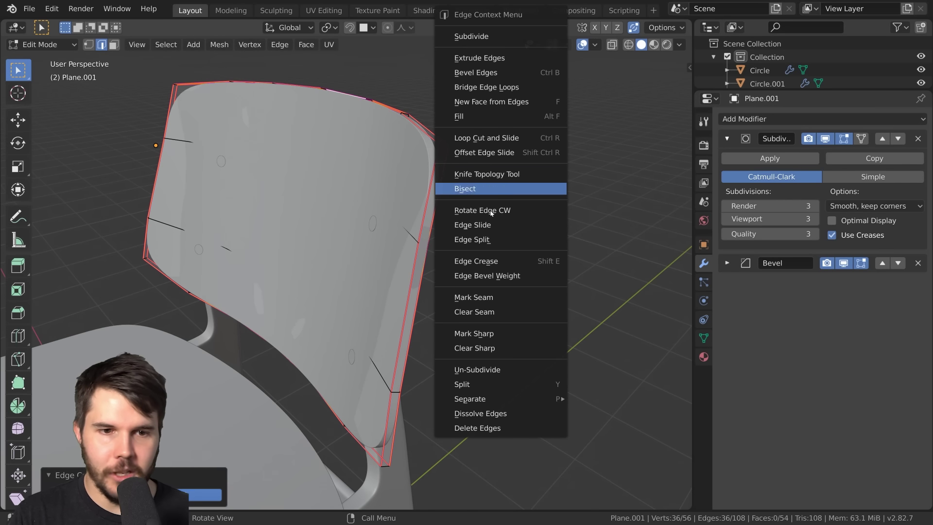
{"action": "left_click", "coordinate": [488, 311]}
{"action": "scroll", "coordinate": [467, 229], "scroll_direction": "up", "scroll_amount": 1}
{"action": "middle_click_drag", "start_coordinate": [466, 229], "coordinate": [518, 246]}
{"action": "scroll", "coordinate": [464, 231], "scroll_direction": "down", "scroll_amount": 3}
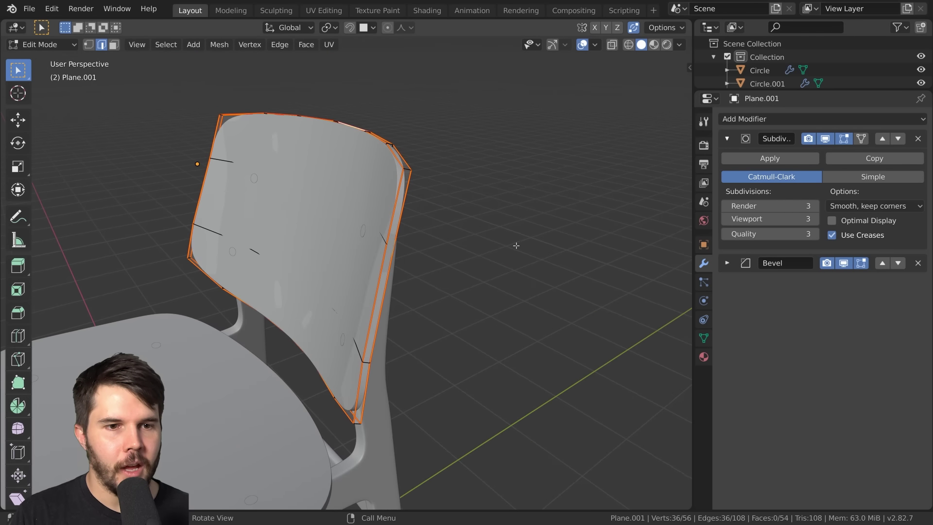
Step: Unwrap the entire backrest mesh in the UV Editing workspace and examine the rim's UV island
{"action": "key", "text": "a"}
{"action": "left_click", "coordinate": [332, 9]}
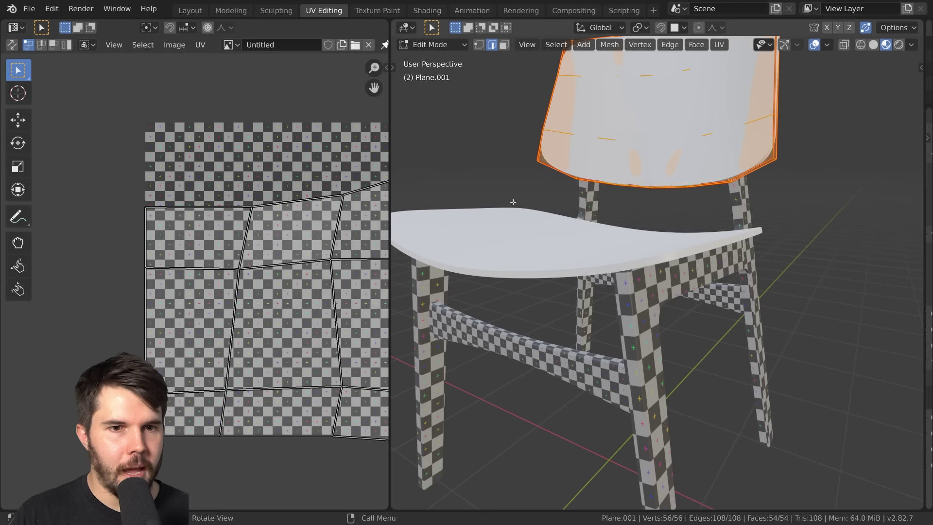
{"action": "key", "text": "u"}
{"action": "left_click", "coordinate": [580, 213]}
{"action": "scroll", "coordinate": [279, 289], "scroll_direction": "down", "scroll_amount": 2}
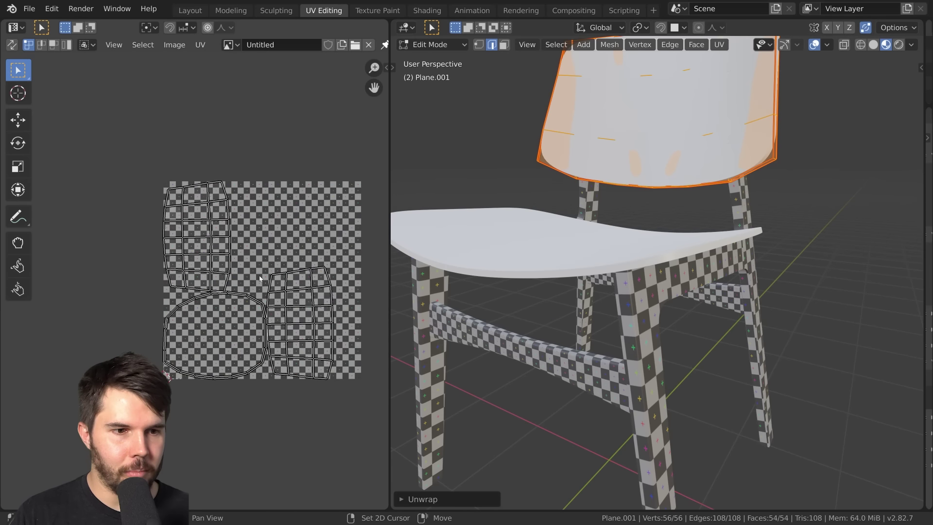
{"action": "middle_click_drag", "start_coordinate": [280, 289], "coordinate": [251, 279], "text": "shift"}
{"action": "scroll", "coordinate": [252, 279], "scroll_direction": "up", "scroll_amount": 2}
{"action": "middle_click_drag", "start_coordinate": [324, 309], "coordinate": [302, 283]}
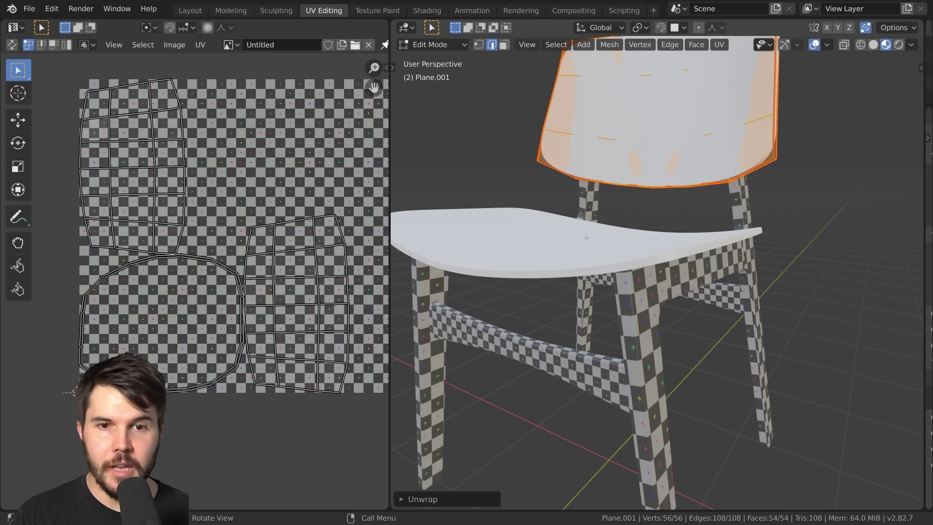
{"action": "scroll", "coordinate": [229, 250], "scroll_direction": "up", "scroll_amount": 2}
{"action": "left_click", "coordinate": [224, 249]}
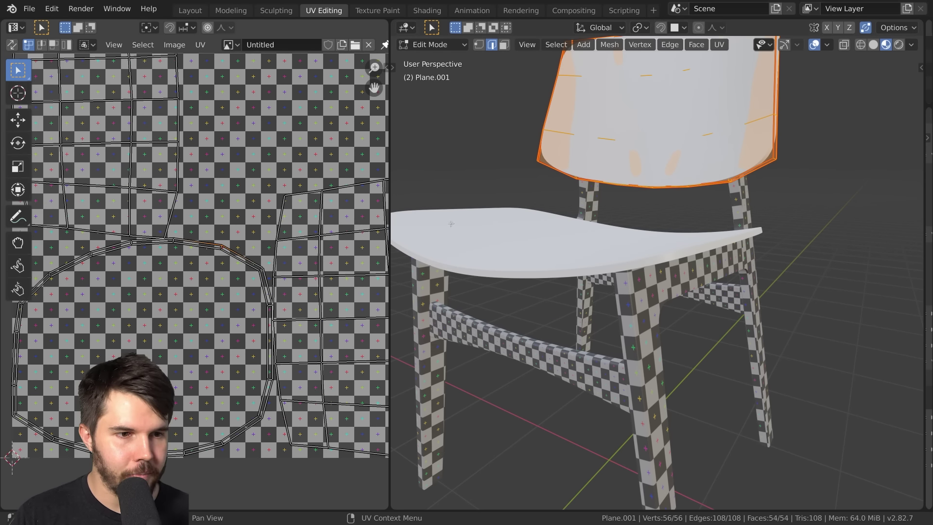
Step: Select one short crosswise edge on the underside of the backrest's rim and mark it as a seam
{"action": "middle_click_drag", "start_coordinate": [758, 196], "coordinate": [648, 306], "text": "shift"}
{"action": "middle_click_drag", "start_coordinate": [685, 268], "coordinate": [493, 315]}
{"action": "scroll", "coordinate": [601, 283], "scroll_direction": "up", "scroll_amount": 1}
{"action": "scroll", "coordinate": [601, 283], "scroll_direction": "up", "scroll_amount": 2}
{"action": "scroll", "coordinate": [520, 282], "scroll_direction": "down", "scroll_amount": 2}
{"action": "scroll", "coordinate": [494, 315], "scroll_direction": "up", "scroll_amount": 1}
{"action": "middle_click_drag", "start_coordinate": [724, 292], "coordinate": [557, 293]}
{"action": "scroll", "coordinate": [599, 290], "scroll_direction": "down", "scroll_amount": 2}
{"action": "scroll", "coordinate": [599, 290], "scroll_direction": "down", "scroll_amount": 2}
{"action": "scroll", "coordinate": [607, 301], "scroll_direction": "up", "scroll_amount": 2}
{"action": "scroll", "coordinate": [632, 307], "scroll_direction": "up", "scroll_amount": 1}
{"action": "middle_click_drag", "start_coordinate": [637, 321], "coordinate": [617, 294]}
{"action": "scroll", "coordinate": [623, 321], "scroll_direction": "up", "scroll_amount": 2}
{"action": "left_click", "coordinate": [580, 240]}
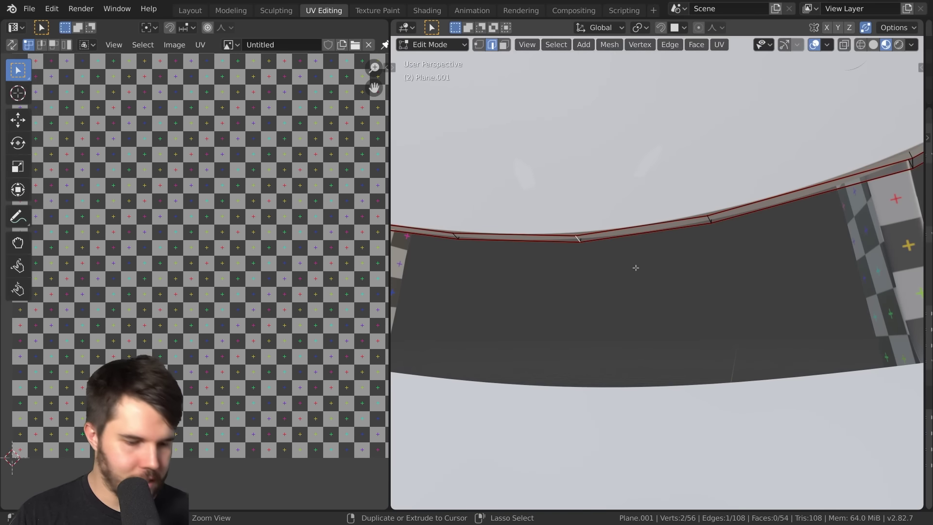
{"action": "scroll", "coordinate": [634, 260], "scroll_direction": "down", "scroll_amount": 4}
{"action": "middle_click_drag", "start_coordinate": [633, 260], "coordinate": [589, 259]}
{"action": "key", "text": "ctrl+e"}
{"action": "left_click", "coordinate": [590, 260]}
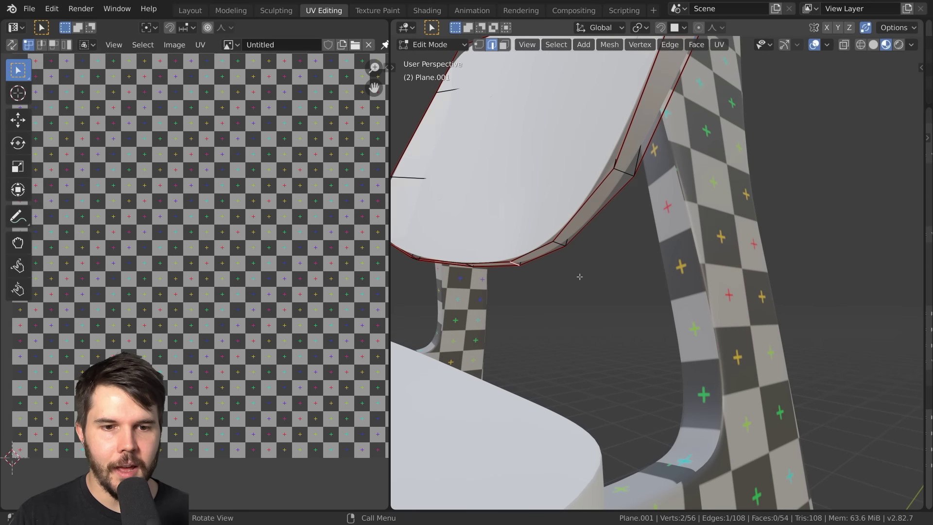
Step: Select the whole backrest mesh and unwrap it again with the rim strip's added seam
{"action": "key", "text": "a"}
{"action": "key", "text": "u"}
{"action": "left_click", "coordinate": [580, 274]}
{"action": "scroll", "coordinate": [170, 283], "scroll_direction": "down", "scroll_amount": 2}
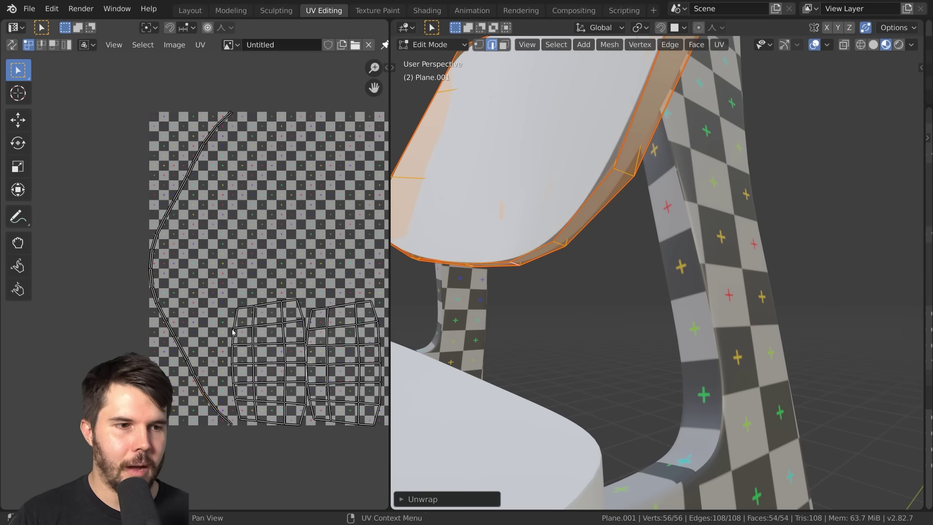
Step: Select the rim strip's UV island in the UV editor and examine its full layout
{"action": "key", "text": "l"}
{"action": "scroll", "coordinate": [191, 278], "scroll_direction": "down", "scroll_amount": 2}
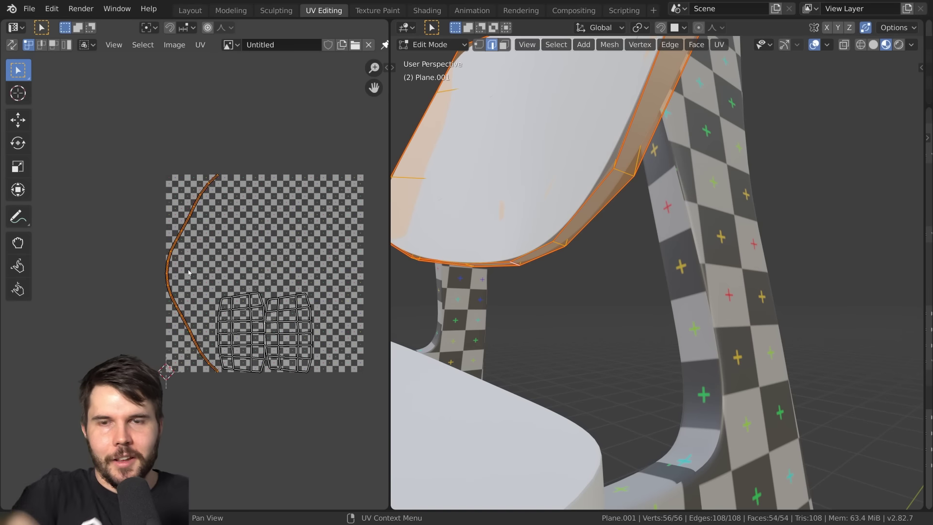
{"action": "scroll", "coordinate": [544, 94], "scroll_direction": "down", "scroll_amount": 5}
Step: Leave the backrest mesh, select the seat and start editing it in wireframe display
{"action": "key", "text": "Tab"}
{"action": "middle_click_drag", "start_coordinate": [544, 94], "coordinate": [654, 259]}
{"action": "left_click", "coordinate": [654, 260]}
{"action": "left_click", "coordinate": [624, 287]}
{"action": "key", "text": "Tab"}
{"action": "middle_click_drag", "start_coordinate": [619, 291], "coordinate": [666, 327]}
{"action": "key", "text": "z"}
{"action": "left_click", "coordinate": [563, 327]}
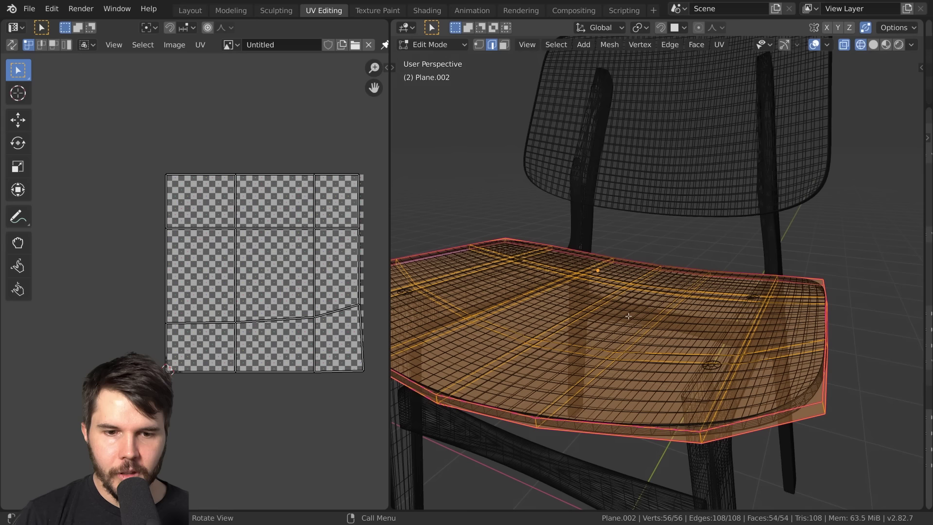
Step: Clear the seat's edge selection and select its sharp edges around the rim
{"action": "key", "text": "alt+a"}
{"action": "middle_click_drag", "start_coordinate": [645, 402], "coordinate": [759, 376]}
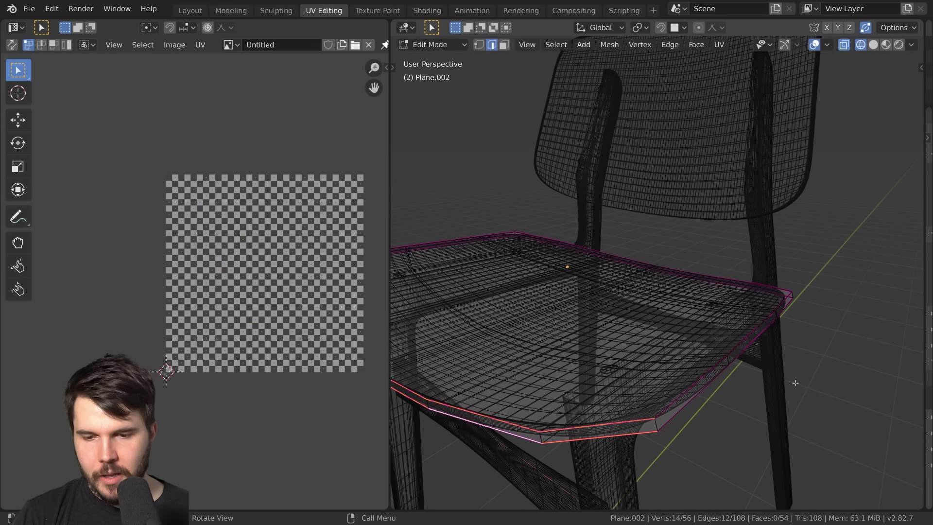
{"action": "left_click", "coordinate": [556, 44]}
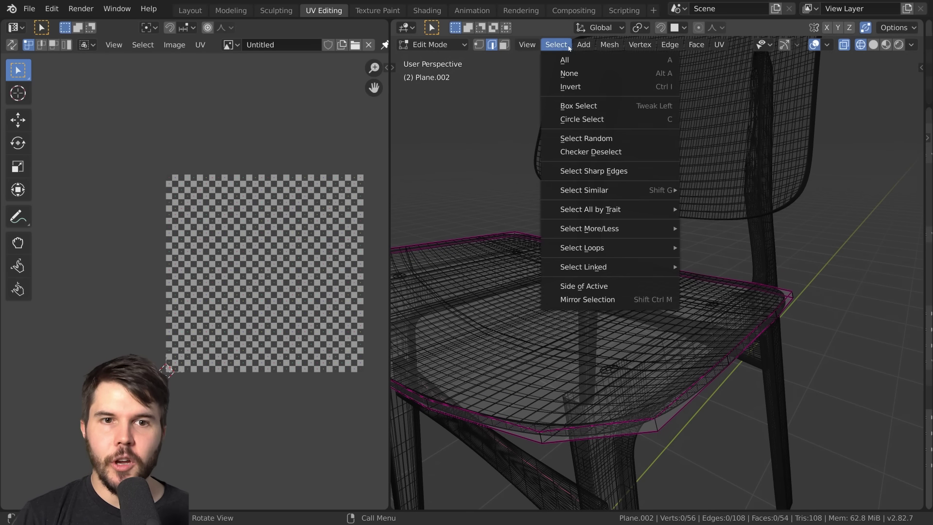
{"action": "left_click", "coordinate": [611, 173]}
{"action": "middle_click_drag", "start_coordinate": [654, 321], "coordinate": [684, 315]}
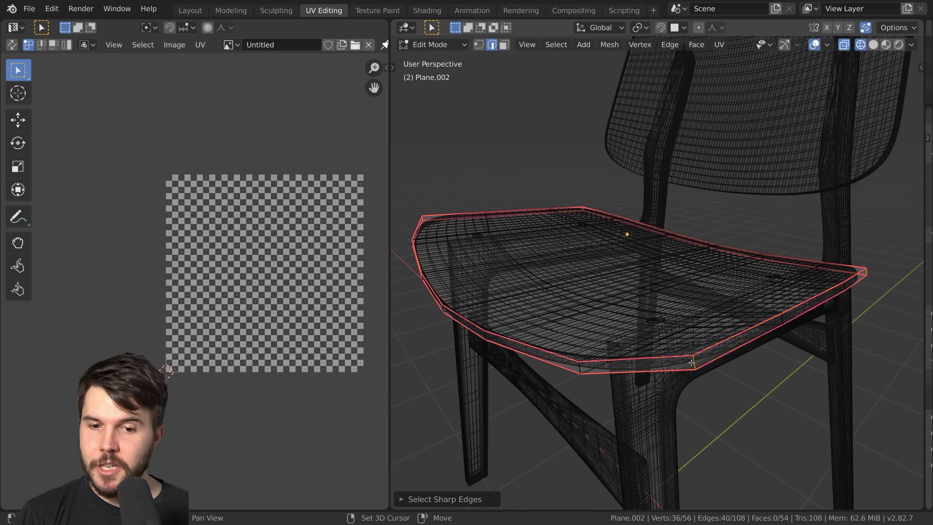
Step: Set the sharp-edge selection's sharpness to 79.9° and check the selected rim edges up close
{"action": "left_click", "coordinate": [471, 499]}
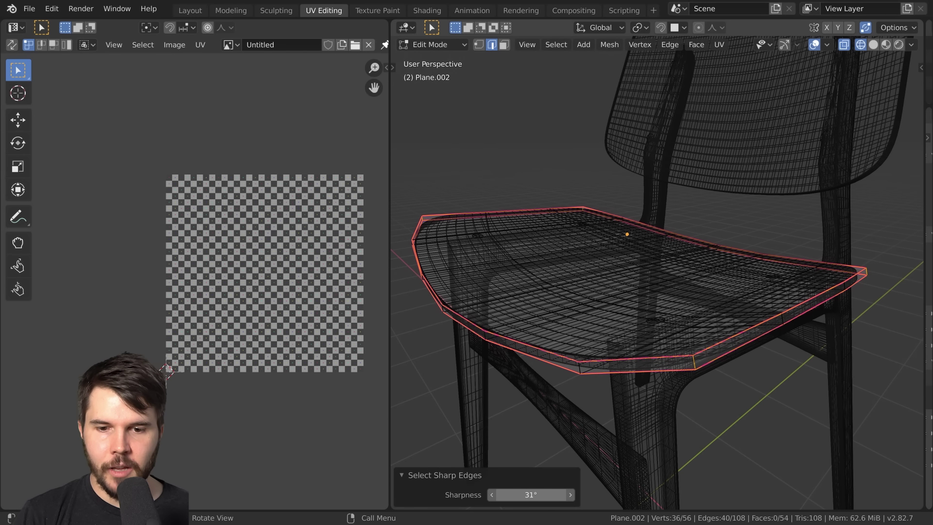
{"action": "left_click_drag", "start_coordinate": [531, 495], "coordinate": [550, 495]}
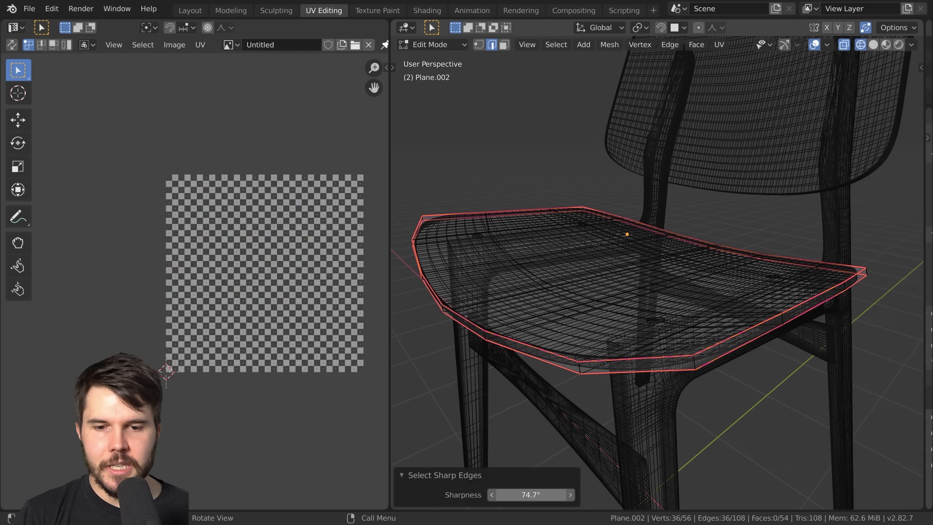
{"action": "scroll", "coordinate": [681, 372], "scroll_direction": "up", "scroll_amount": 3}
{"action": "middle_click_drag", "start_coordinate": [683, 374], "coordinate": [713, 285]}
{"action": "scroll", "coordinate": [671, 359], "scroll_direction": "down", "scroll_amount": 3}
{"action": "scroll", "coordinate": [604, 301], "scroll_direction": "up", "scroll_amount": 3}
{"action": "scroll", "coordinate": [700, 317], "scroll_direction": "up", "scroll_amount": 2}
{"action": "scroll", "coordinate": [713, 284], "scroll_direction": "down", "scroll_amount": 4}
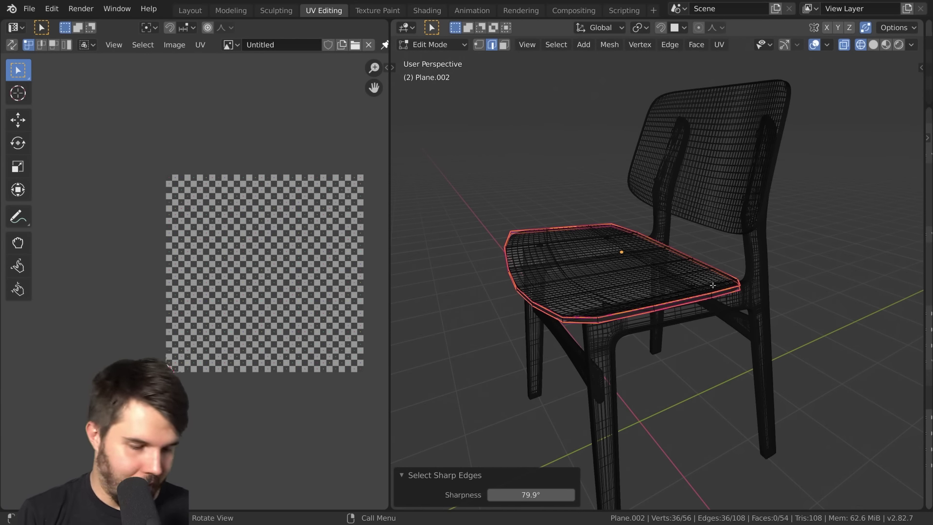
Step: Mark the seat's selected rim loops and one short crosswise rim edge as UV seams
{"action": "key", "text": "ctrl+e"}
{"action": "left_click", "coordinate": [634, 248]}
{"action": "middle_click_drag", "start_coordinate": [634, 249], "coordinate": [568, 255]}
{"action": "left_click", "coordinate": [578, 254]}
{"action": "key", "text": "ctrl+e"}
{"action": "left_click", "coordinate": [594, 260]}
Step: Unwrap the whole seat mesh, leave Edit Mode and return to the Layout workspace
{"action": "key", "text": "a"}
{"action": "key", "text": "u"}
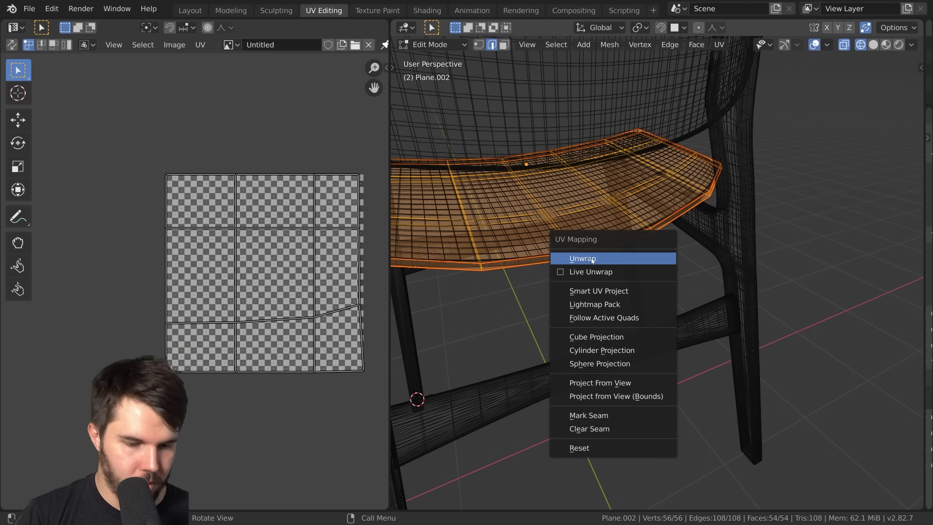
{"action": "left_click", "coordinate": [592, 259]}
{"action": "key", "text": "Tab"}
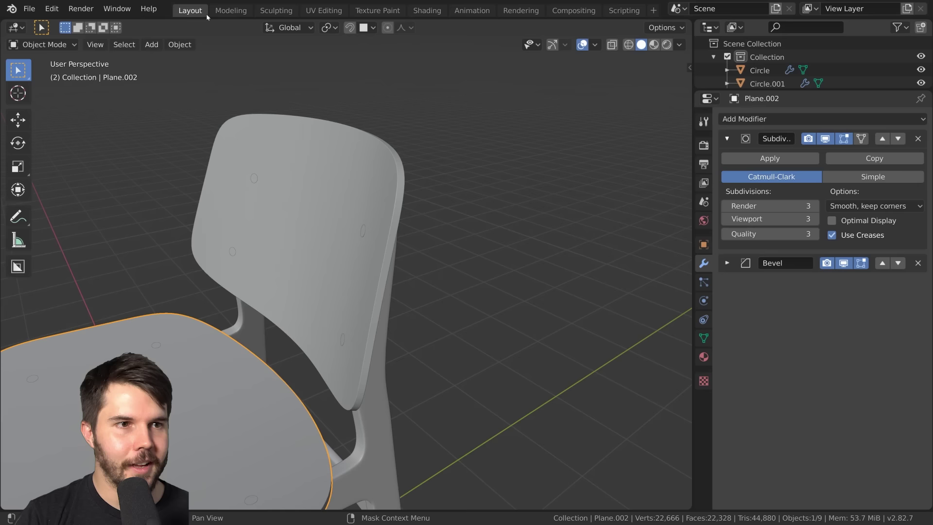
Step: Show the chair in material preview and link the leg frame's checker material to the seat and backrest
{"action": "scroll", "coordinate": [604, 210], "scroll_direction": "up", "scroll_amount": 3}
{"action": "scroll", "coordinate": [514, 240], "scroll_direction": "down", "scroll_amount": 5}
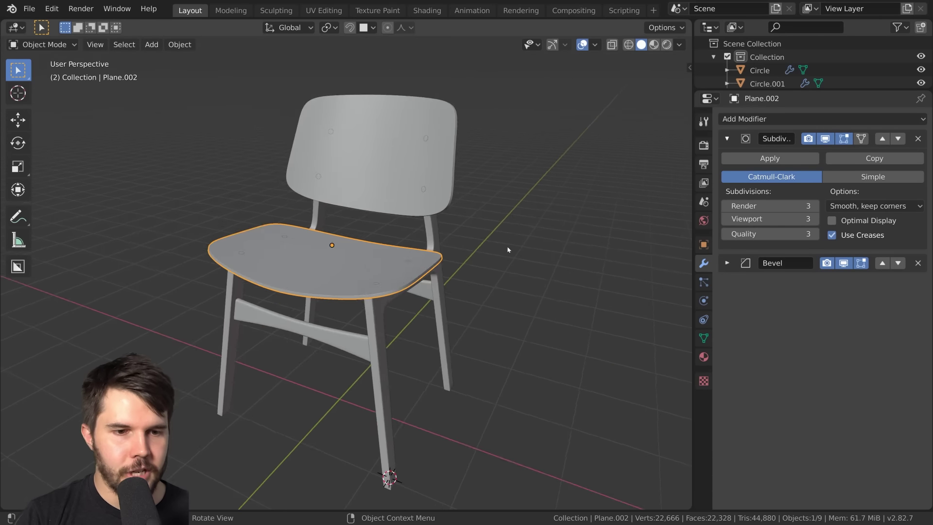
{"action": "scroll", "coordinate": [512, 237], "scroll_direction": "up", "scroll_amount": 4}
{"action": "left_click", "coordinate": [654, 45]}
{"action": "middle_click_drag", "start_coordinate": [549, 316], "coordinate": [544, 226]}
{"action": "left_click", "coordinate": [428, 122], "text": "shift"}
{"action": "left_click", "coordinate": [491, 272], "text": "shift"}
{"action": "key", "text": "ctrl+l"}
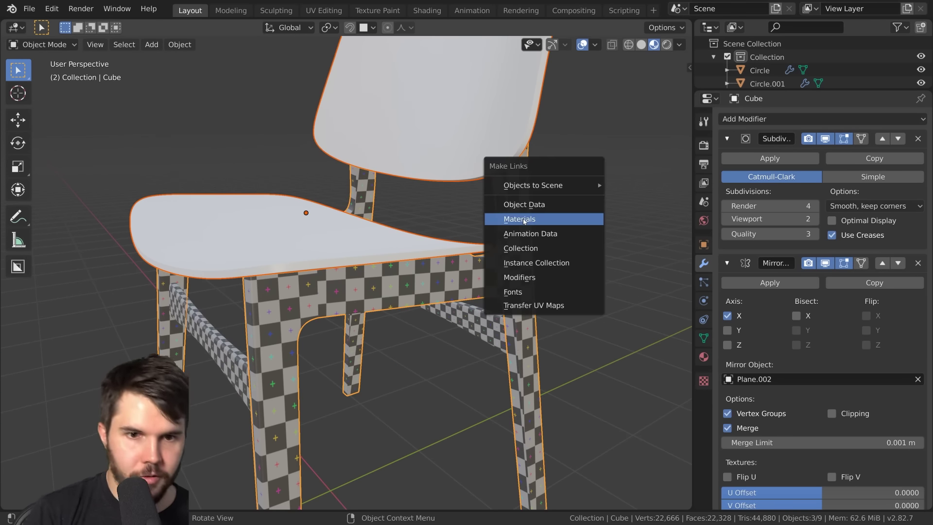
{"action": "left_click", "coordinate": [524, 219]}
{"action": "scroll", "coordinate": [558, 254], "scroll_direction": "down", "scroll_amount": 5}
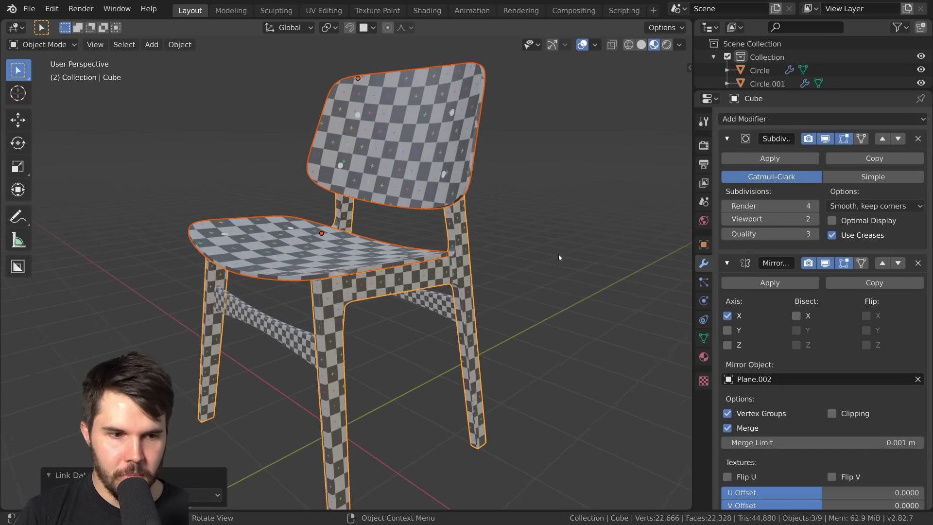
Step: Deselect everything and examine the checker pattern on the seat, backrest and legs from several angles
{"action": "key", "text": "n"}
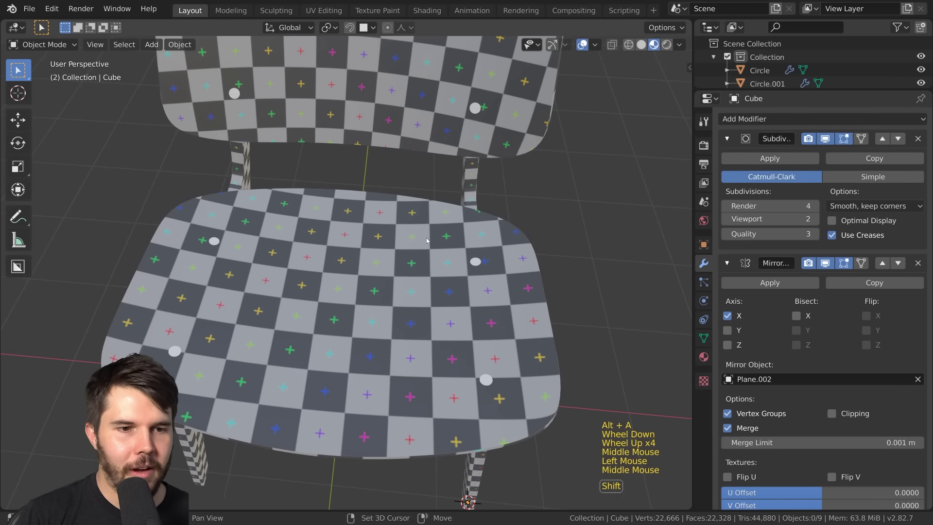
{"action": "middle_click_drag", "start_coordinate": [389, 204], "coordinate": [395, 374], "text": "shift"}
{"action": "middle_click_drag", "start_coordinate": [395, 374], "coordinate": [389, 273]}
{"action": "scroll", "coordinate": [371, 285], "scroll_direction": "down", "scroll_amount": 2}
{"action": "scroll", "coordinate": [389, 273], "scroll_direction": "up", "scroll_amount": 1}
{"action": "middle_click_drag", "start_coordinate": [389, 272], "coordinate": [399, 245]}
{"action": "scroll", "coordinate": [411, 266], "scroll_direction": "down", "scroll_amount": 1}
{"action": "scroll", "coordinate": [370, 258], "scroll_direction": "down", "scroll_amount": 1}
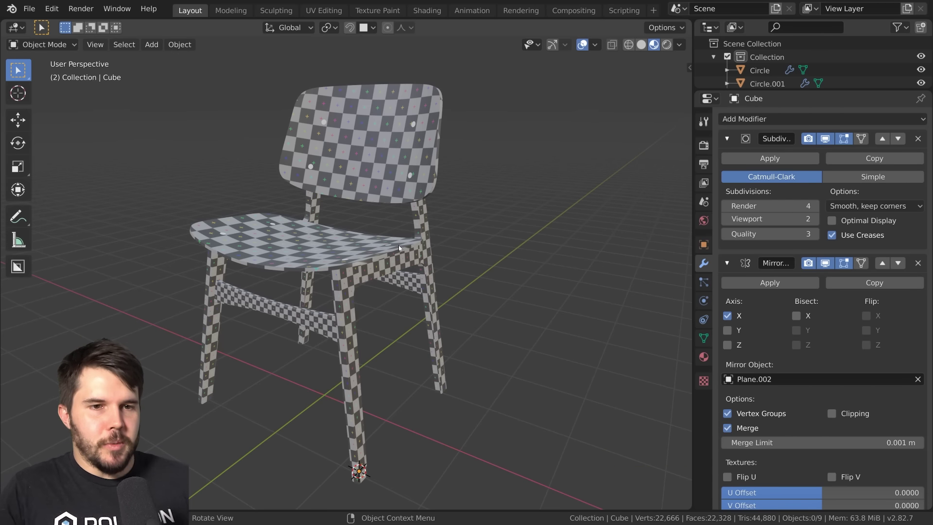
{"action": "scroll", "coordinate": [387, 236], "scroll_direction": "down", "scroll_amount": 1}
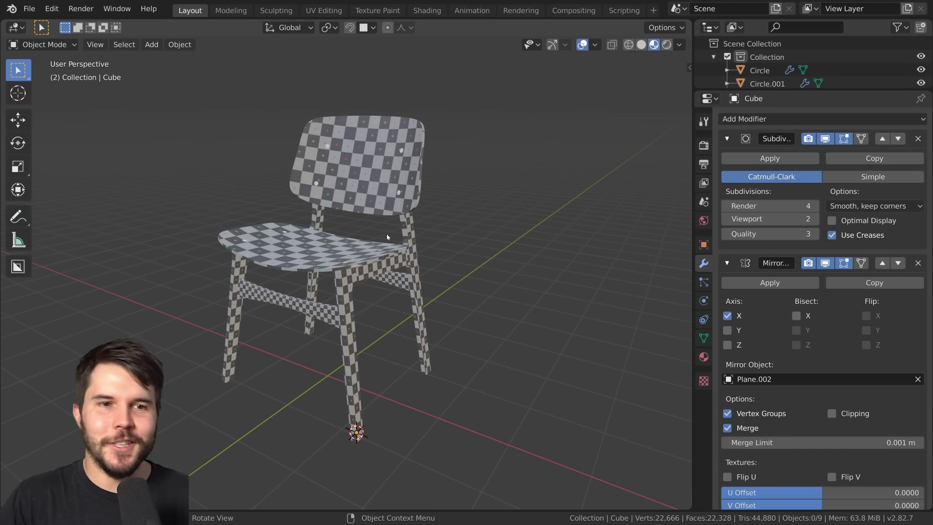
{"action": "scroll", "coordinate": [387, 236], "scroll_direction": "up", "scroll_amount": 2}
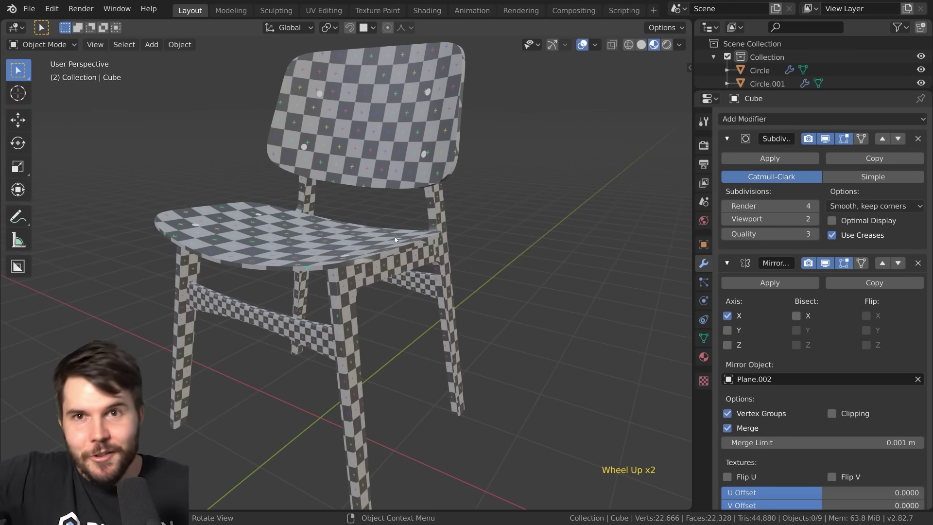
{"action": "middle_click_drag", "start_coordinate": [395, 237], "coordinate": [438, 262]}
{"action": "scroll", "coordinate": [422, 189], "scroll_direction": "down", "scroll_amount": 3}
{"action": "scroll", "coordinate": [423, 227], "scroll_direction": "up", "scroll_amount": 1}
{"action": "scroll", "coordinate": [438, 219], "scroll_direction": "up", "scroll_amount": 2}
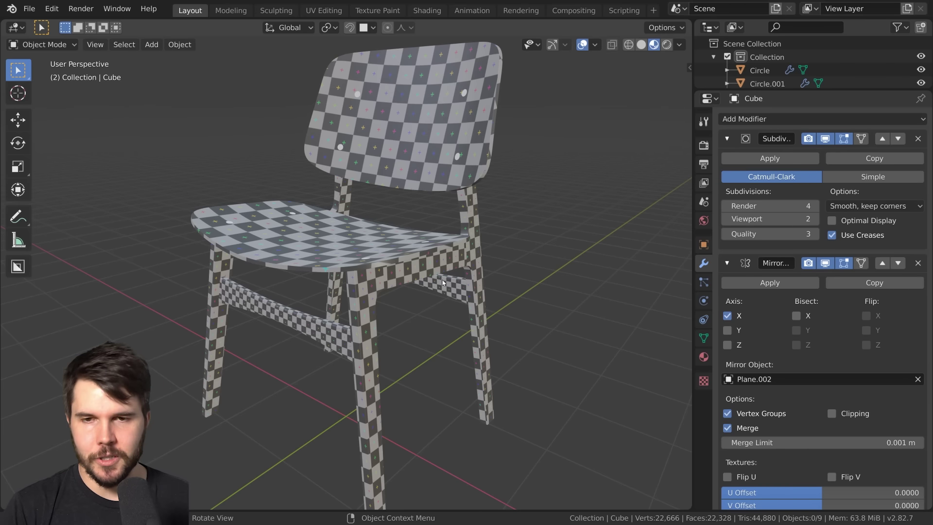
Step: Select the seat and examine the checker squares on its top surface up close
{"action": "scroll", "coordinate": [385, 207], "scroll_direction": "up", "scroll_amount": 3}
{"action": "middle_click_drag", "start_coordinate": [385, 207], "coordinate": [360, 294]}
{"action": "scroll", "coordinate": [376, 243], "scroll_direction": "down", "scroll_amount": 2}
{"action": "scroll", "coordinate": [366, 283], "scroll_direction": "down", "scroll_amount": 1}
{"action": "left_click", "coordinate": [365, 283]}
{"action": "scroll", "coordinate": [366, 284], "scroll_direction": "up", "scroll_amount": 7}
{"action": "scroll", "coordinate": [359, 296], "scroll_direction": "down", "scroll_amount": 3}
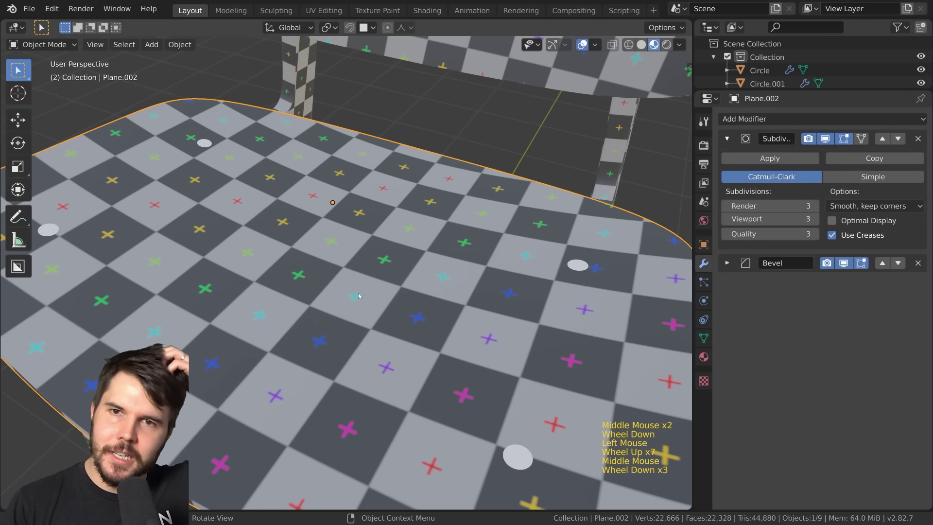
{"action": "scroll", "coordinate": [359, 296], "scroll_direction": "down", "scroll_amount": 5}
{"action": "middle_click_drag", "start_coordinate": [359, 295], "coordinate": [423, 256]}
Step: Make the leg frame the active object, clear the selection and display the chair material's settings
{"action": "key", "text": "alt+a"}
{"action": "scroll", "coordinate": [369, 250], "scroll_direction": "up", "scroll_amount": 3}
{"action": "scroll", "coordinate": [378, 293], "scroll_direction": "down", "scroll_amount": 3}
{"action": "left_click", "coordinate": [379, 291]}
{"action": "key", "text": "alt+a"}
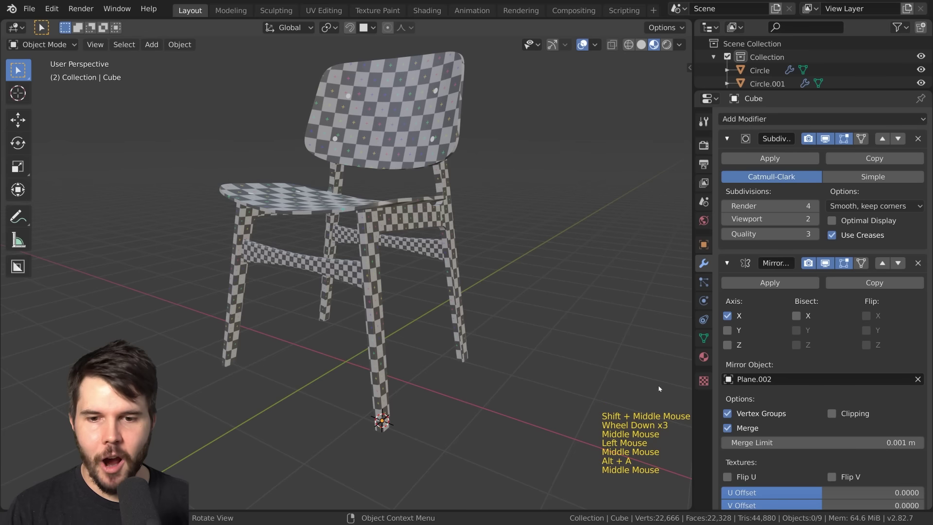
{"action": "left_click", "coordinate": [704, 357]}
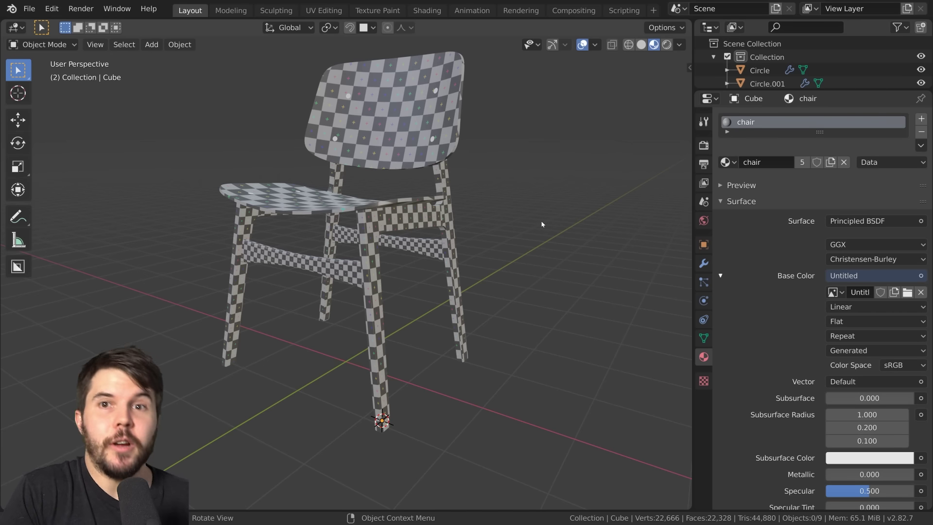
Step: Switch to the browser and show the wood material options on Fredericia's Søborg Wood Base page
{"action": "key", "text": "alt+Tab"}
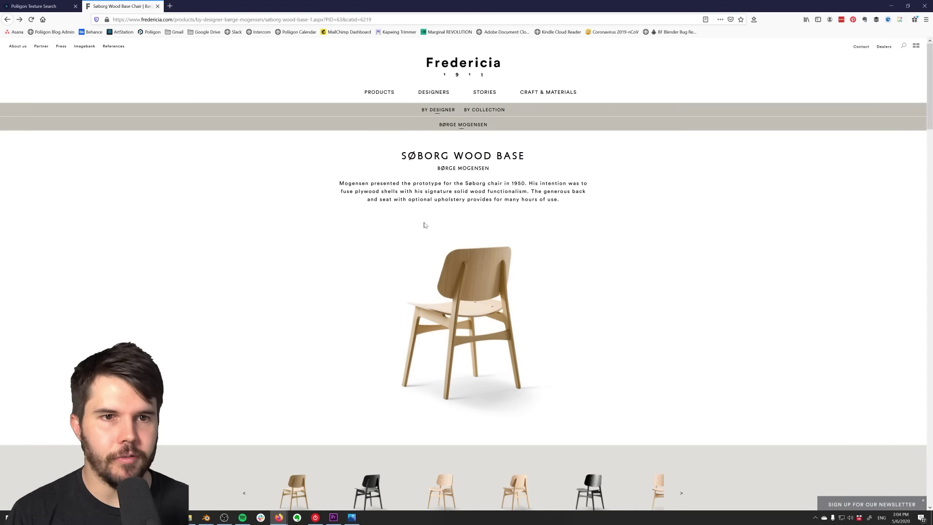
{"action": "scroll", "coordinate": [426, 229], "scroll_direction": "down", "scroll_amount": 7}
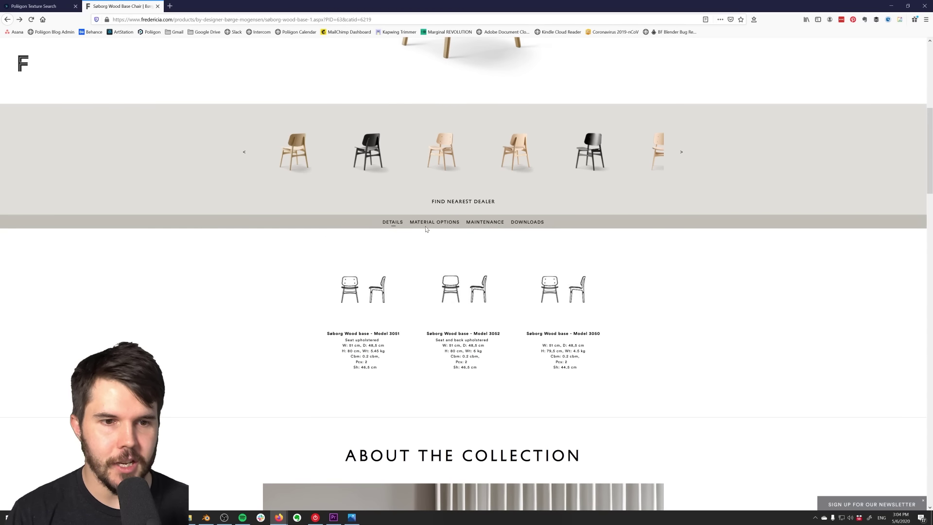
{"action": "left_click", "coordinate": [427, 223]}
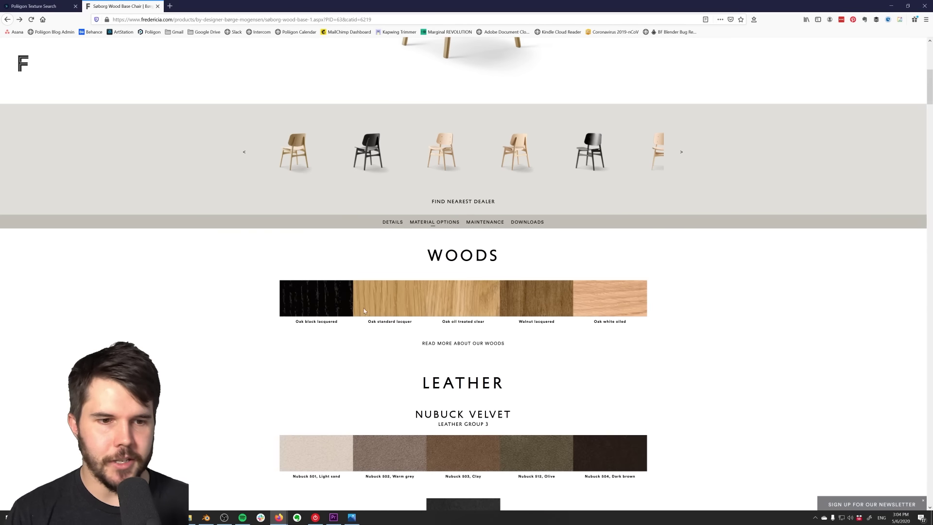
{"action": "scroll", "coordinate": [583, 302], "scroll_direction": "down", "scroll_amount": 2}
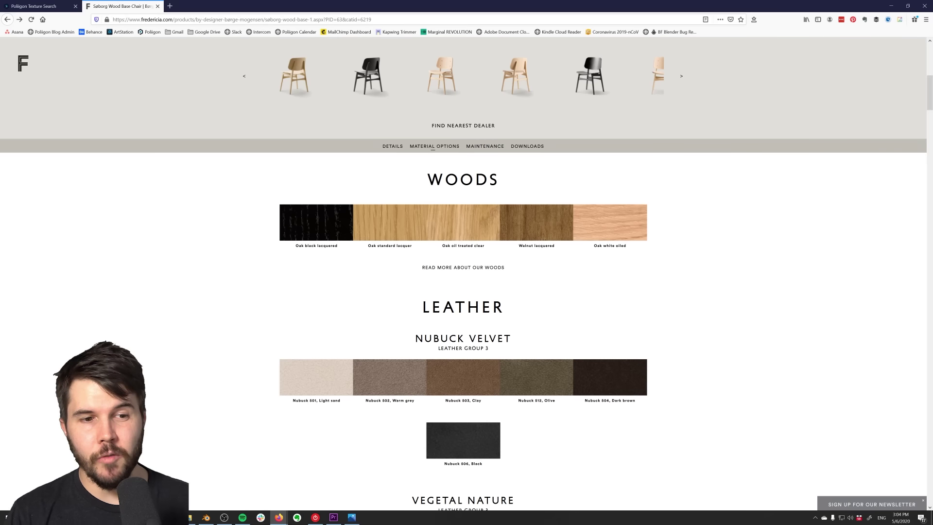
Step: Check the Oak standard lacquer option among the woods and view its swatch image on its own
{"action": "left_click_drag", "start_coordinate": [377, 246], "coordinate": [407, 245]}
{"action": "left_click", "coordinate": [407, 273]}
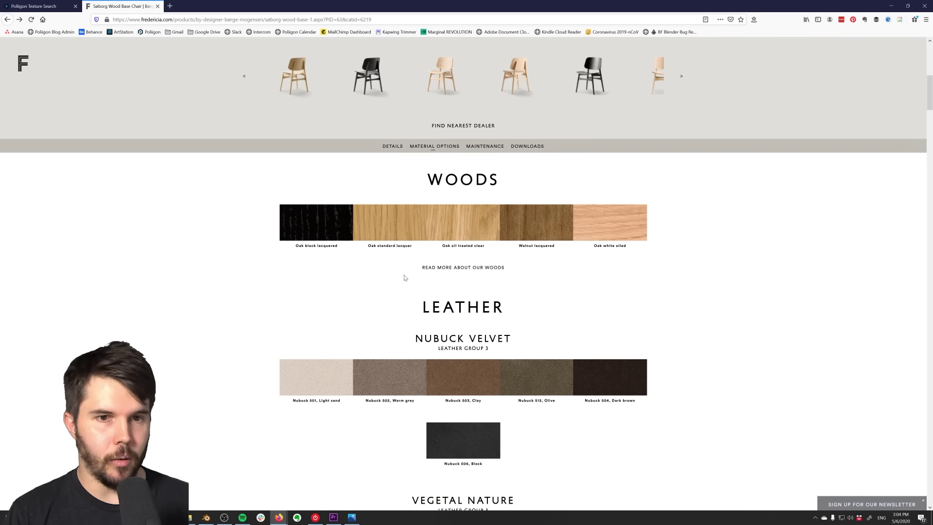
{"action": "scroll", "coordinate": [542, 277], "scroll_direction": "up", "scroll_amount": 1}
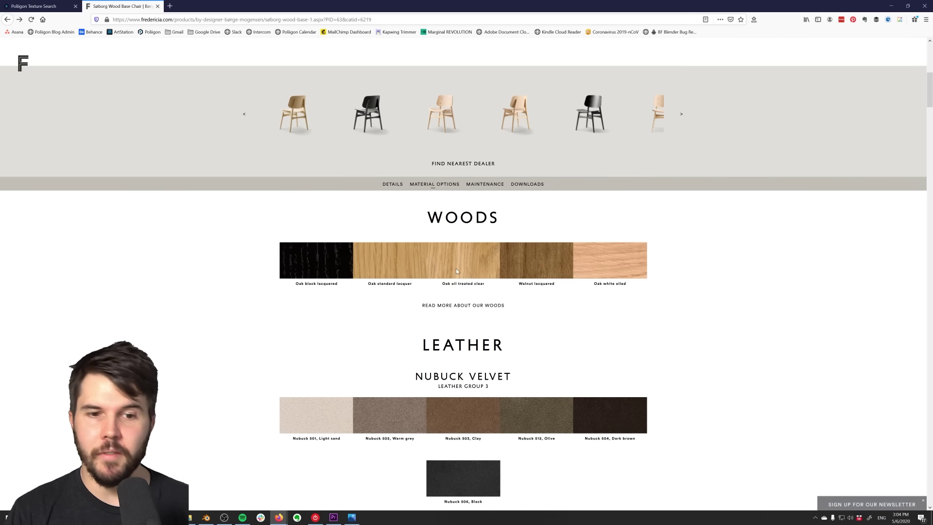
{"action": "right_click", "coordinate": [393, 260]}
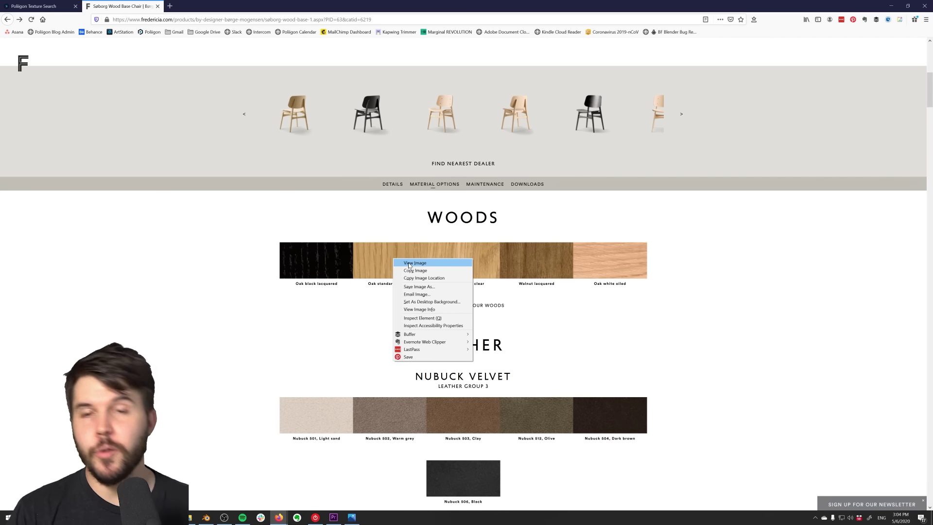
{"action": "left_click", "coordinate": [410, 263]}
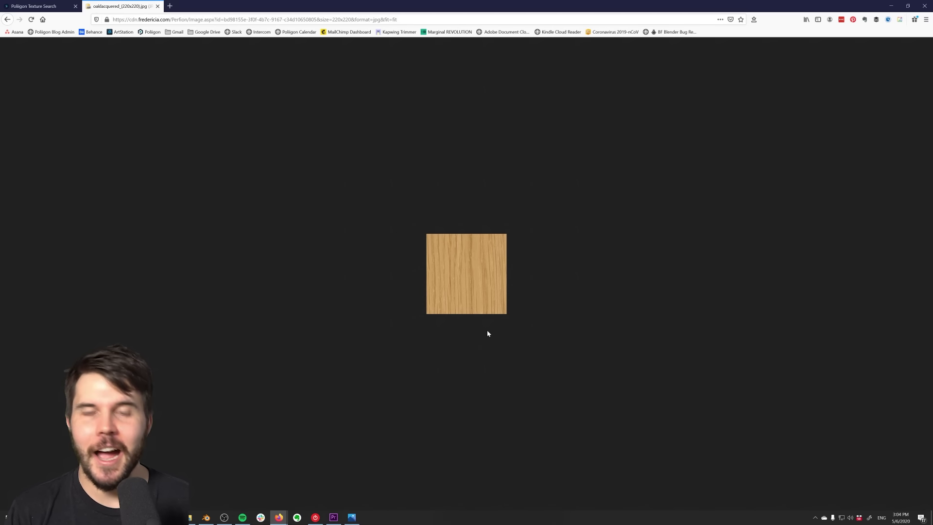
Step: Switch back to Blender and look over the whole checkered chair
{"action": "key", "text": "alt+Tab"}
{"action": "scroll", "coordinate": [437, 189], "scroll_direction": "down", "scroll_amount": 3}
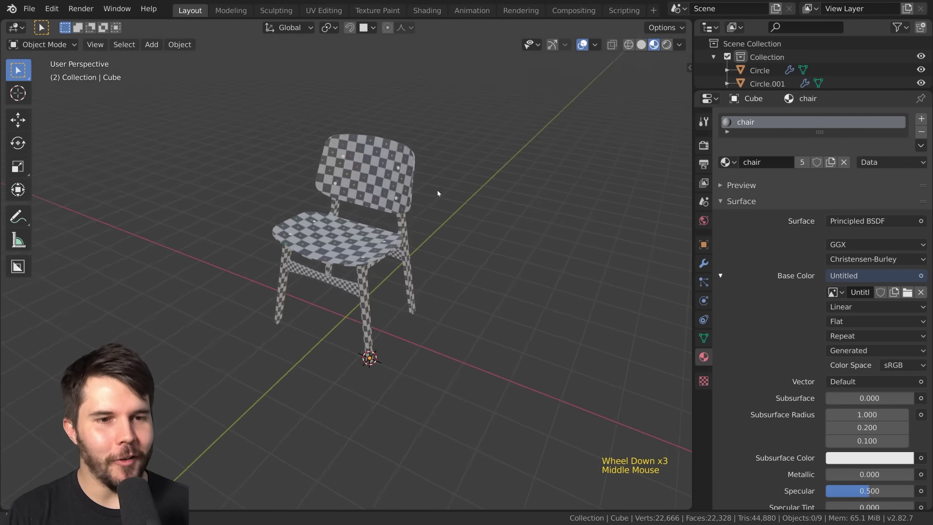
{"action": "scroll", "coordinate": [436, 185], "scroll_direction": "up", "scroll_amount": 5}
Step: Return to the browser, show the Poliigon texture search page and look through the latest textures
{"action": "key", "text": "alt+Tab"}
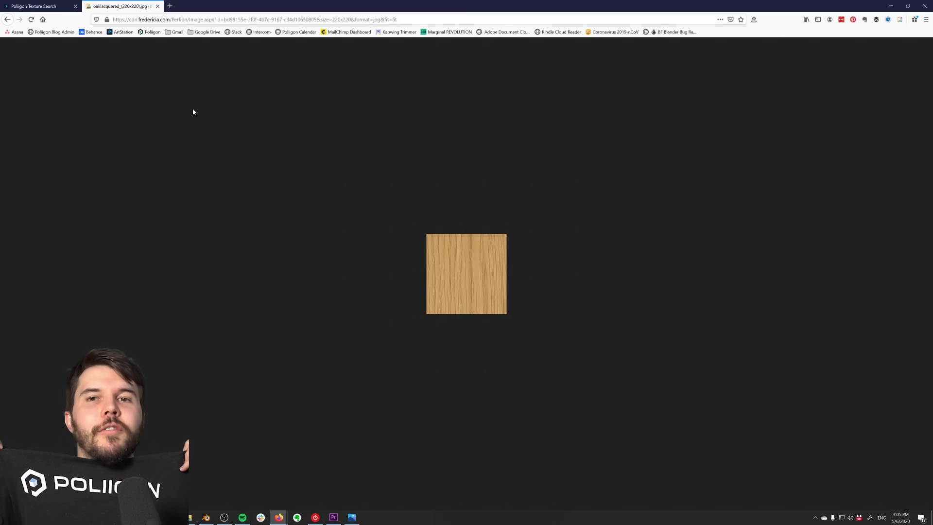
{"action": "left_click", "coordinate": [36, 5]}
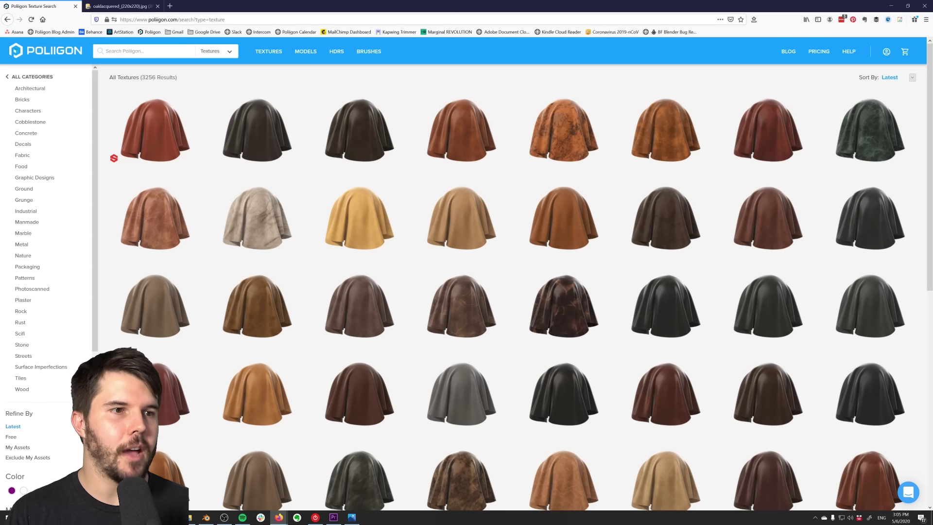
{"action": "scroll", "coordinate": [512, 185], "scroll_direction": "down", "scroll_amount": 2}
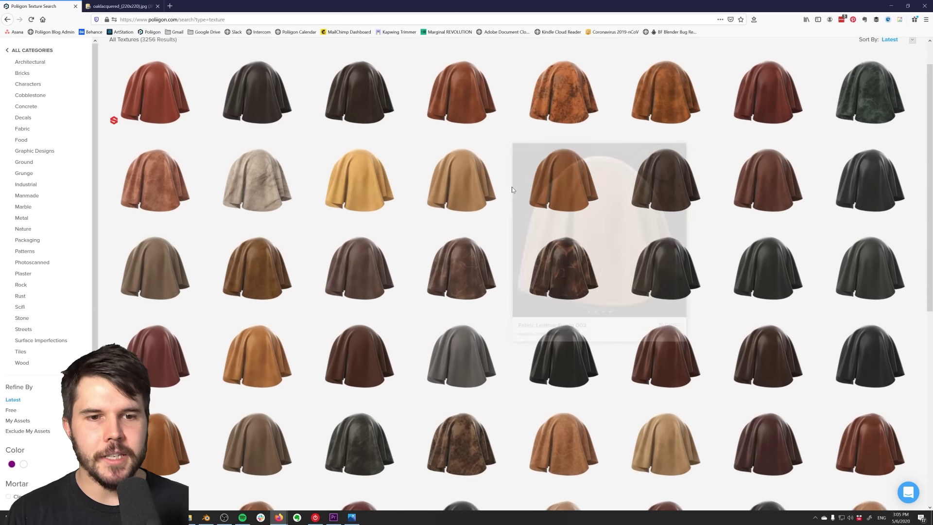
{"action": "scroll", "coordinate": [618, 65], "scroll_direction": "up", "scroll_amount": 2}
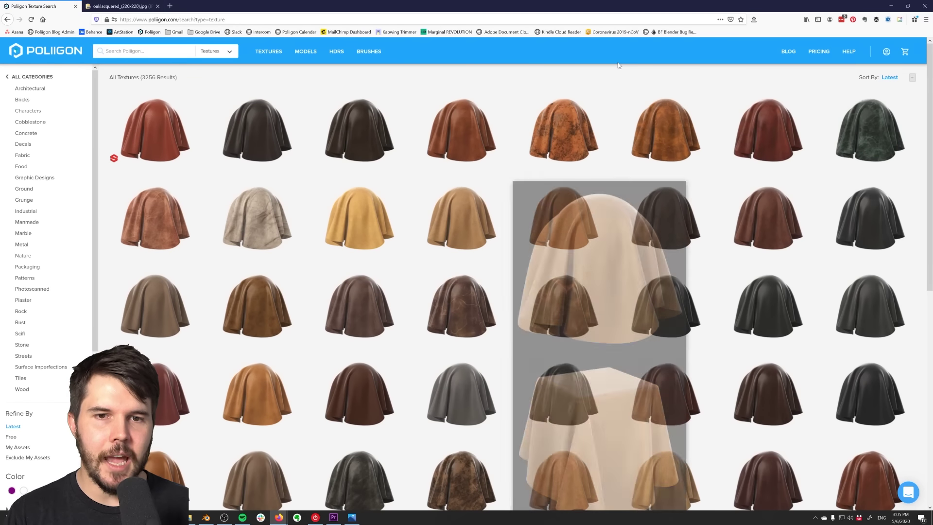
{"action": "mouse_move", "coordinate": [615, 105]}
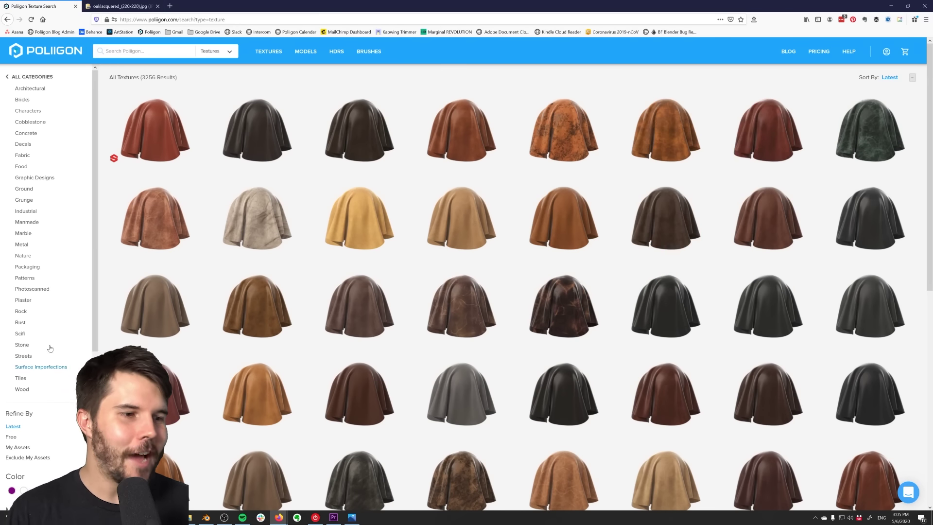
Step: Filter the Poliigon textures to the Wood category and look through the wood textures
{"action": "left_click", "coordinate": [21, 390]}
{"action": "scroll", "coordinate": [591, 261], "scroll_direction": "down", "scroll_amount": 10}
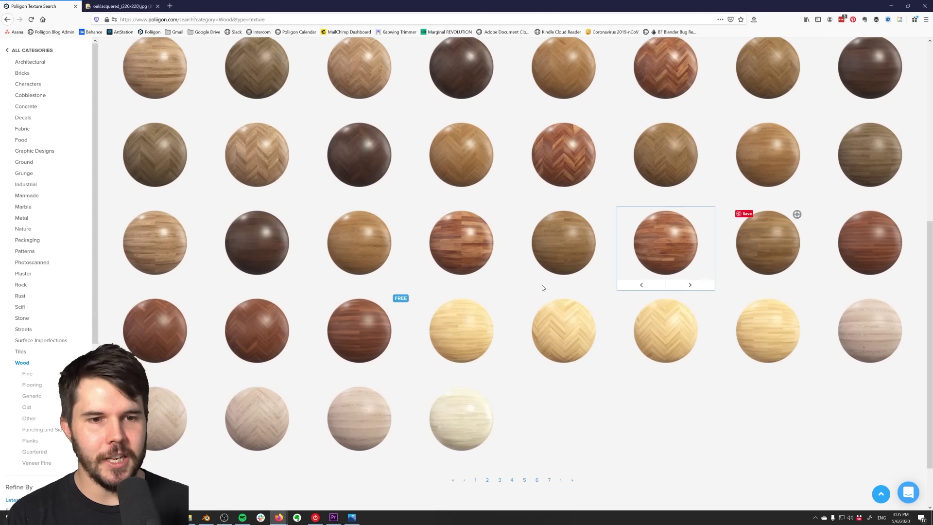
{"action": "scroll", "coordinate": [684, 311], "scroll_direction": "up", "scroll_amount": 10}
{"action": "scroll", "coordinate": [432, 219], "scroll_direction": "down", "scroll_amount": 5}
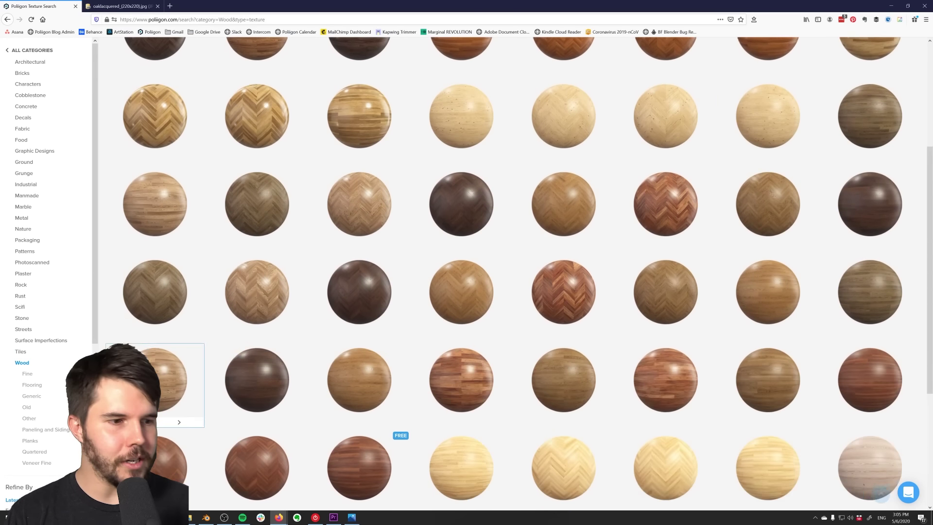
Step: Narrow the wood textures to the Veneer Fine subcategory and browse them for a light oak match
{"action": "left_click", "coordinate": [33, 464]}
{"action": "mouse_move", "coordinate": [582, 326]}
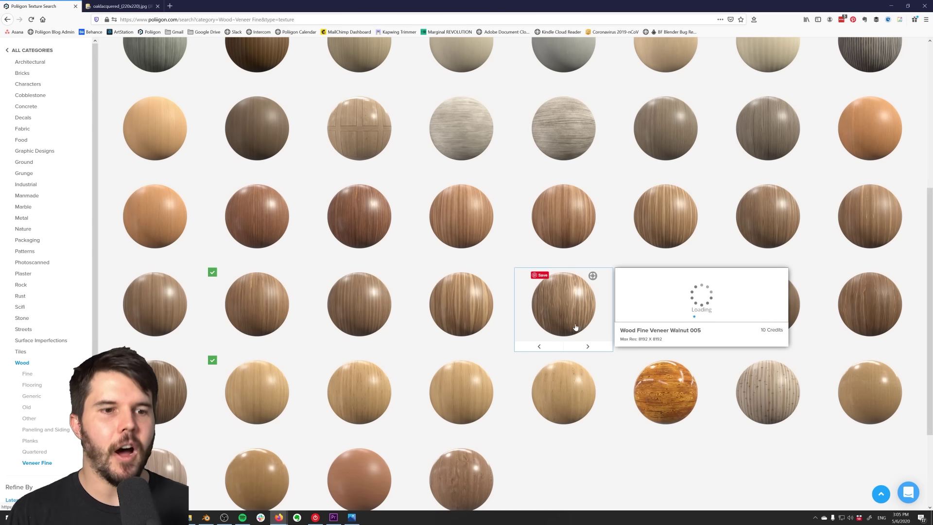
{"action": "scroll", "coordinate": [581, 327], "scroll_direction": "up", "scroll_amount": 4}
{"action": "scroll", "coordinate": [587, 275], "scroll_direction": "down", "scroll_amount": 5}
{"action": "scroll", "coordinate": [590, 276], "scroll_direction": "down", "scroll_amount": 3}
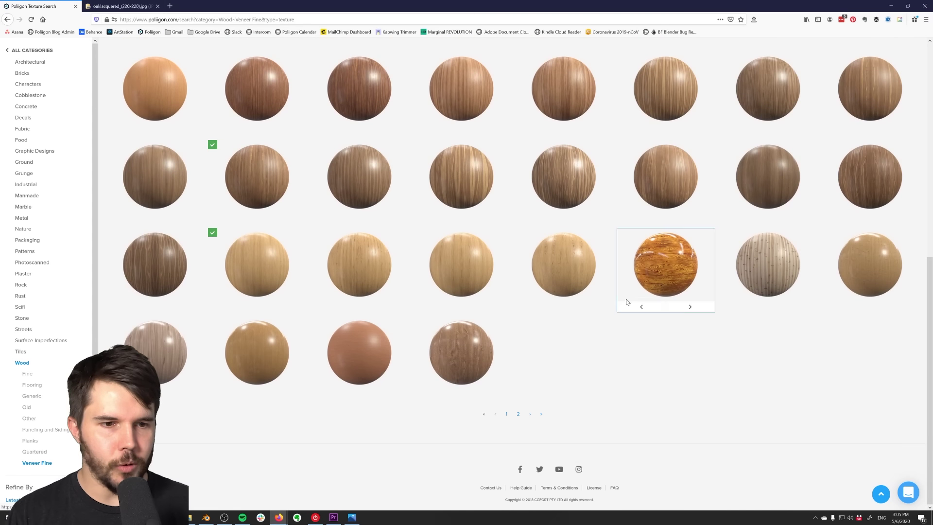
{"action": "scroll", "coordinate": [711, 382], "scroll_direction": "up", "scroll_amount": 4}
{"action": "mouse_move", "coordinate": [715, 386]}
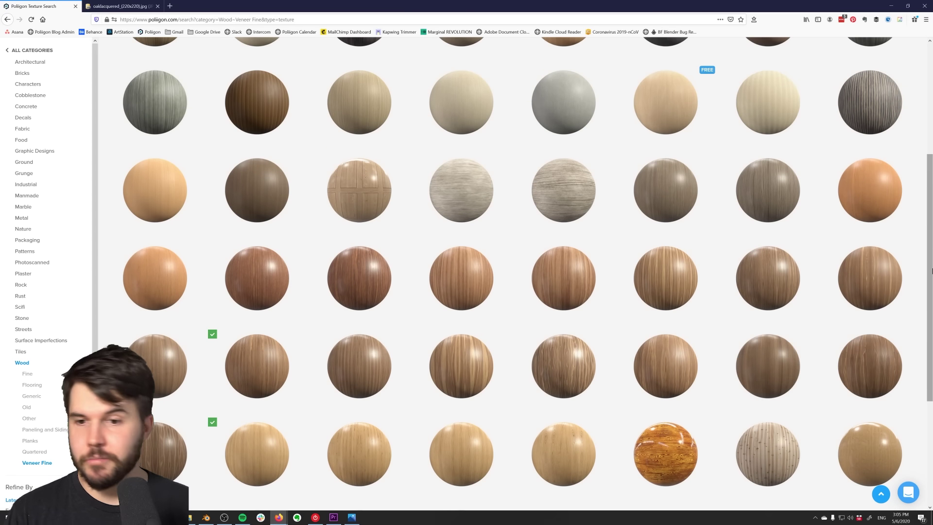
{"action": "left_click_drag", "start_coordinate": [932, 234], "coordinate": [932, 116]}
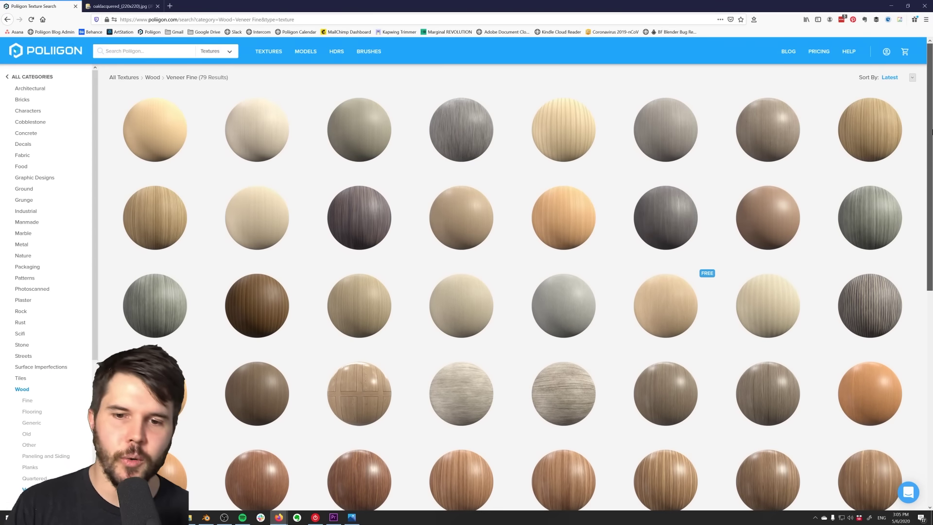
Step: Inspect the free Wood Quartered Chiffon 001 texture, comparing it with the lacquered oak swatch and checking its previews and resolution setting
{"action": "mouse_move", "coordinate": [671, 317]}
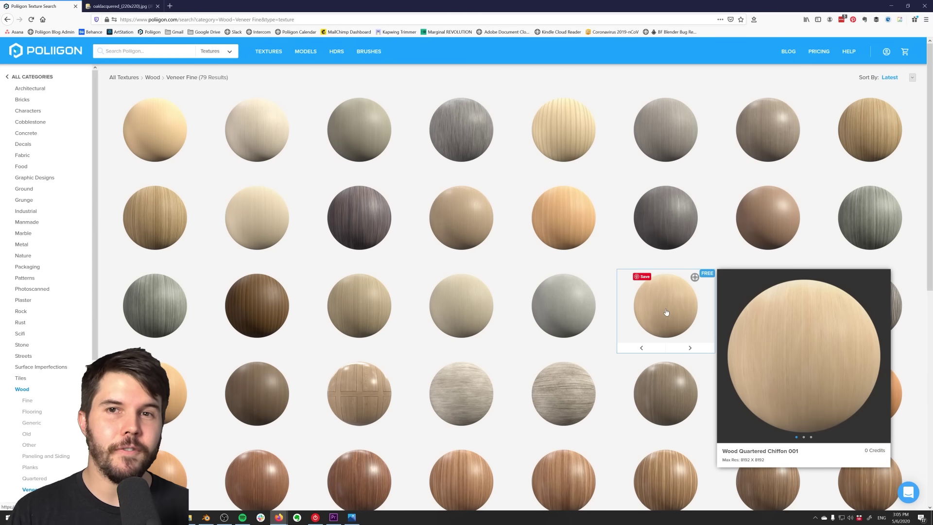
{"action": "left_click", "coordinate": [672, 312]}
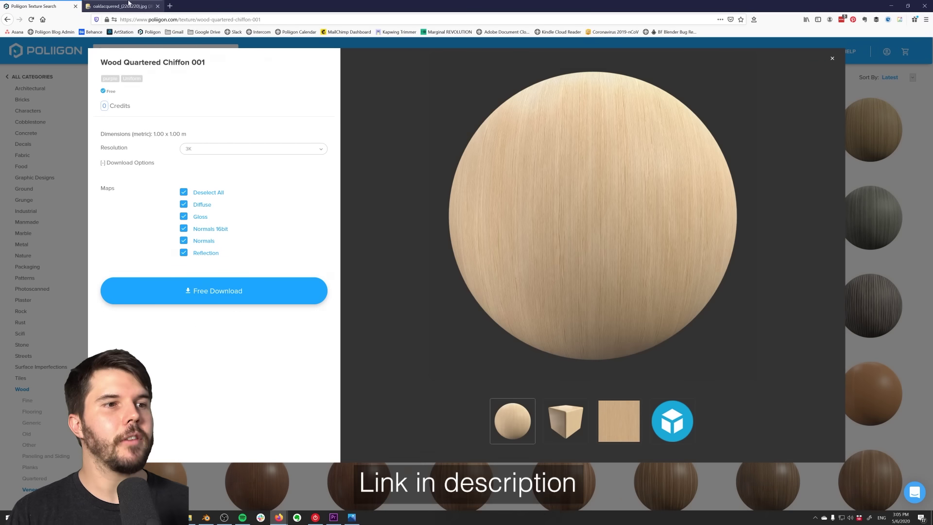
{"action": "left_click", "coordinate": [128, 6]}
{"action": "left_click", "coordinate": [46, 6]}
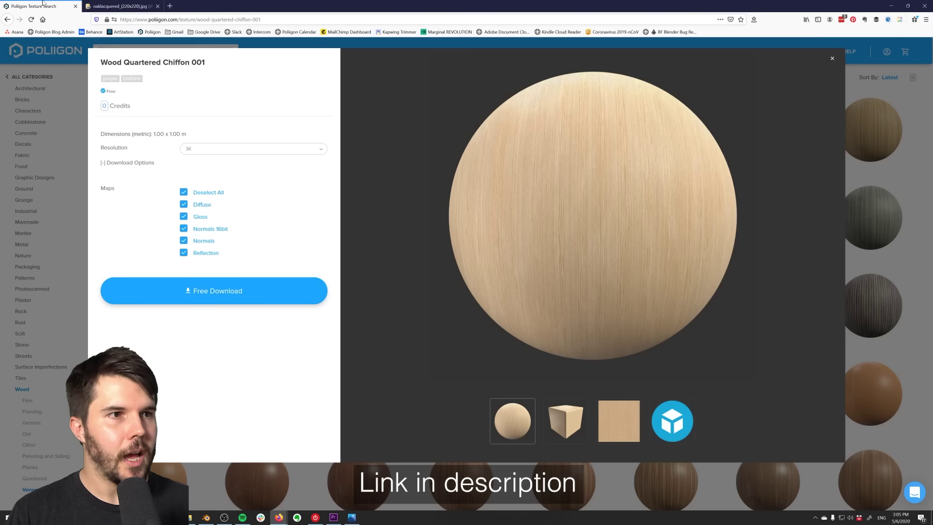
{"action": "left_click", "coordinate": [582, 414]}
{"action": "left_click", "coordinate": [522, 414]}
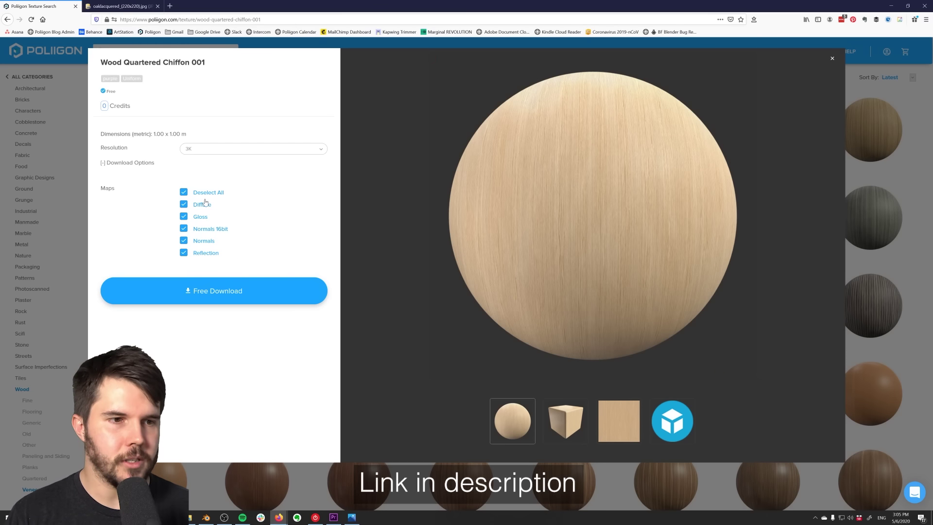
{"action": "left_click", "coordinate": [243, 152]}
{"action": "left_click", "coordinate": [243, 154]}
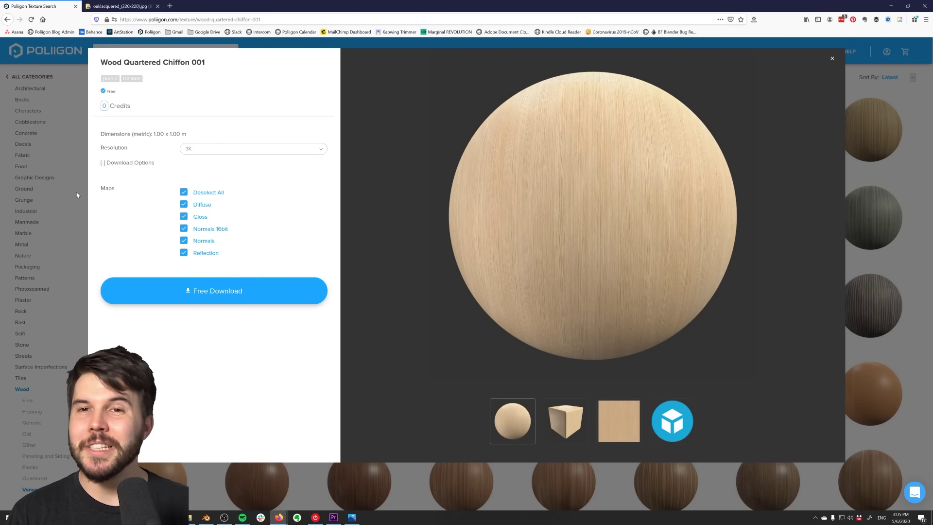
{"action": "left_click", "coordinate": [76, 191]}
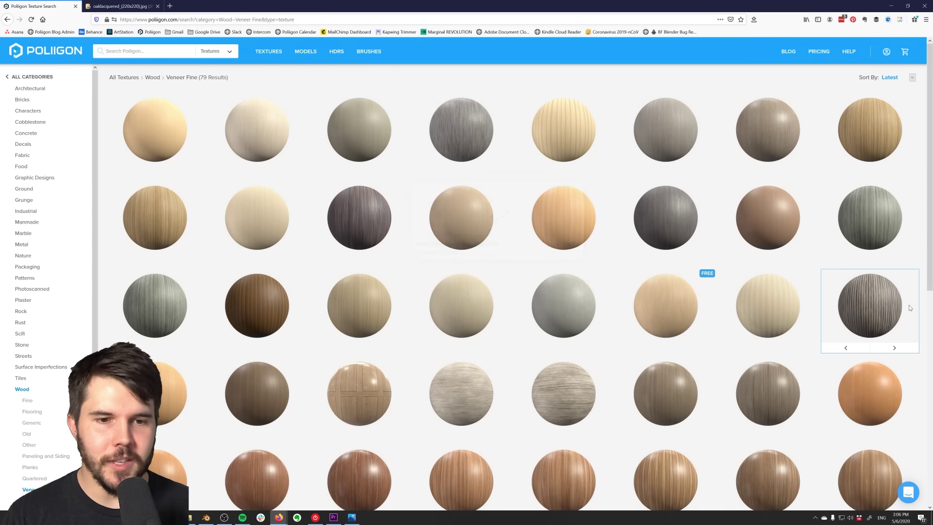
Step: Preview the Wood Fine Veneer Oak Large 002 and Wood Fine 010 textures as candidates for the lacquered oak
{"action": "scroll", "coordinate": [909, 305], "scroll_direction": "down", "scroll_amount": 8}
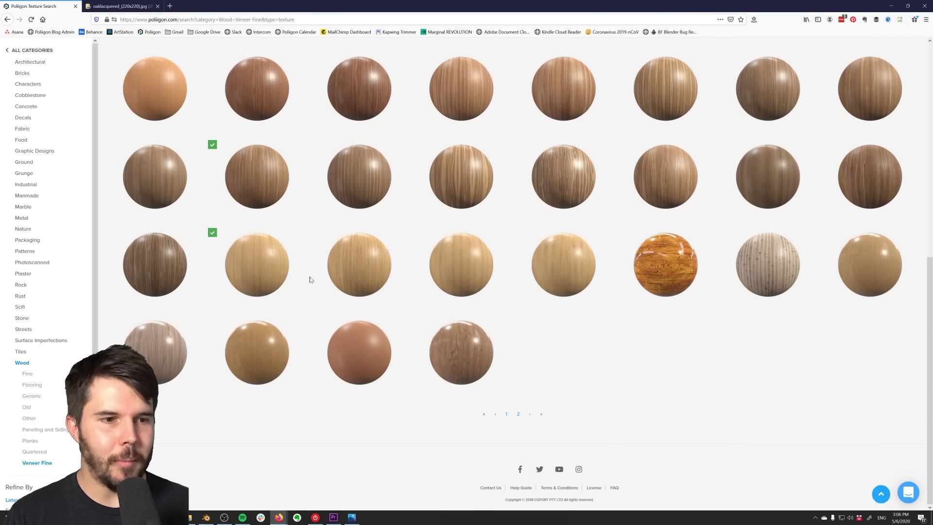
{"action": "left_click", "coordinate": [258, 272]}
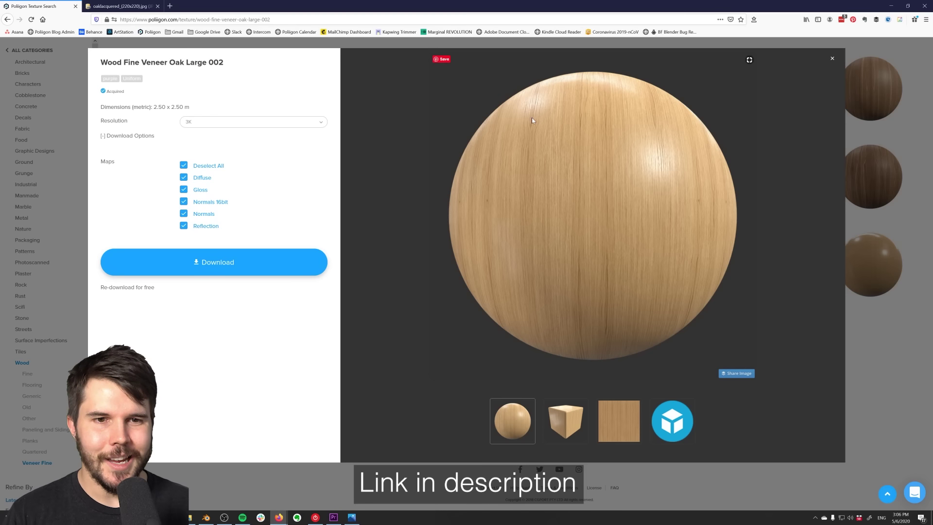
{"action": "left_click", "coordinate": [878, 330]}
{"action": "scroll", "coordinate": [742, 184], "scroll_direction": "up", "scroll_amount": 6}
{"action": "scroll", "coordinate": [709, 292], "scroll_direction": "down", "scroll_amount": 5}
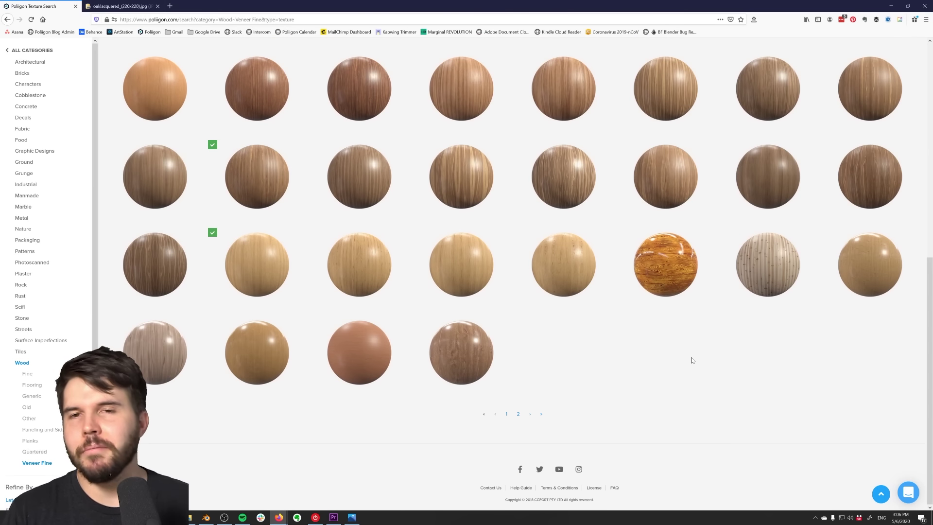
{"action": "left_click", "coordinate": [253, 343]}
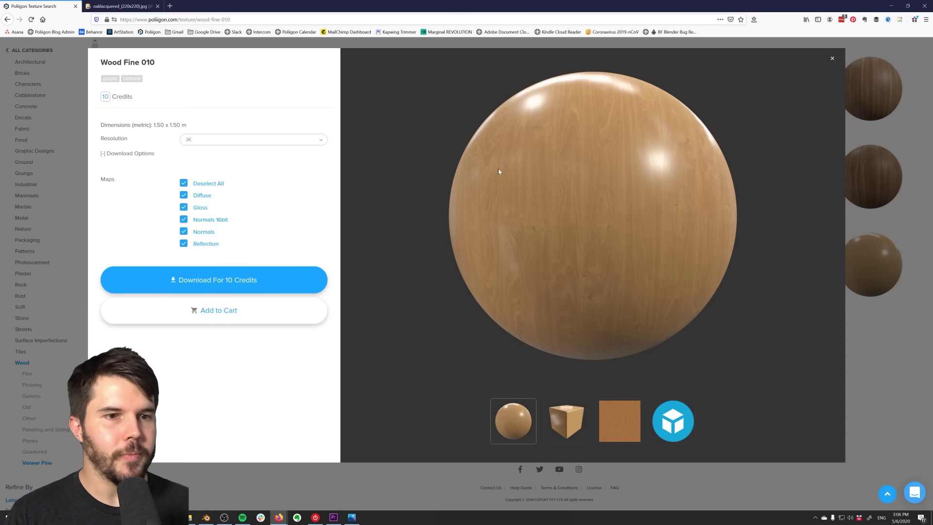
{"action": "left_click", "coordinate": [888, 309]}
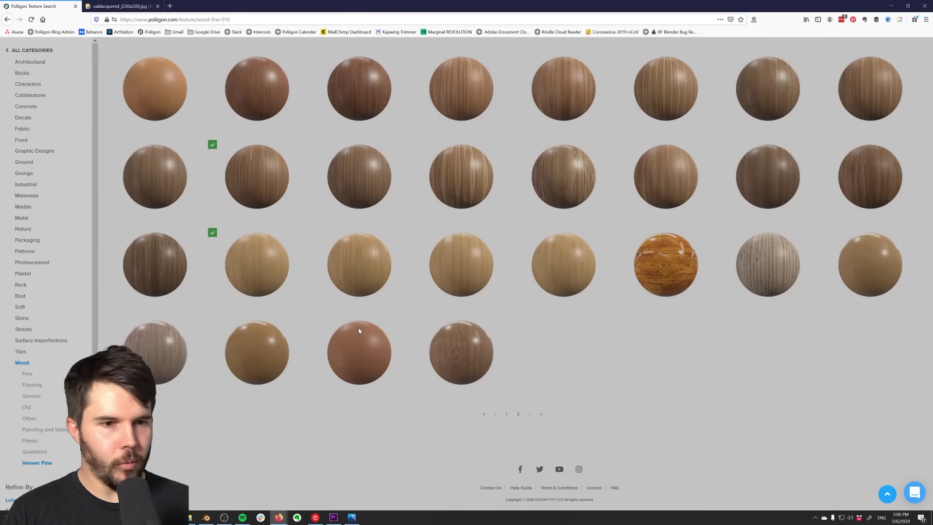
Step: Bring up Wood Fine Veneer Oak Large 002 and review its resolution choices up to 8K, keeping 3K
{"action": "left_click", "coordinate": [253, 271]}
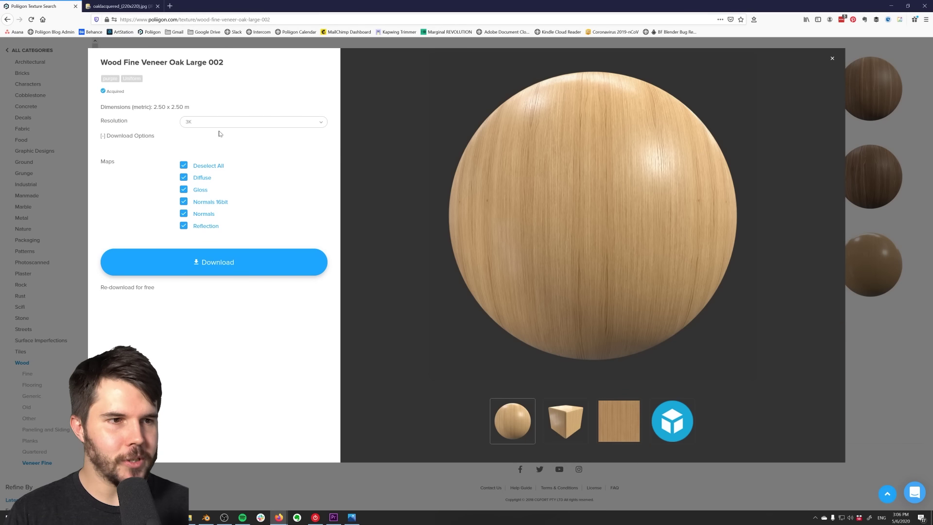
{"action": "left_click", "coordinate": [229, 123]}
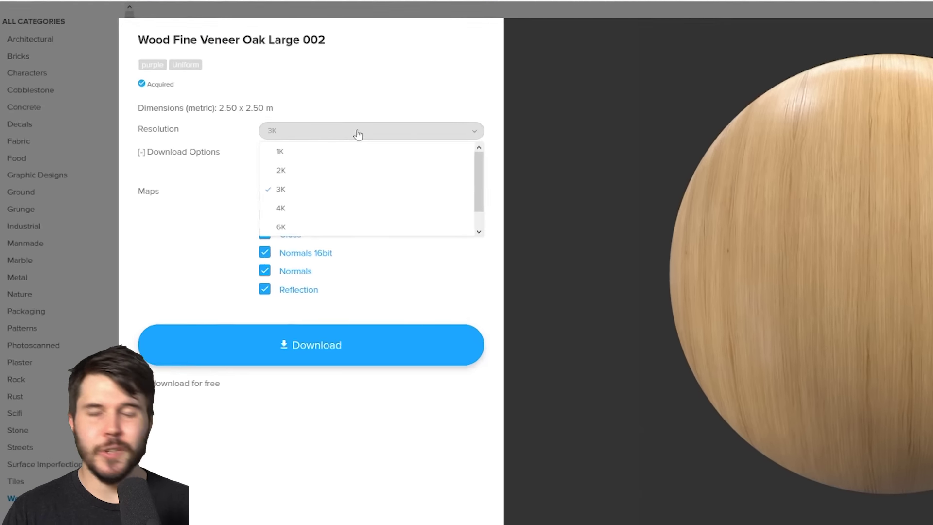
{"action": "scroll", "coordinate": [469, 201], "scroll_direction": "down", "scroll_amount": 1}
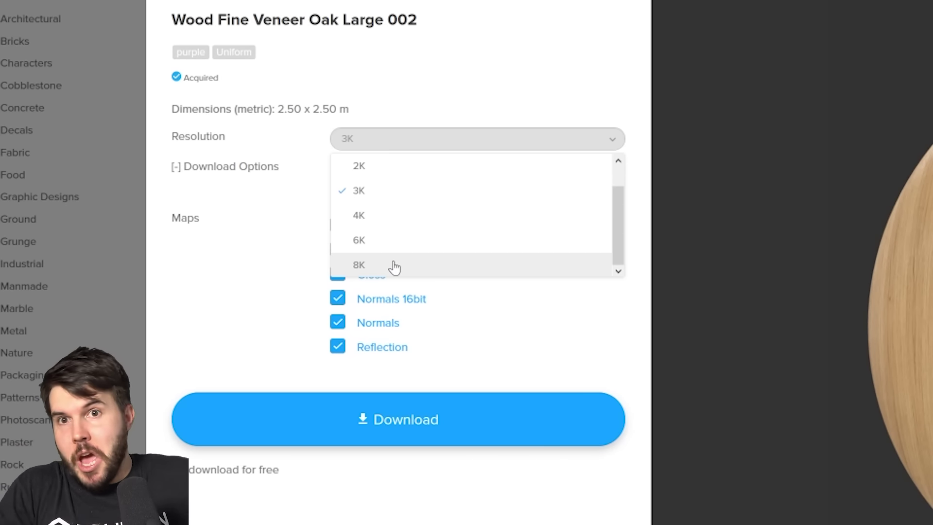
{"action": "left_click", "coordinate": [640, 183]}
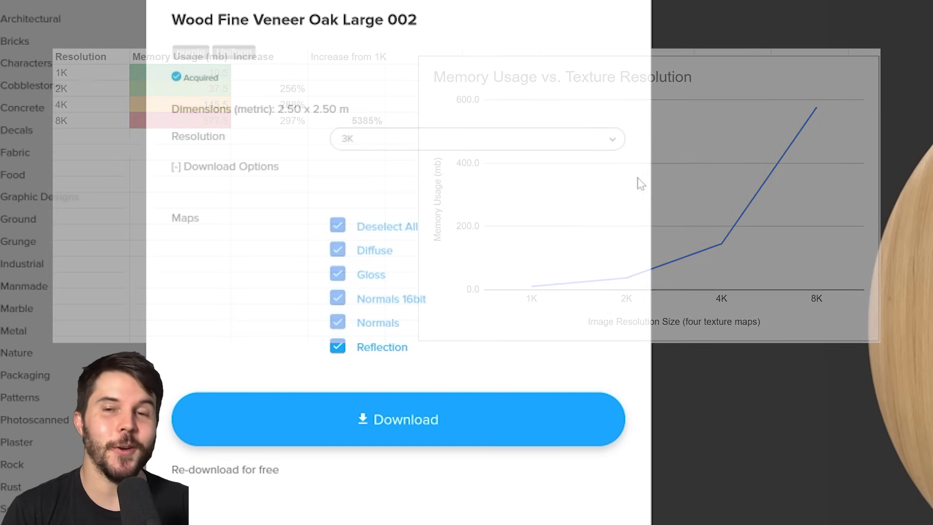
{"action": "left_click", "coordinate": [480, 146]}
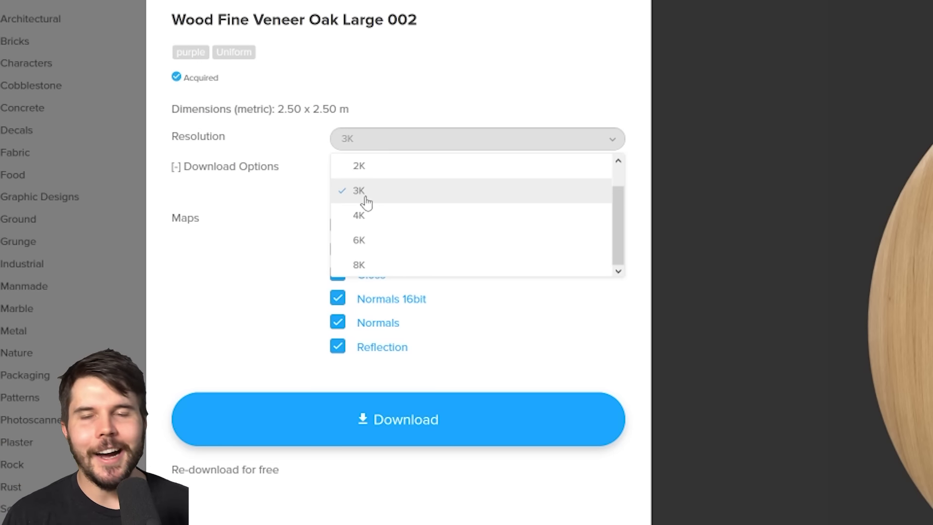
{"action": "left_click", "coordinate": [512, 63]}
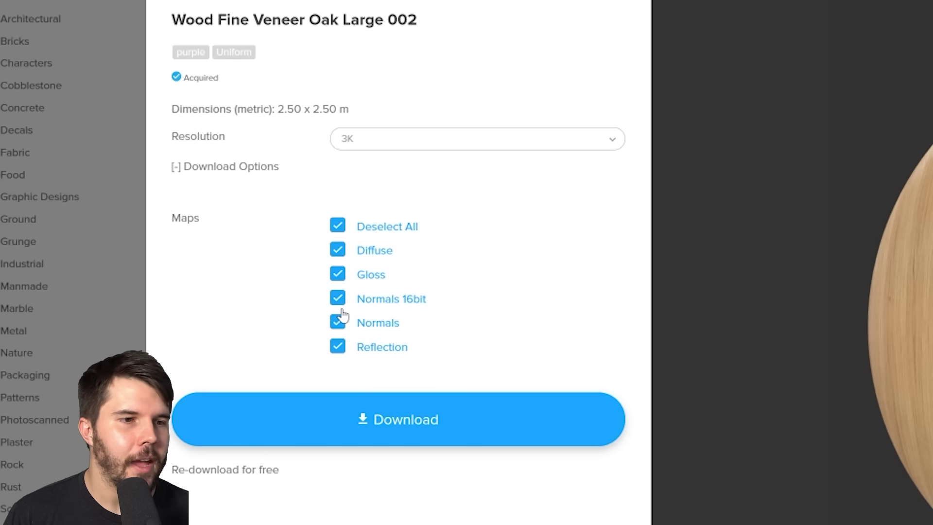
Step: Exclude the Normals and Reflection maps, keeping Diffuse, Gloss and Normals 16bit, and download the oak veneer texture
{"action": "left_click", "coordinate": [382, 307]}
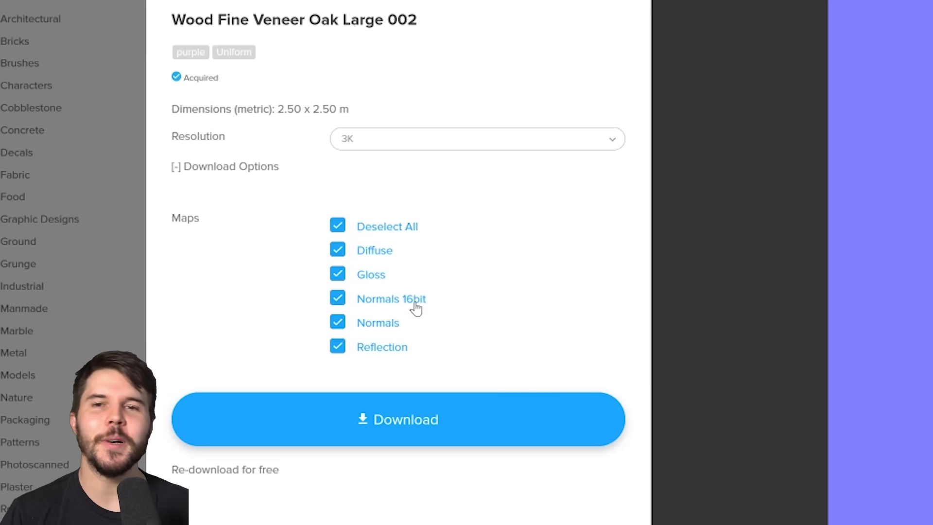
{"action": "left_click", "coordinate": [340, 323]}
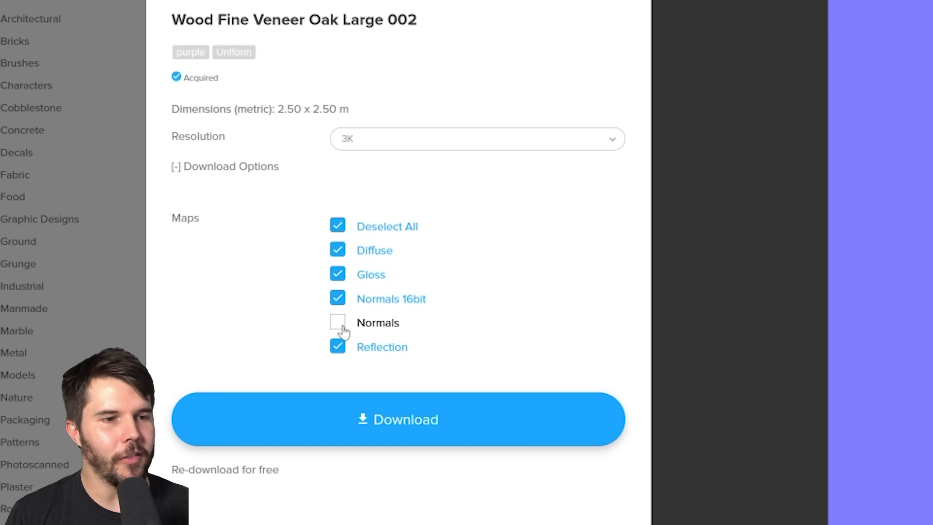
{"action": "left_click", "coordinate": [337, 349]}
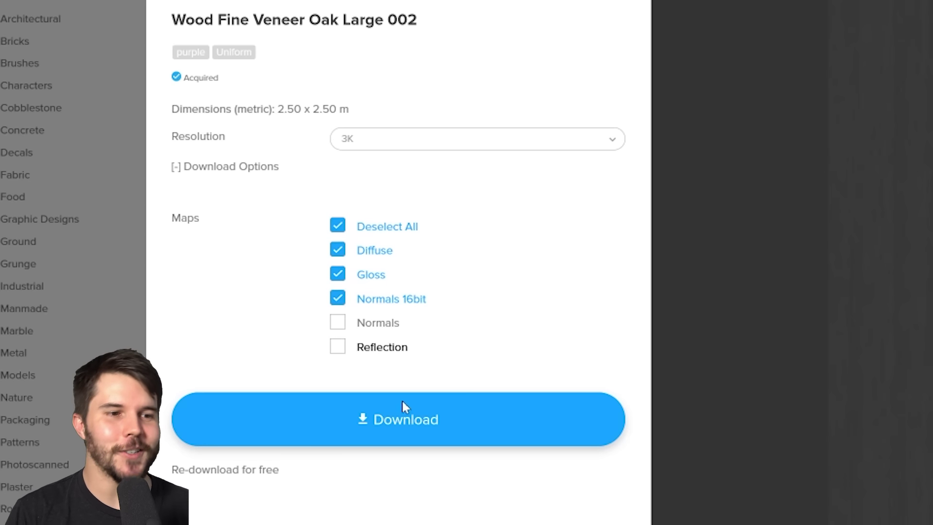
{"action": "left_click", "coordinate": [444, 424]}
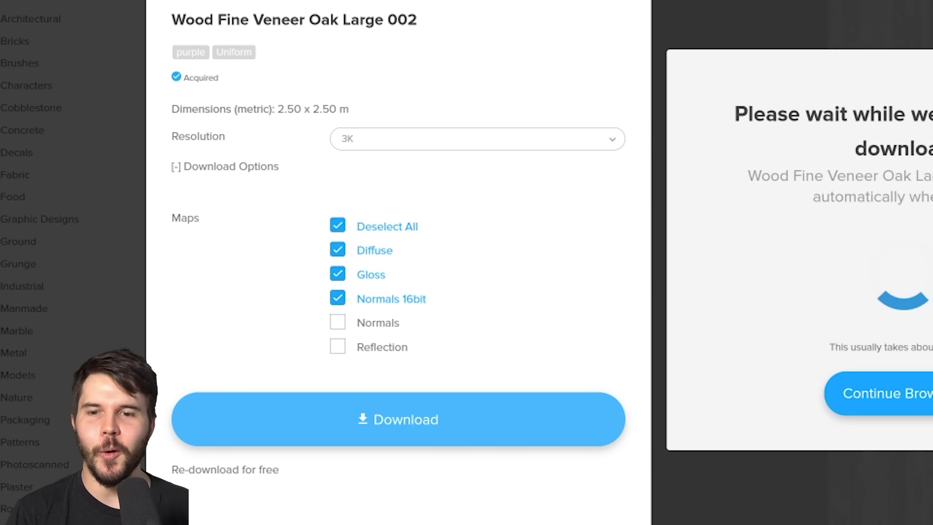
Step: Switch to File Explorer and show the 6K folder within REGULAR in the extracted WoodFineVeneerOakLarge002 texture folder
{"action": "key", "text": "alt+Tab"}
{"action": "left_click", "coordinate": [406, 90]}
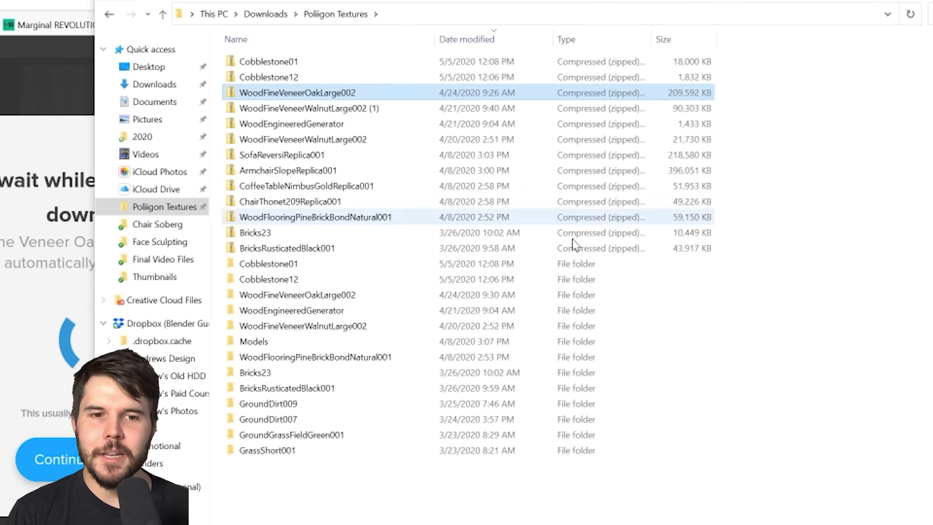
{"action": "left_click", "coordinate": [362, 301]}
{"action": "double_click", "coordinate": [362, 301]}
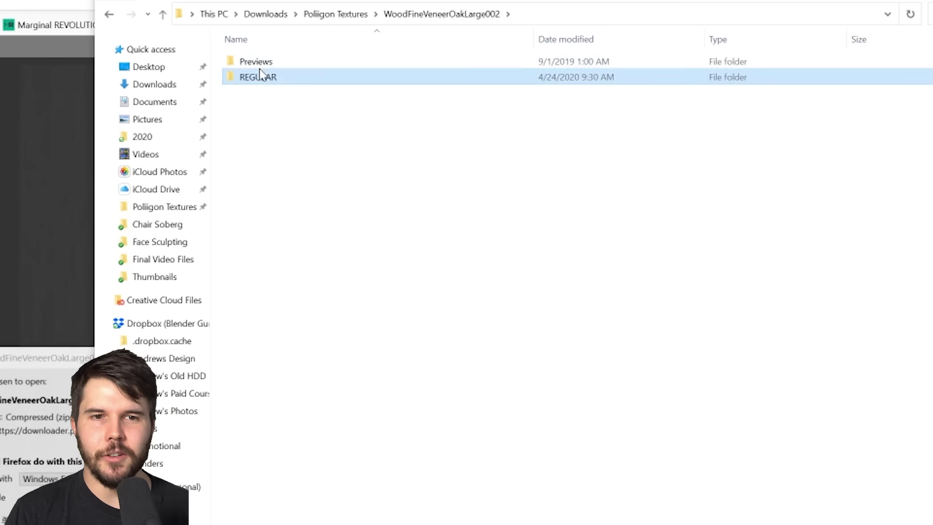
{"action": "double_click", "coordinate": [258, 63]}
{"action": "left_click", "coordinate": [448, 17]}
{"action": "double_click", "coordinate": [296, 77]}
{"action": "double_click", "coordinate": [286, 61]}
{"action": "left_click_drag", "start_coordinate": [586, 145], "coordinate": [188, 29]}
{"action": "left_click", "coordinate": [256, 77]}
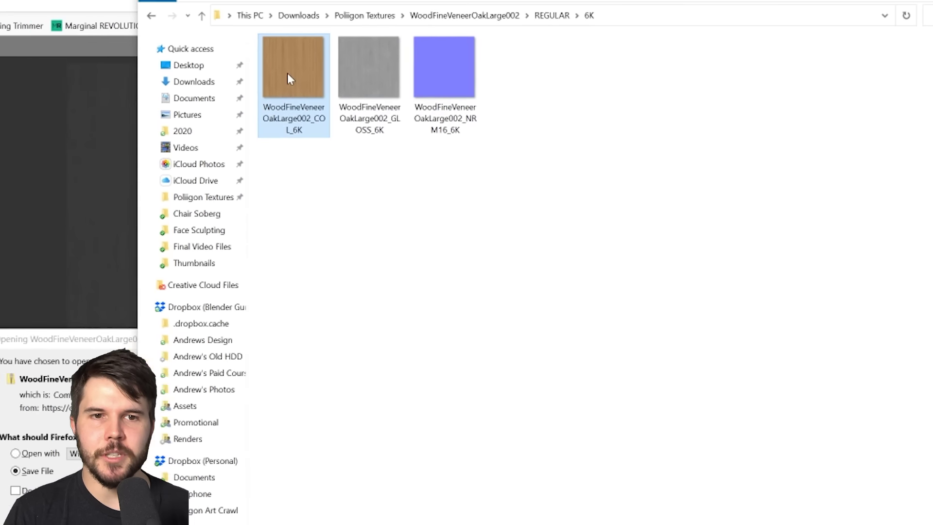
Step: Examine the oak veneer's 6K colour, gloss and normal maps, viewing the WoodFineVeneerOakLarge002_COL_6K image at full size
{"action": "double_click", "coordinate": [275, 79]}
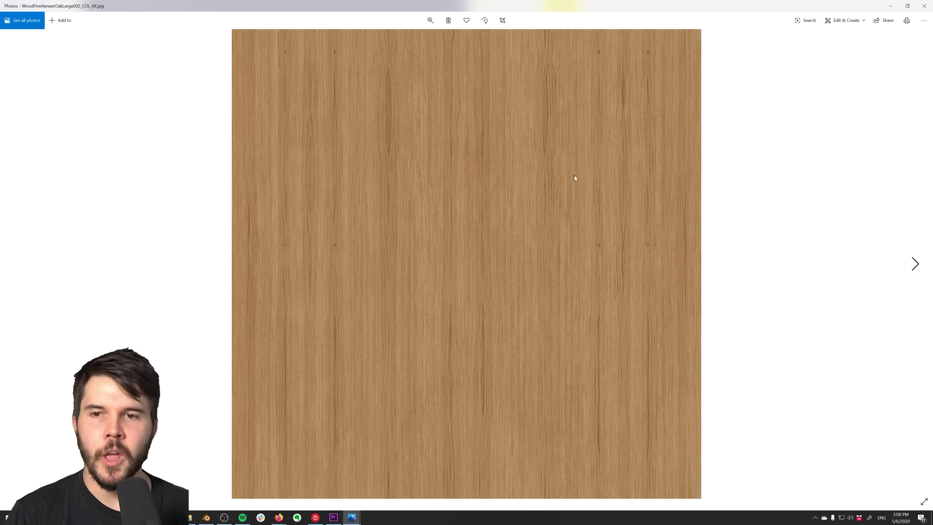
{"action": "left_click", "coordinate": [886, 4]}
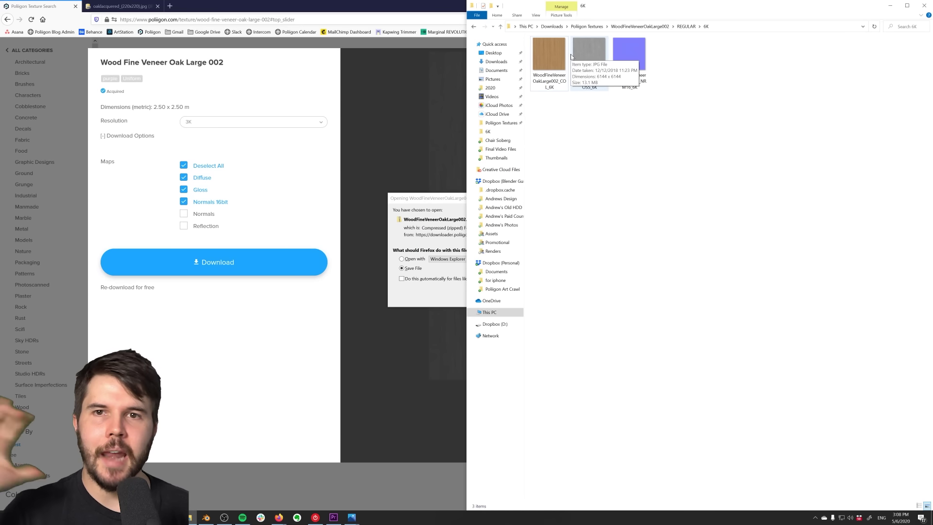
{"action": "left_click_drag", "start_coordinate": [666, 80], "coordinate": [582, 49]}
{"action": "left_click", "coordinate": [694, 90]}
{"action": "left_click_drag", "start_coordinate": [695, 92], "coordinate": [591, 49]}
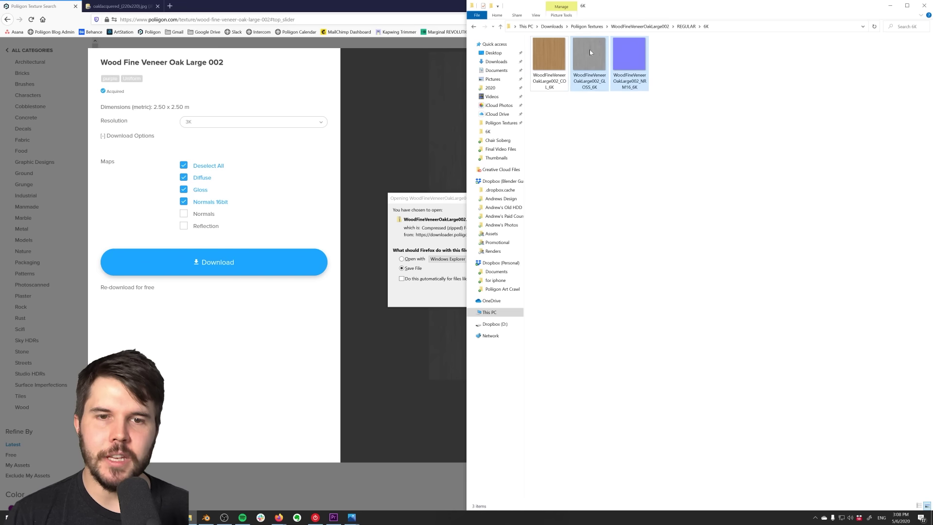
{"action": "left_click", "coordinate": [552, 60]}
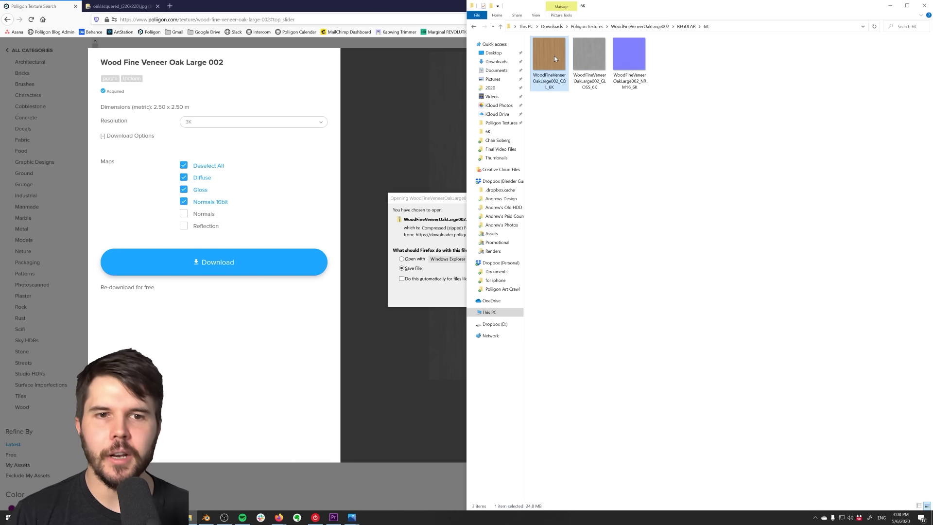
{"action": "double_click", "coordinate": [554, 57]}
{"action": "left_click", "coordinate": [926, 5]}
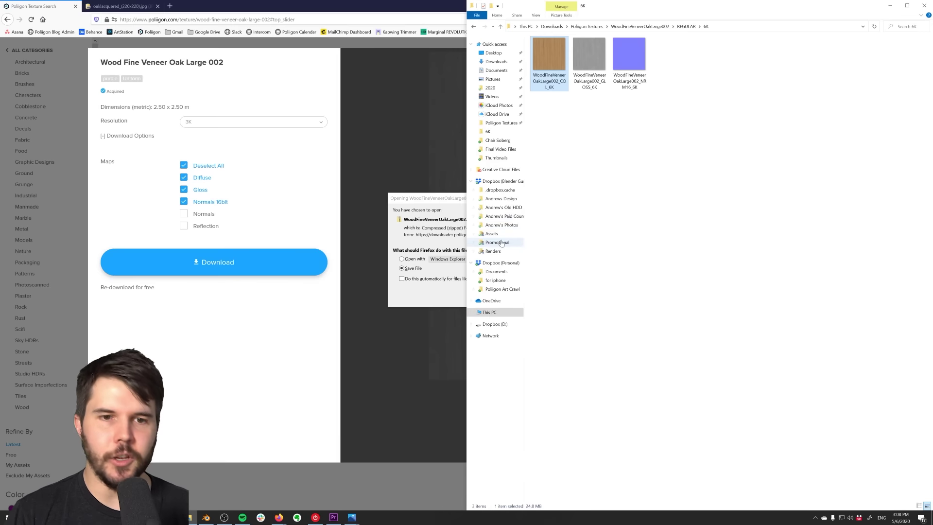
Step: Switch to Blender, select the chair frame, and unlink the Untitled test image from the chair material's Base Color
{"action": "key", "text": "alt+Tab"}
{"action": "scroll", "coordinate": [517, 314], "scroll_direction": "down", "scroll_amount": 3}
{"action": "middle_click_drag", "start_coordinate": [517, 314], "coordinate": [559, 316]}
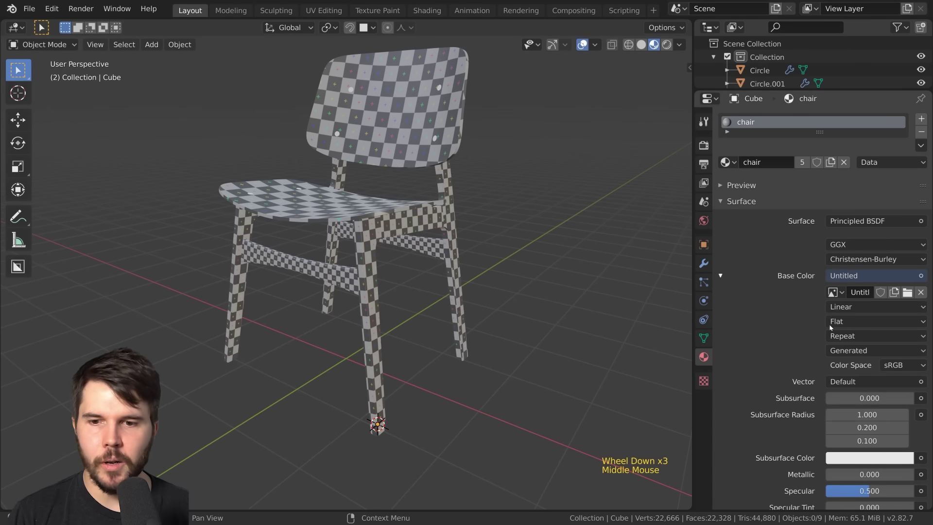
{"action": "left_click", "coordinate": [841, 291]}
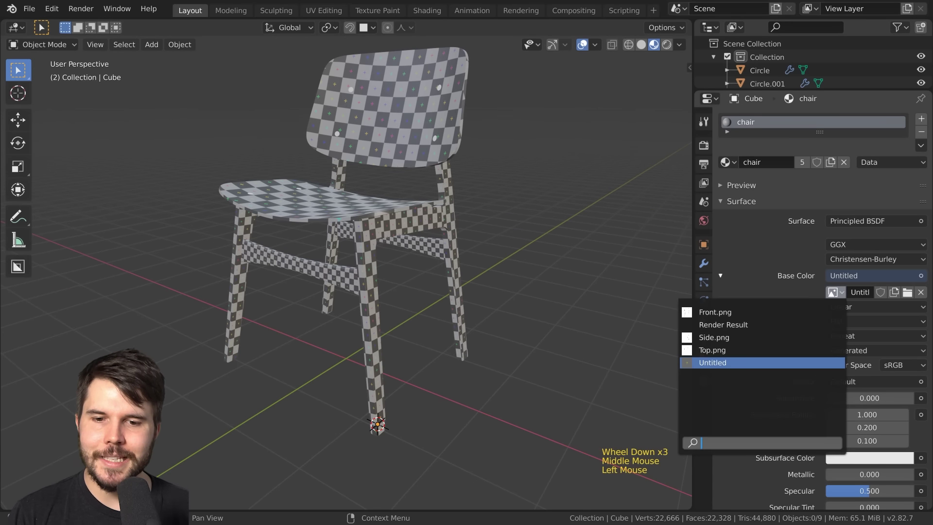
{"action": "left_click", "coordinate": [703, 357]}
{"action": "left_click", "coordinate": [455, 213]}
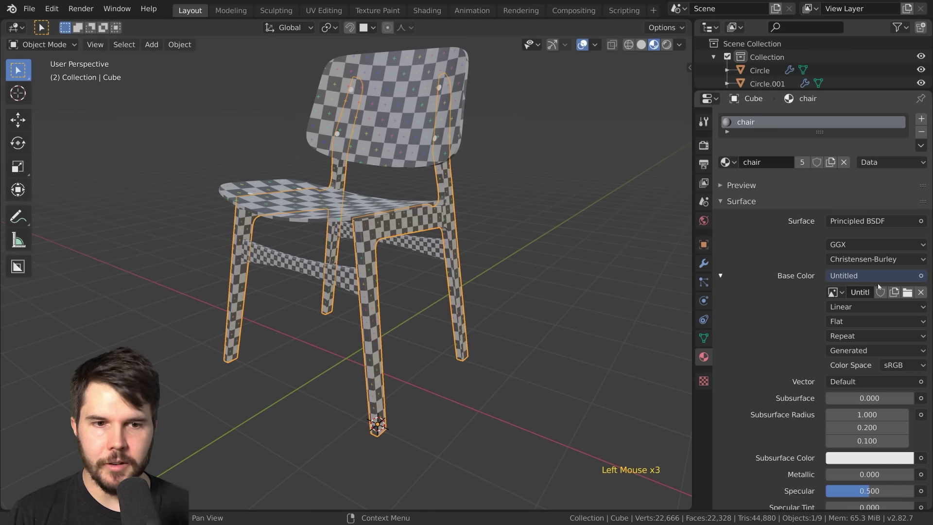
{"action": "left_click", "coordinate": [835, 292]}
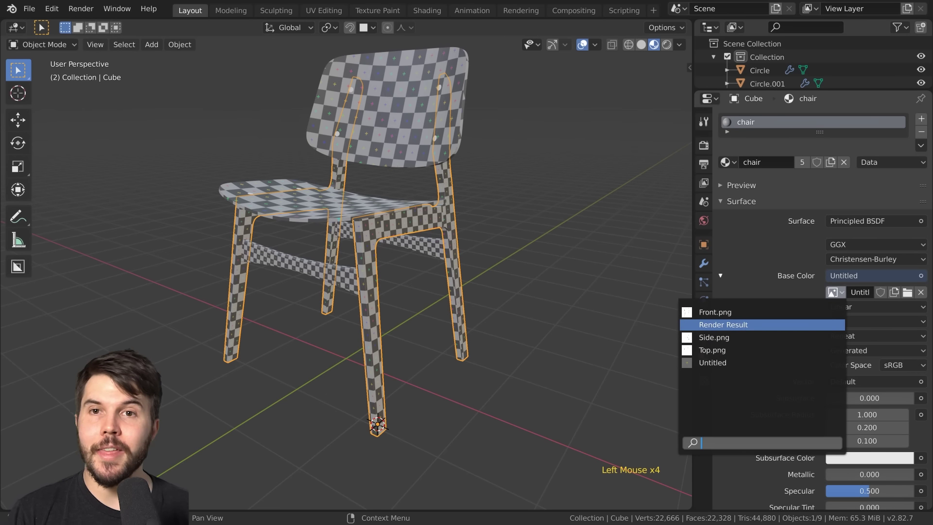
{"action": "left_click", "coordinate": [921, 292]}
Step: Load WoodFineVeneerOakLarge002_COL_6K.jpg from the 6K folder as the chair material's Base Color image
{"action": "left_click", "coordinate": [920, 293]}
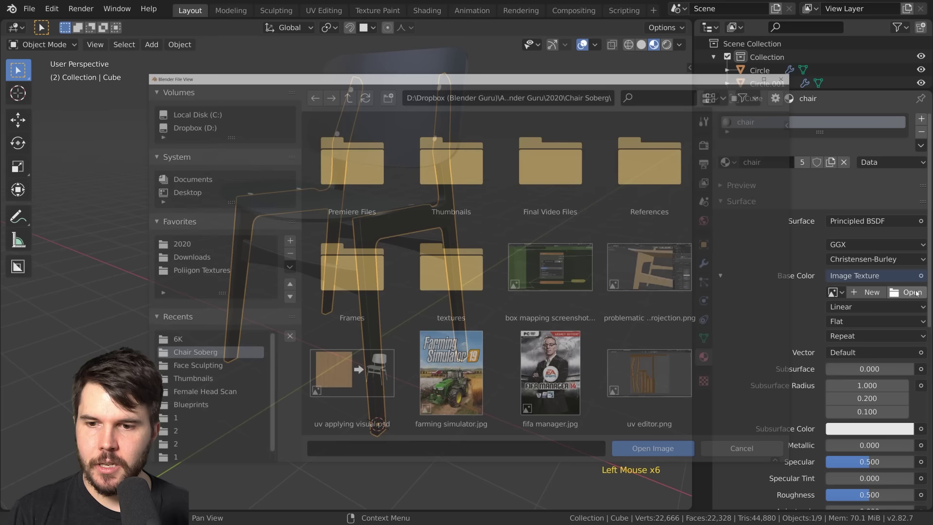
{"action": "left_click", "coordinate": [172, 340]}
{"action": "left_click", "coordinate": [459, 154]}
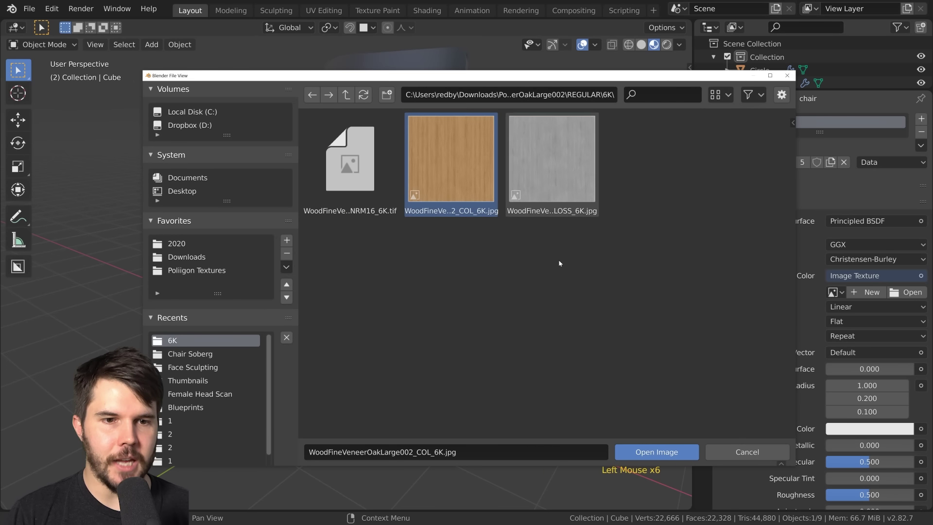
{"action": "left_click", "coordinate": [654, 449]}
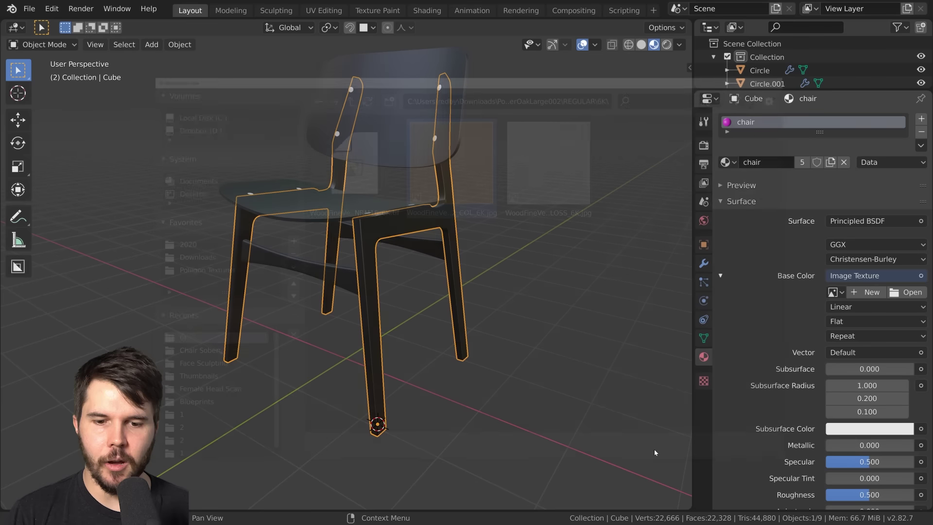
Step: Examine the oak texture on the chair's legs, rails, seat and backrest, checking grain direction from several angles
{"action": "middle_click_drag", "start_coordinate": [497, 285], "coordinate": [402, 258]}
{"action": "scroll", "coordinate": [489, 281], "scroll_direction": "up", "scroll_amount": 2}
{"action": "key", "text": "alt+a"}
{"action": "scroll", "coordinate": [458, 300], "scroll_direction": "up", "scroll_amount": 2}
{"action": "scroll", "coordinate": [414, 270], "scroll_direction": "up", "scroll_amount": 2}
{"action": "middle_click_drag", "start_coordinate": [329, 277], "coordinate": [396, 211]}
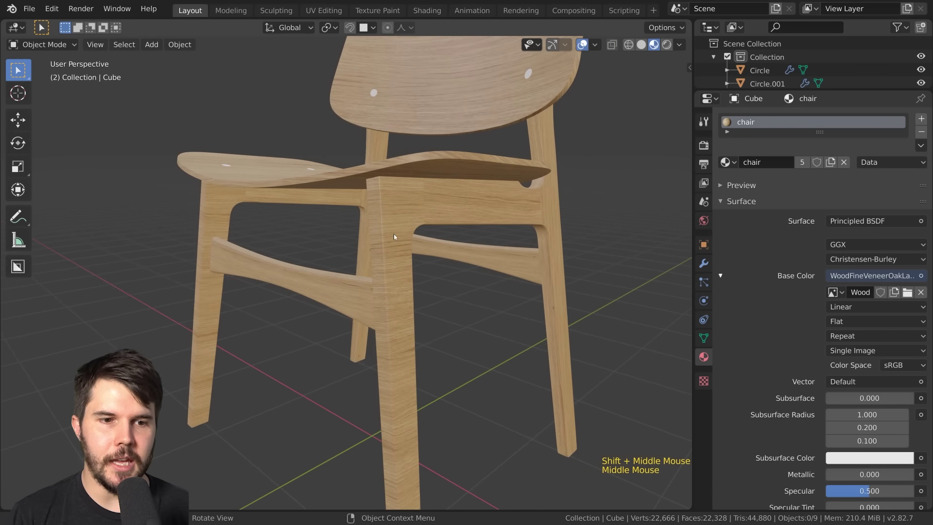
{"action": "middle_click_drag", "start_coordinate": [392, 277], "coordinate": [414, 277]}
{"action": "scroll", "coordinate": [413, 277], "scroll_direction": "down", "scroll_amount": 1}
{"action": "middle_click_drag", "start_coordinate": [413, 277], "coordinate": [475, 176], "text": "shift"}
{"action": "scroll", "coordinate": [421, 272], "scroll_direction": "up", "scroll_amount": 1, "text": "shift"}
{"action": "scroll", "coordinate": [474, 176], "scroll_direction": "down", "scroll_amount": 1}
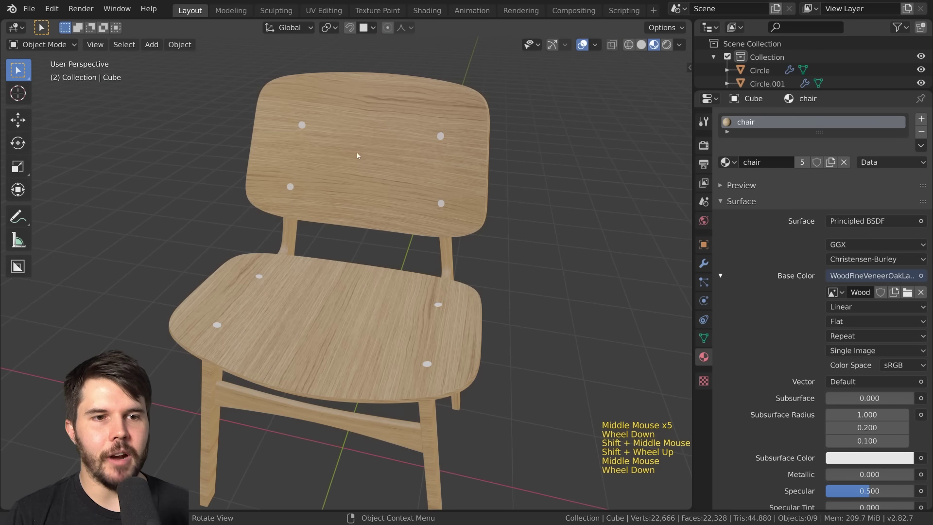
{"action": "middle_click_drag", "start_coordinate": [357, 154], "coordinate": [365, 163]}
Step: Switch to the UV Editing workspace, show the 3D view in Material Preview shading, and clear the frame's mesh selection
{"action": "left_click", "coordinate": [324, 10]}
{"action": "middle_click_drag", "start_coordinate": [548, 168], "coordinate": [647, 209]}
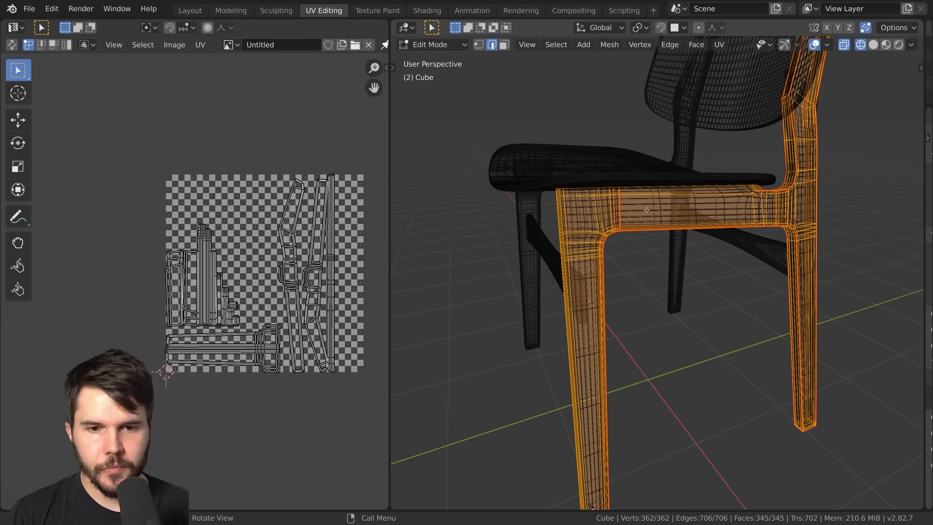
{"action": "left_click", "coordinate": [888, 45]}
{"action": "middle_click_drag", "start_coordinate": [773, 160], "coordinate": [759, 146]}
{"action": "scroll", "coordinate": [758, 145], "scroll_direction": "up", "scroll_amount": 2}
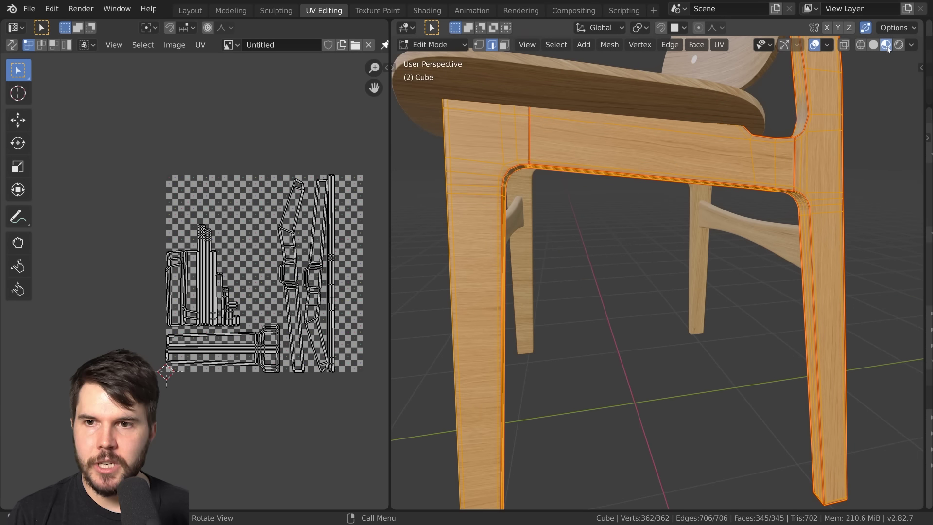
{"action": "middle_click_drag", "start_coordinate": [639, 211], "coordinate": [676, 219]}
{"action": "key", "text": "alt+a"}
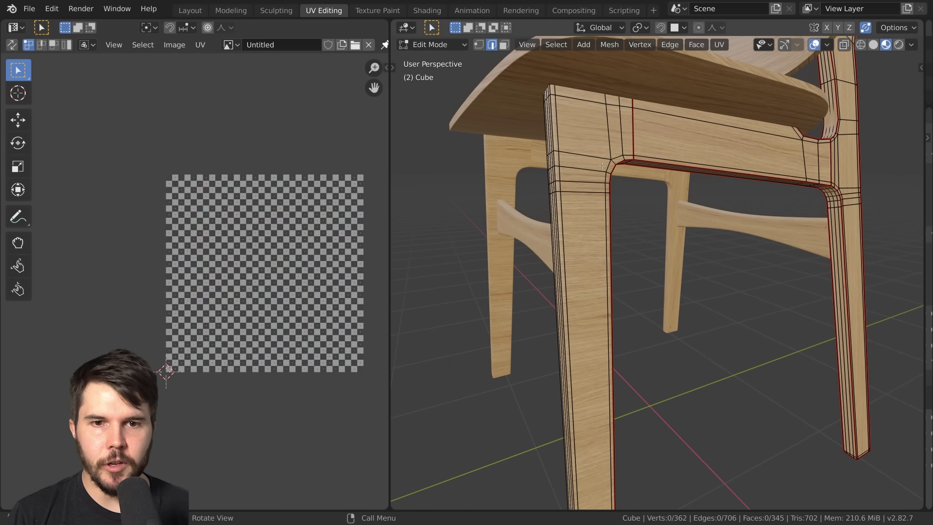
Step: Examine the front leg's grain direction and compare the fully selected chair frame with its UV islands
{"action": "scroll", "coordinate": [602, 166], "scroll_direction": "up", "scroll_amount": 3}
{"action": "middle_click_drag", "start_coordinate": [532, 151], "coordinate": [569, 137]}
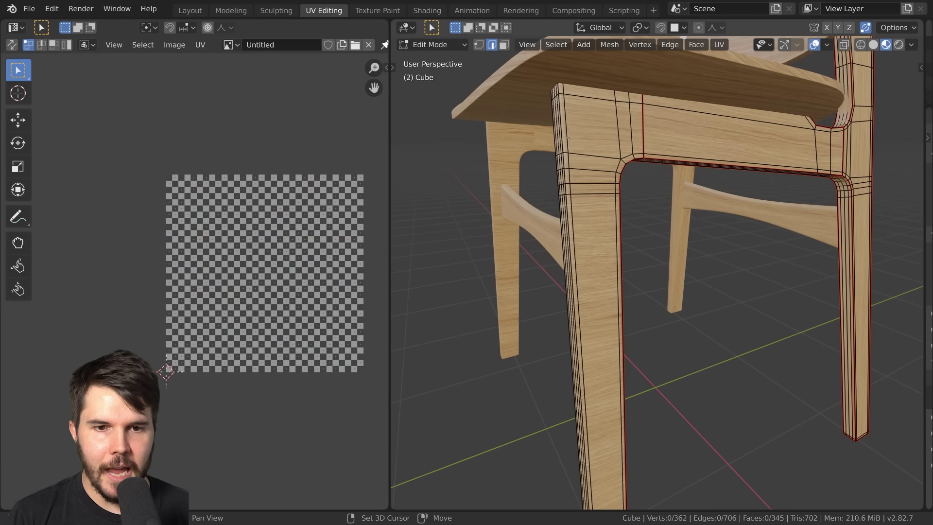
{"action": "middle_click_drag", "start_coordinate": [606, 235], "coordinate": [591, 203]}
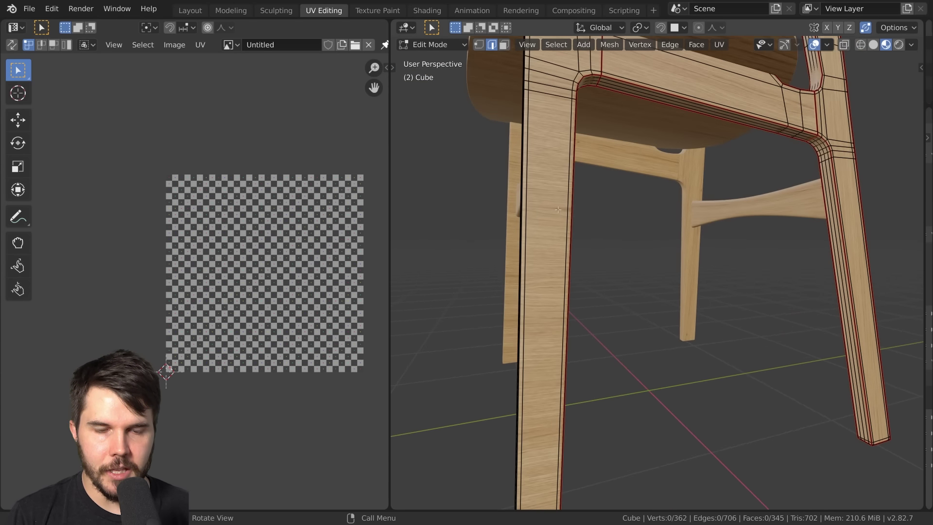
{"action": "middle_click_drag", "start_coordinate": [579, 152], "coordinate": [586, 176]}
{"action": "key", "text": "a"}
{"action": "scroll", "coordinate": [656, 144], "scroll_direction": "down", "scroll_amount": 5}
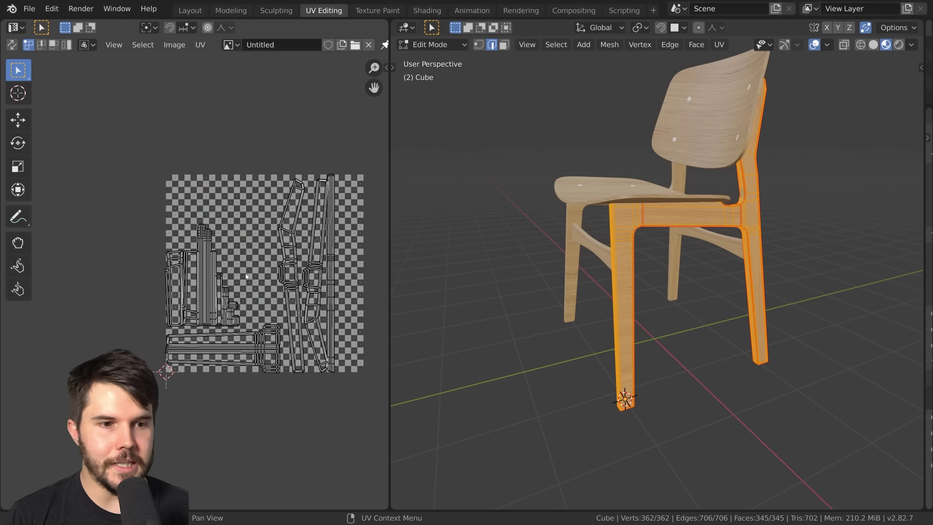
{"action": "scroll", "coordinate": [341, 239], "scroll_direction": "up", "scroll_amount": 1}
{"action": "middle_click_drag", "start_coordinate": [341, 237], "coordinate": [296, 205], "text": "shift"}
{"action": "scroll", "coordinate": [296, 205], "scroll_direction": "up", "scroll_amount": 2}
{"action": "scroll", "coordinate": [227, 271], "scroll_direction": "down", "scroll_amount": 1}
{"action": "middle_click_drag", "start_coordinate": [283, 241], "coordinate": [232, 276], "text": "shift"}
{"action": "middle_click_drag", "start_coordinate": [281, 252], "coordinate": [284, 246]}
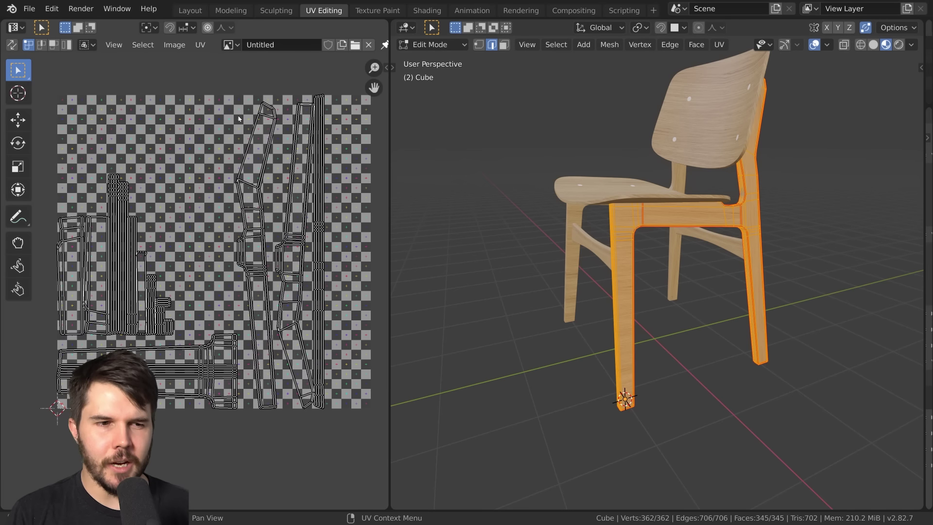
{"action": "middle_click_drag", "start_coordinate": [690, 214], "coordinate": [733, 215]}
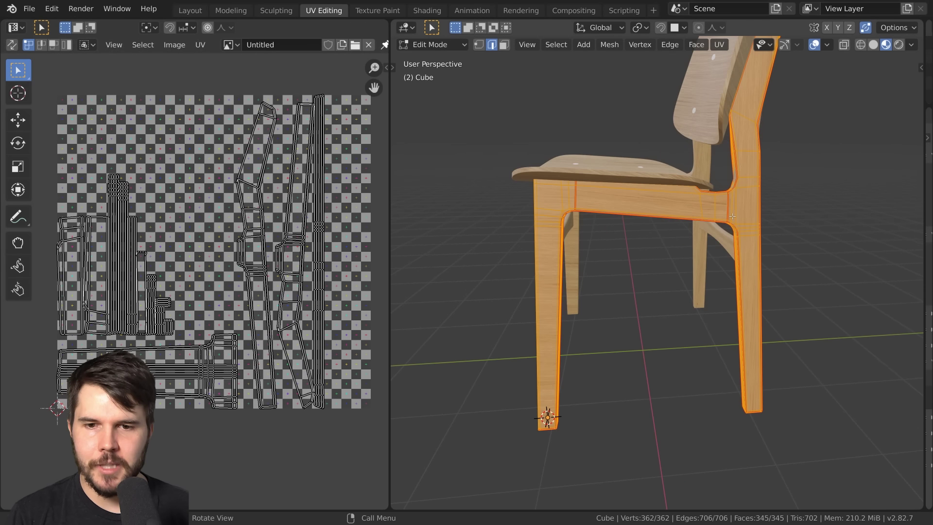
{"action": "middle_click_drag", "start_coordinate": [551, 292], "coordinate": [556, 180]}
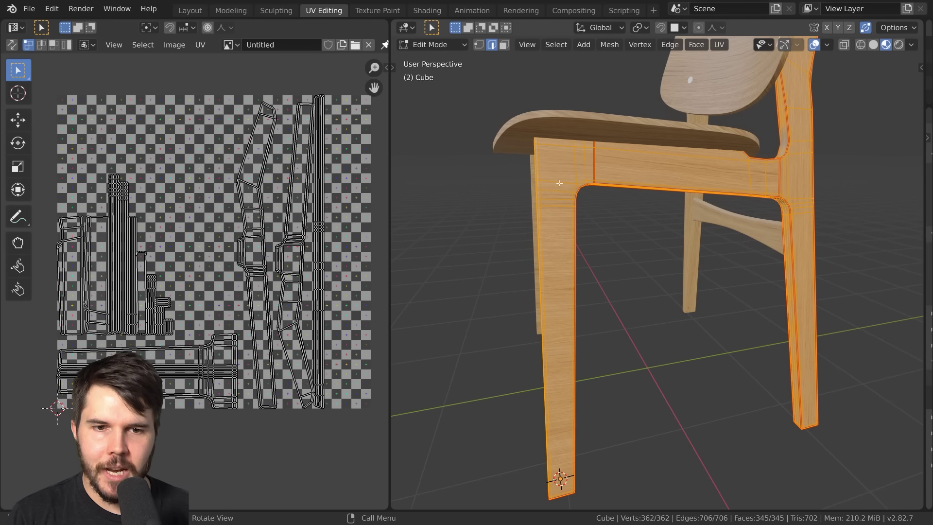
Step: Select the two long UV islands of the chair frame, and clear the mesh selection
{"action": "left_click", "coordinate": [547, 188]}
{"action": "key", "text": "a"}
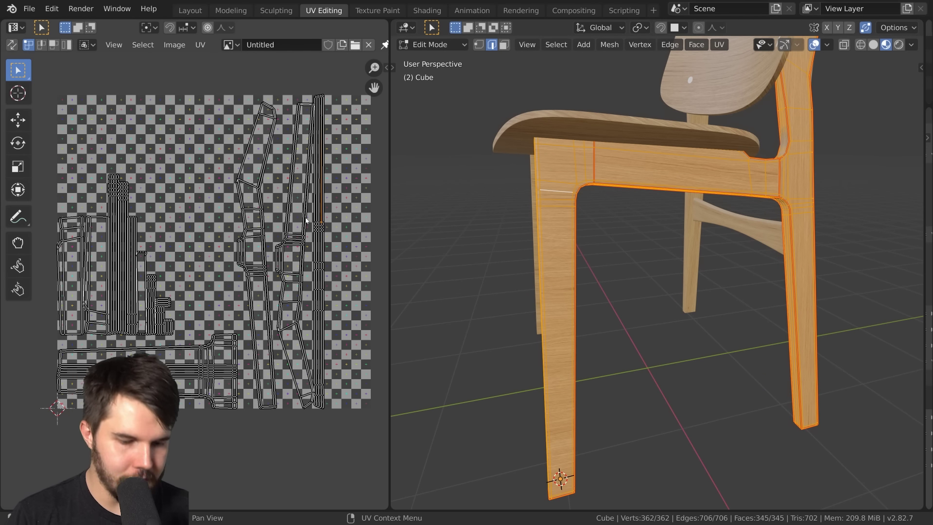
{"action": "key", "text": "l"}
{"action": "key", "text": "l"}
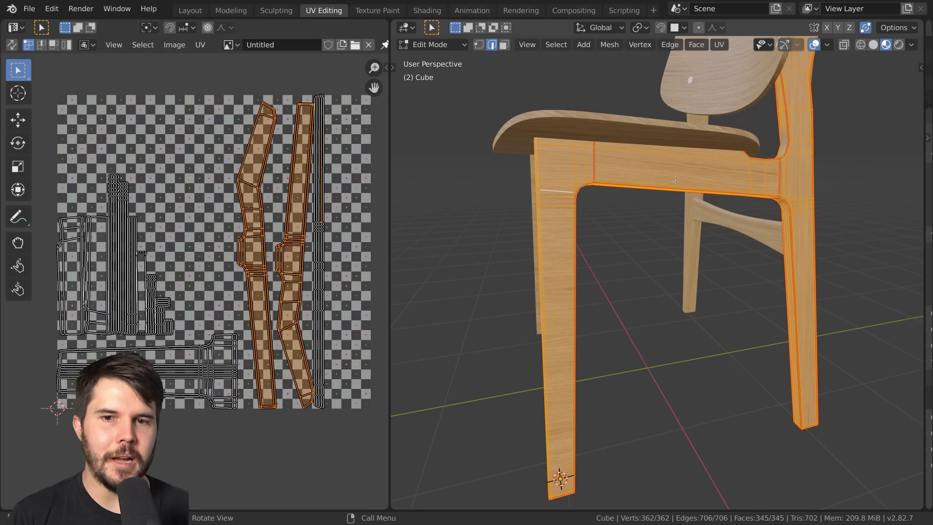
{"action": "left_click", "coordinate": [747, 178]}
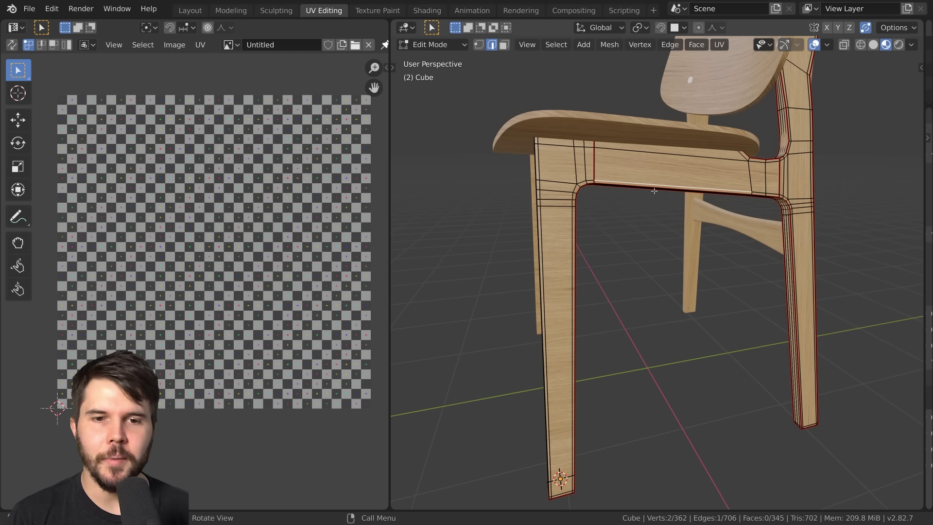
{"action": "key", "text": "a"}
{"action": "key", "text": "alt+a"}
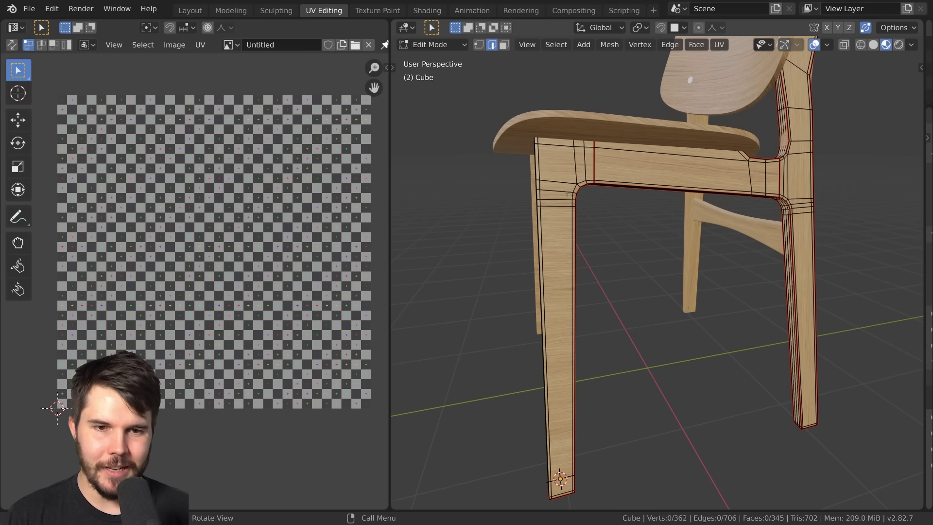
Step: Select only the front leg section of the frame by linked selection delimited by Seam
{"action": "key", "text": "l"}
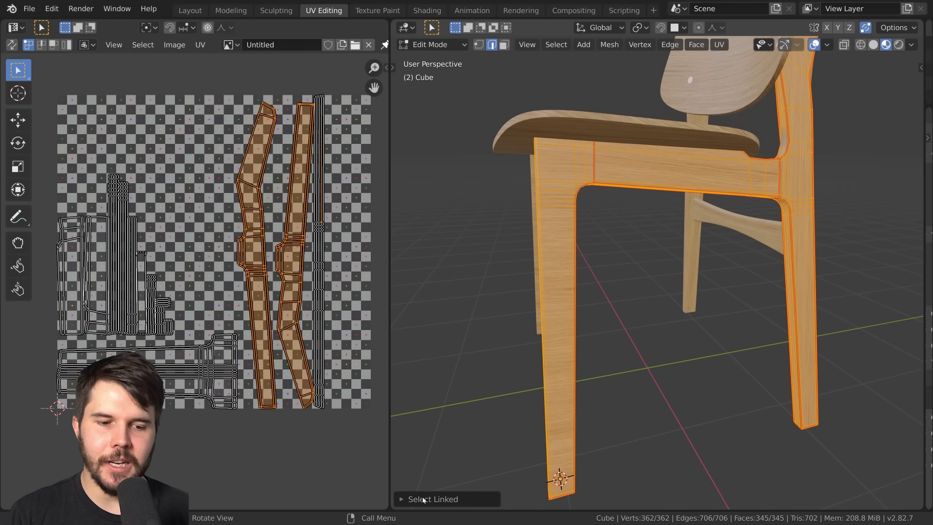
{"action": "left_click", "coordinate": [407, 499]}
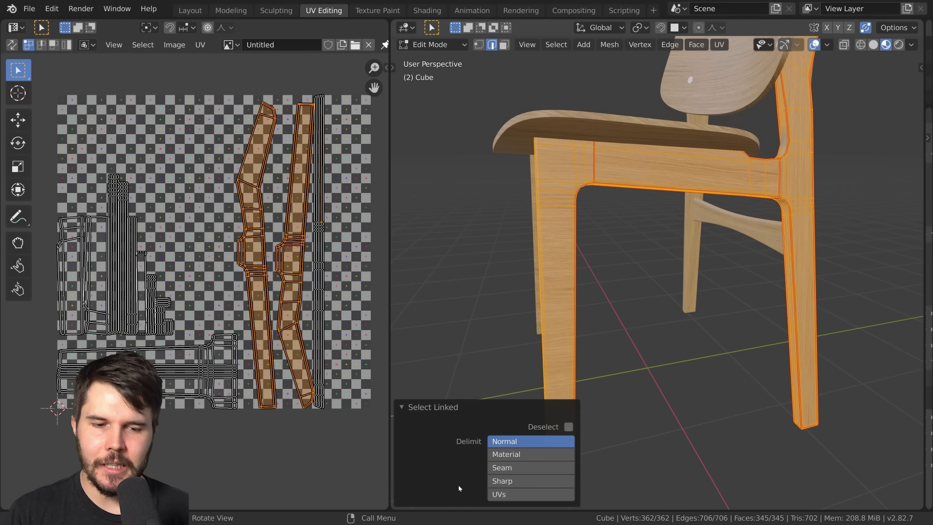
{"action": "left_click", "coordinate": [516, 468]}
{"action": "middle_click_drag", "start_coordinate": [708, 237], "coordinate": [687, 194]}
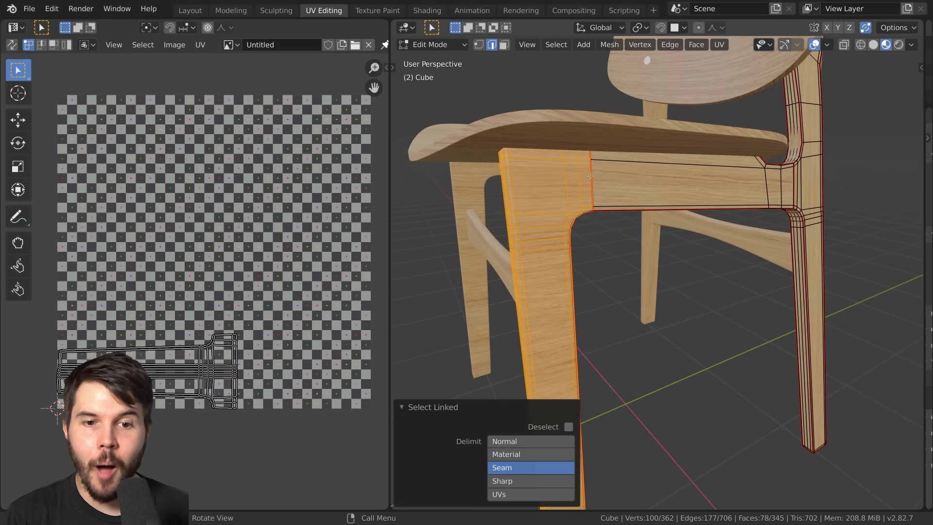
Step: Rotate the front leg's UV island so the wood grain runs along the leg, reposition it, and leave Edit Mode
{"action": "scroll", "coordinate": [167, 322], "scroll_direction": "up", "scroll_amount": 1}
{"action": "middle_click_drag", "start_coordinate": [167, 321], "coordinate": [224, 305]}
{"action": "key", "text": "a"}
{"action": "scroll", "coordinate": [194, 285], "scroll_direction": "down", "scroll_amount": 2}
{"action": "scroll", "coordinate": [246, 280], "scroll_direction": "down", "scroll_amount": 1}
{"action": "scroll", "coordinate": [224, 305], "scroll_direction": "up", "scroll_amount": 1}
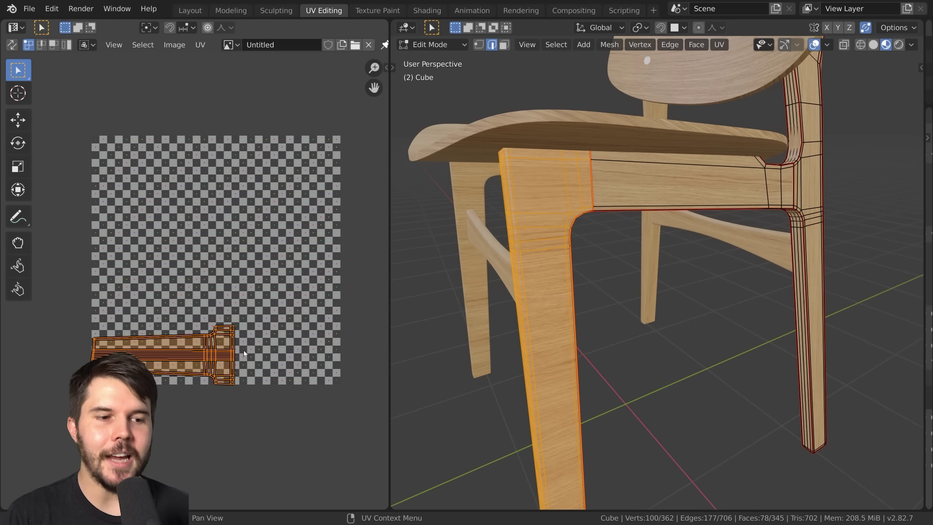
{"action": "key", "text": "r"}
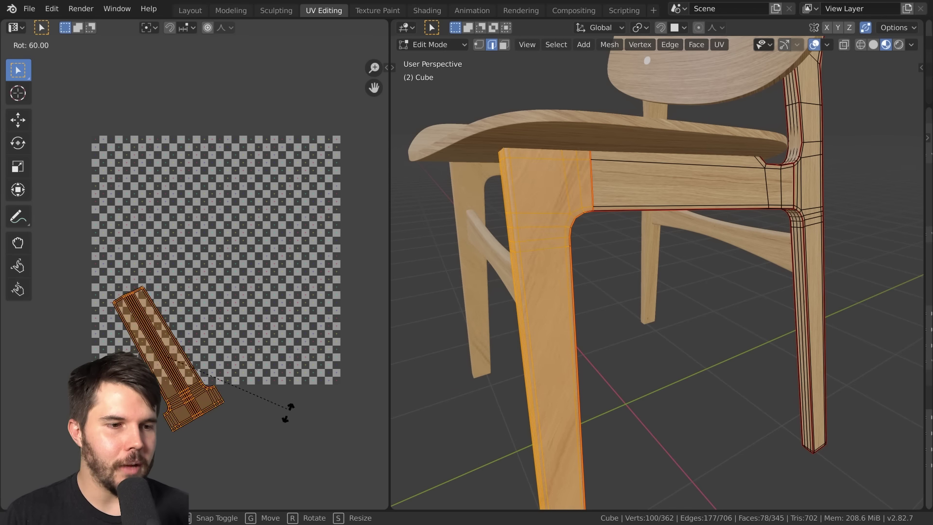
{"action": "left_click", "coordinate": [246, 460]}
{"action": "key", "text": "g"}
{"action": "left_click", "coordinate": [292, 412]}
{"action": "key", "text": "Tab"}
Step: Open the chair's backrest mesh for editing and select all of it to display its UV islands
{"action": "middle_click_drag", "start_coordinate": [571, 300], "coordinate": [729, 309]}
{"action": "scroll", "coordinate": [606, 262], "scroll_direction": "down", "scroll_amount": 1}
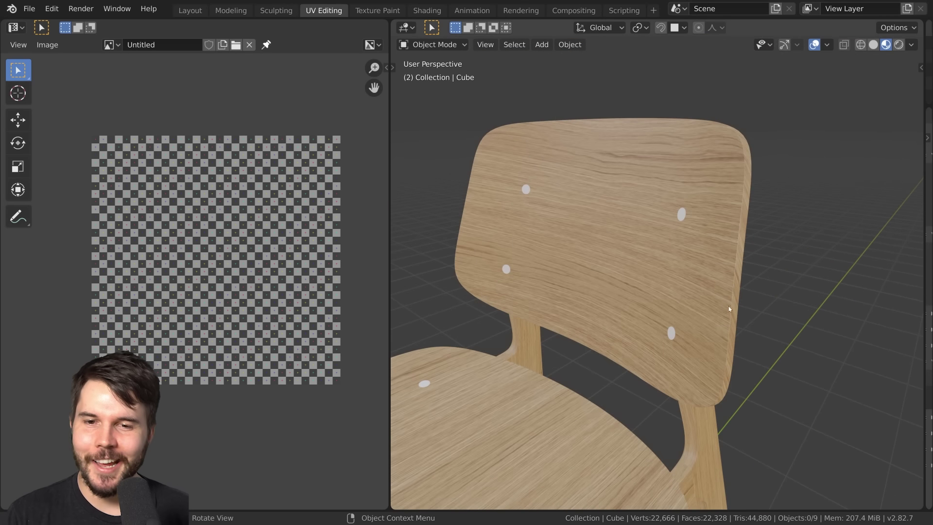
{"action": "left_click", "coordinate": [714, 259]}
{"action": "middle_click_drag", "start_coordinate": [694, 272], "coordinate": [689, 304], "text": "shift"}
{"action": "key", "text": "Tab"}
{"action": "key", "text": "alt+a"}
{"action": "scroll", "coordinate": [694, 297], "scroll_direction": "down", "scroll_amount": 3}
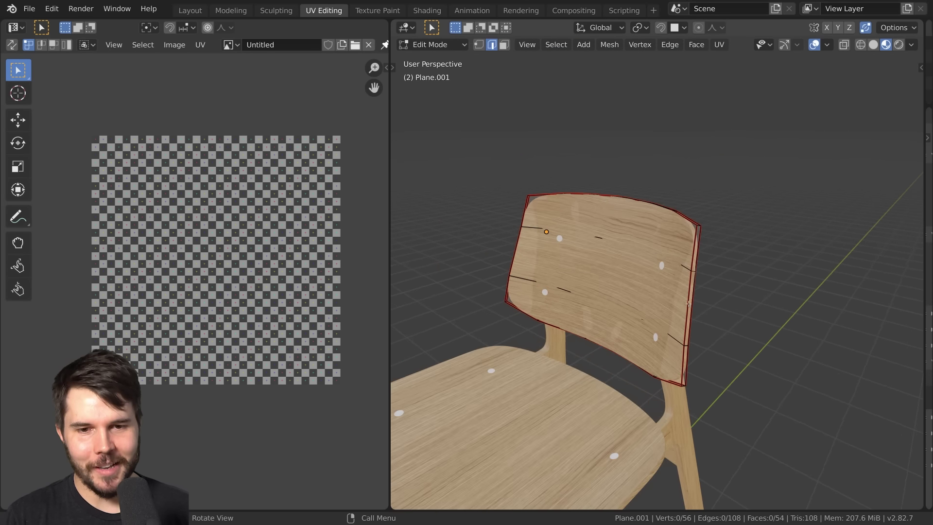
{"action": "middle_click_drag", "start_coordinate": [678, 272], "coordinate": [688, 261]}
{"action": "scroll", "coordinate": [688, 261], "scroll_direction": "up", "scroll_amount": 3}
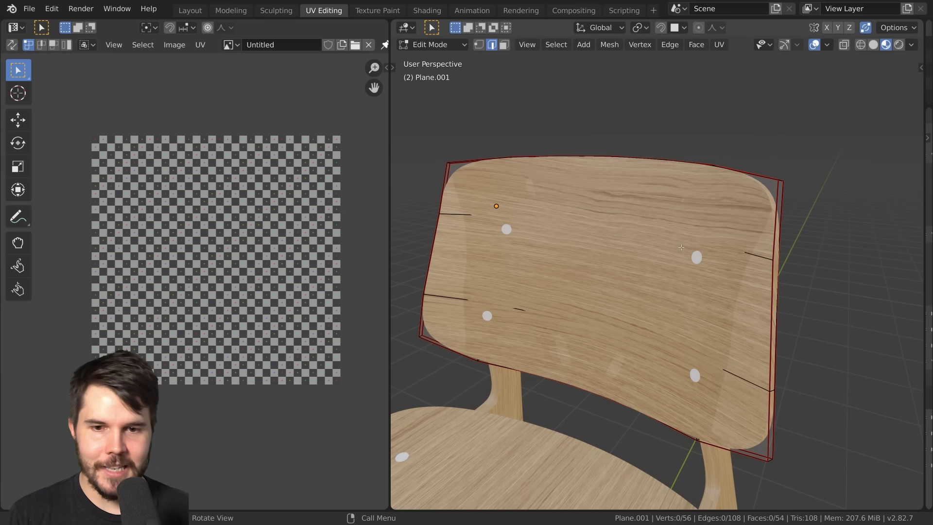
{"action": "key", "text": "a"}
{"action": "scroll", "coordinate": [282, 327], "scroll_direction": "up", "scroll_amount": 2}
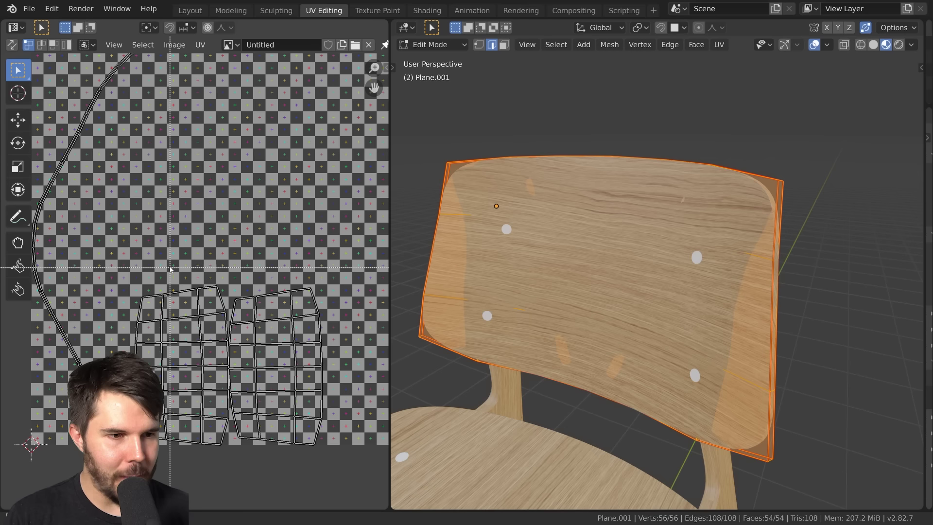
Step: Select both large UV islands of the backrest by linked selection, leaving the thin edge strip unselected
{"action": "left_click_drag", "start_coordinate": [171, 270], "coordinate": [320, 396]}
{"action": "scroll", "coordinate": [259, 378], "scroll_direction": "down", "scroll_amount": 2}
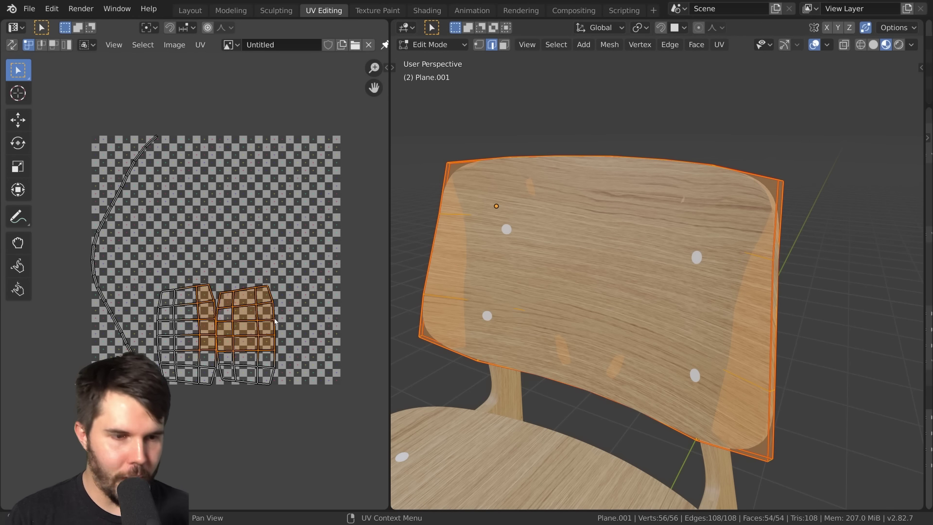
{"action": "key", "text": "ctrl+l"}
{"action": "left_click", "coordinate": [202, 298]}
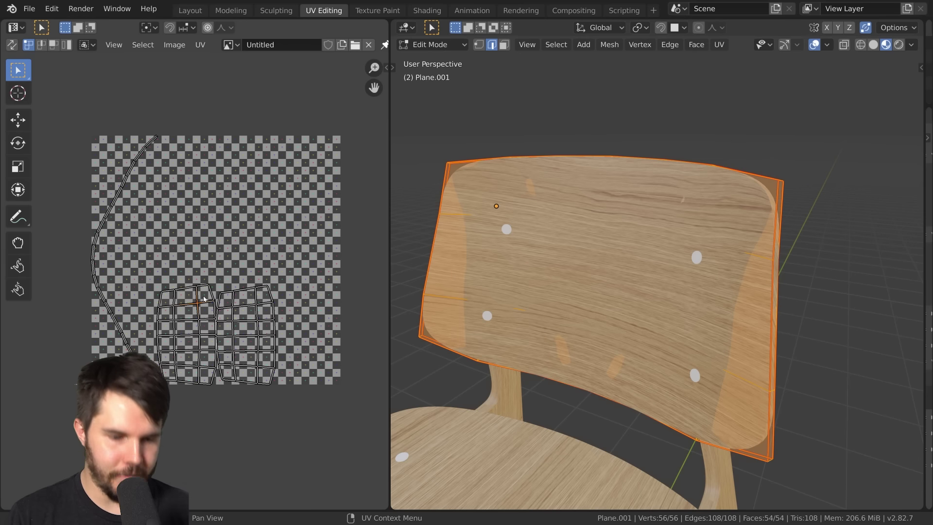
{"action": "key", "text": "ctrl+l"}
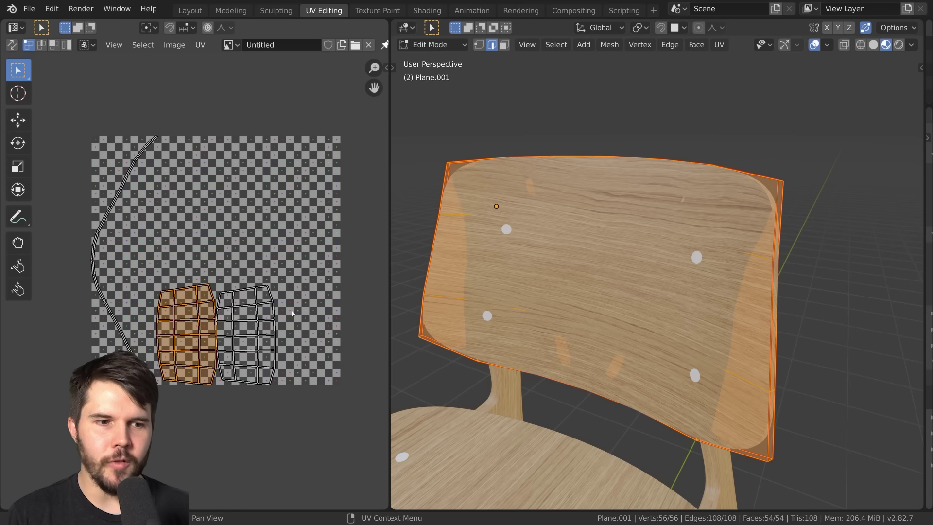
{"action": "key", "text": "alt+a"}
{"action": "left_click_drag", "start_coordinate": [187, 276], "coordinate": [244, 329]}
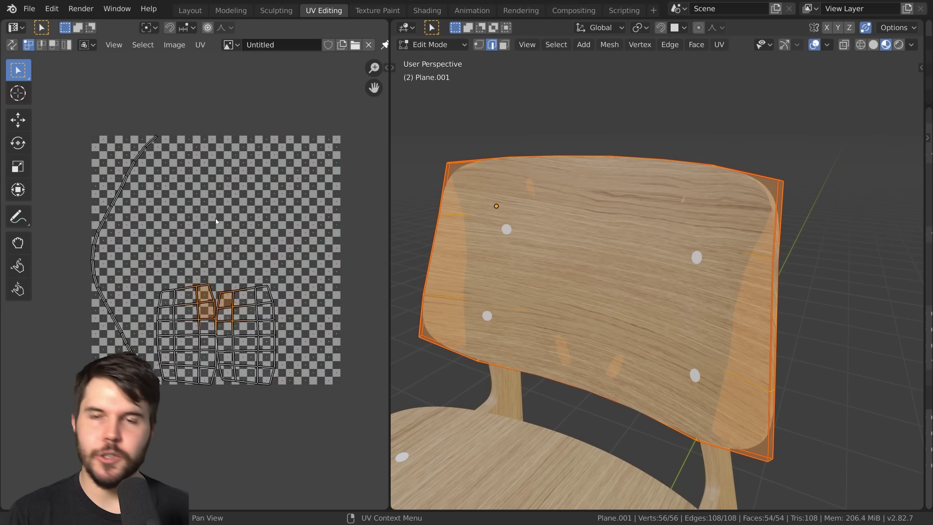
{"action": "key", "text": "ctrl+l"}
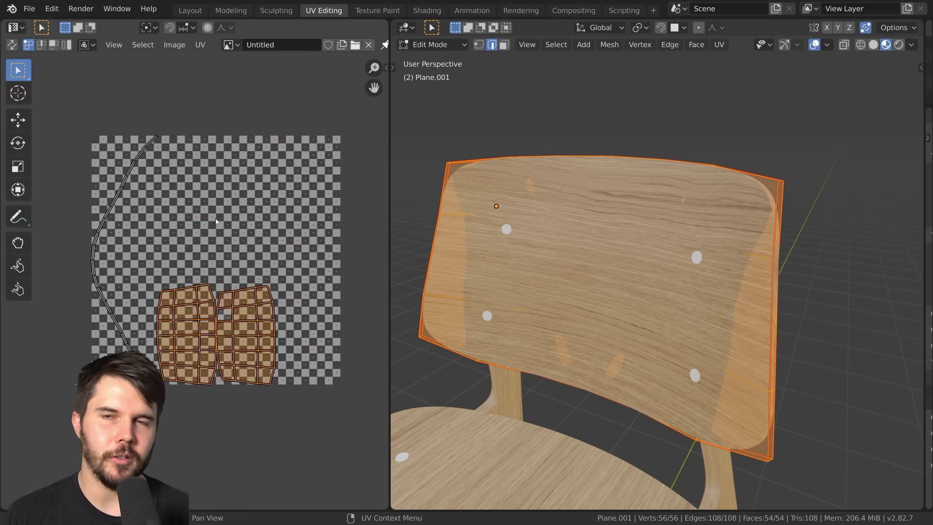
Step: Rotate the backrest's two large UV islands 90 degrees and move them up within the UV space
{"action": "scroll", "coordinate": [721, 294], "scroll_direction": "down", "scroll_amount": 3}
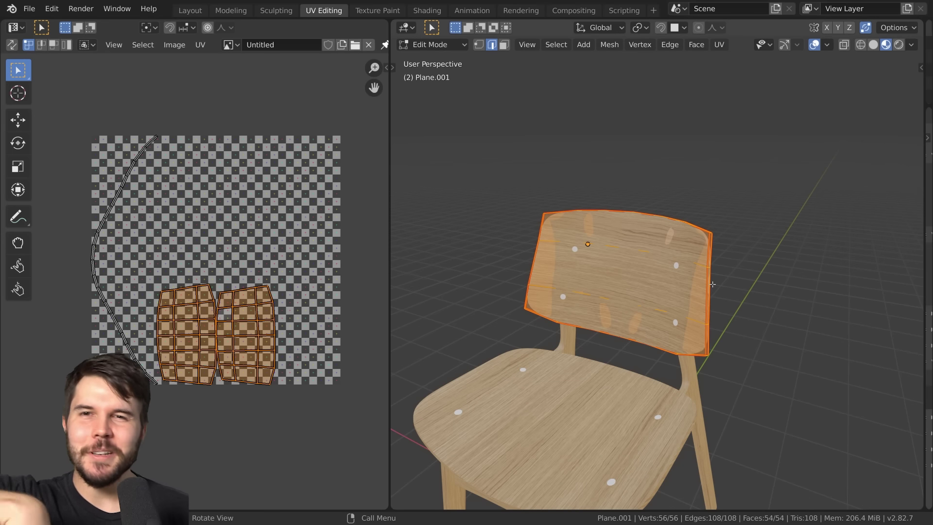
{"action": "scroll", "coordinate": [219, 272], "scroll_direction": "up", "scroll_amount": 2}
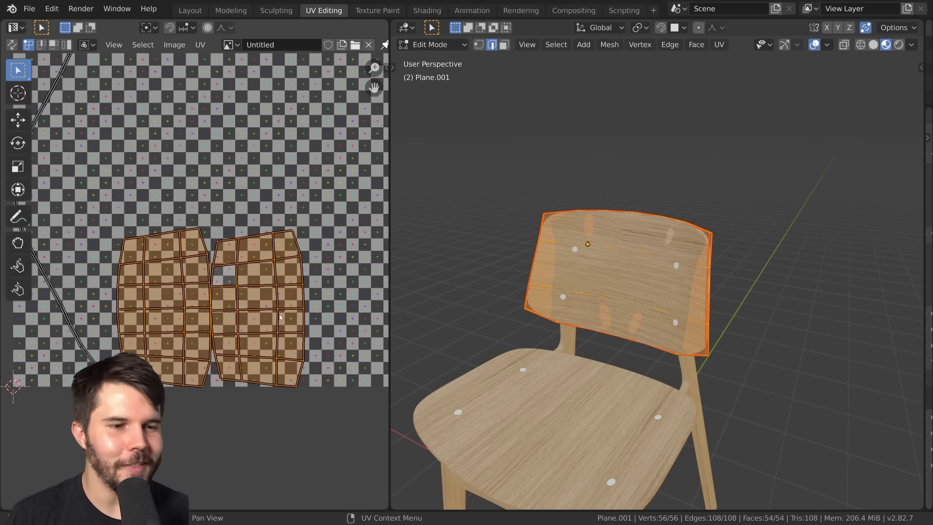
{"action": "key", "text": "r"}
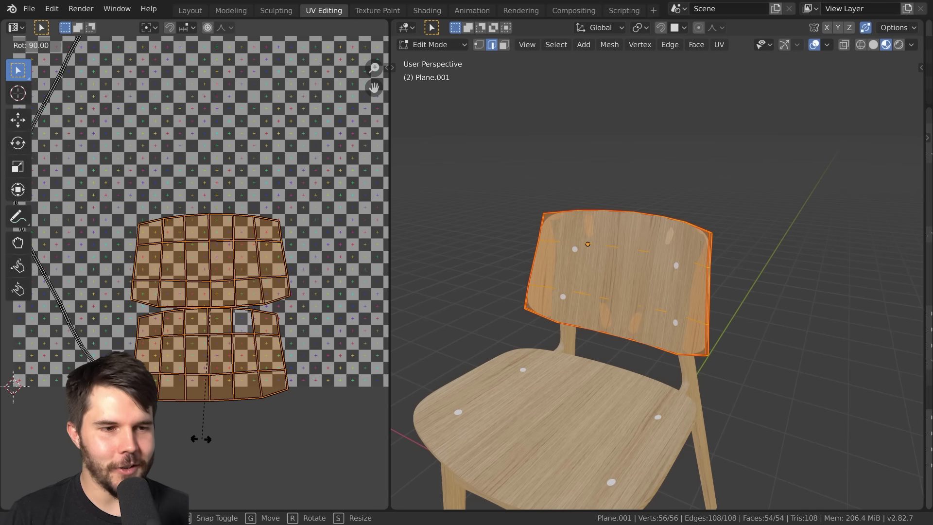
{"action": "left_click", "coordinate": [206, 436]}
{"action": "key", "text": "g"}
{"action": "left_click", "coordinate": [214, 316]}
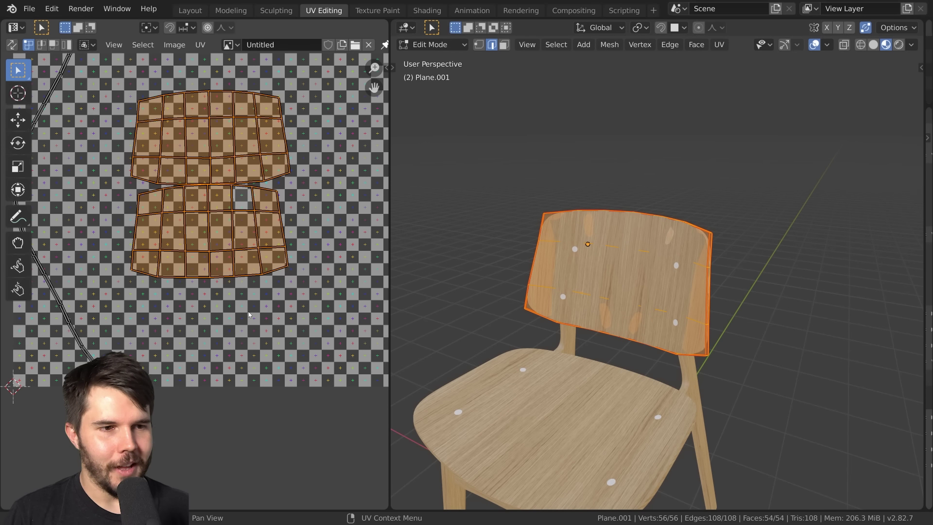
Step: Show the oak veneer image (WoodFineVeneerOa..) behind the backrest's UVs in place of the Untitled checker image, and leave Edit Mode
{"action": "scroll", "coordinate": [189, 204], "scroll_direction": "down", "scroll_amount": 1}
{"action": "key", "text": "Tab"}
{"action": "key", "text": "Tab"}
{"action": "scroll", "coordinate": [173, 74], "scroll_direction": "up", "scroll_amount": 1}
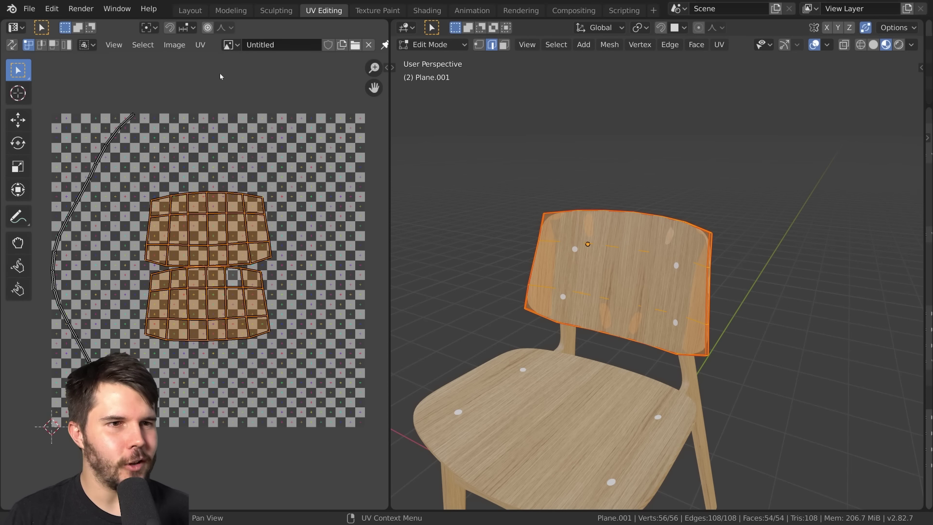
{"action": "left_click", "coordinate": [229, 44]}
{"action": "left_click", "coordinate": [272, 128]}
{"action": "scroll", "coordinate": [273, 275], "scroll_direction": "down", "scroll_amount": 4}
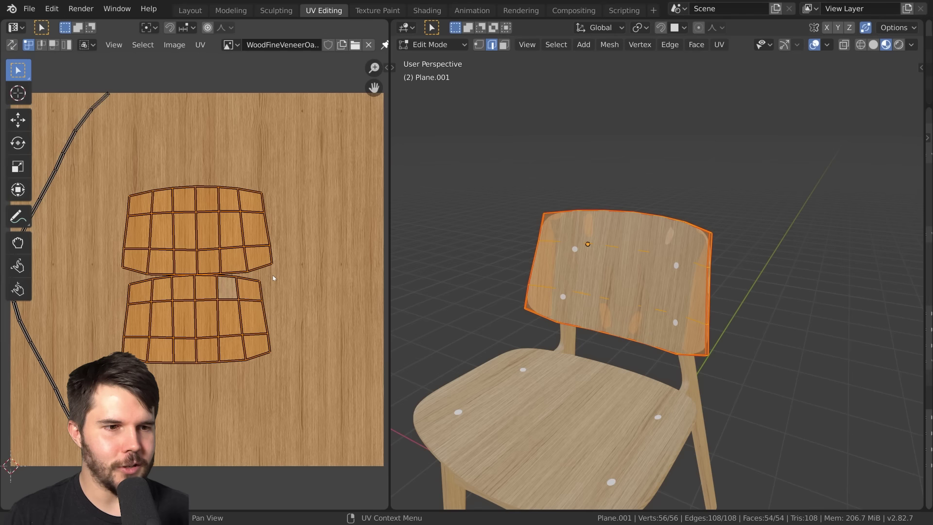
{"action": "key", "text": "Tab"}
Step: Select the chair frame and compare the grain direction of its legs, side rail and backrest with the reference photo
{"action": "scroll", "coordinate": [625, 305], "scroll_direction": "down", "scroll_amount": 3}
{"action": "scroll", "coordinate": [647, 261], "scroll_direction": "up", "scroll_amount": 5}
{"action": "left_click", "coordinate": [628, 321]}
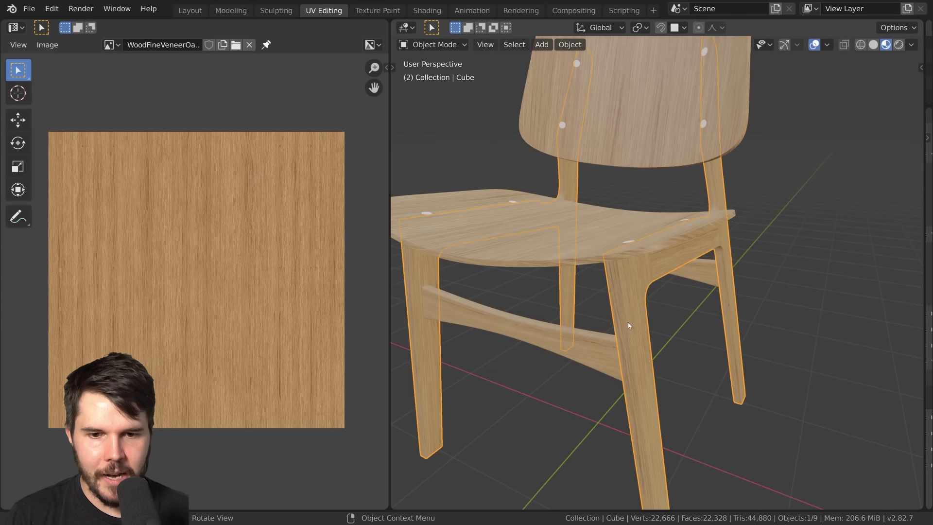
{"action": "middle_click_drag", "start_coordinate": [628, 321], "coordinate": [653, 291]}
{"action": "scroll", "coordinate": [653, 291], "scroll_direction": "up", "scroll_amount": 2}
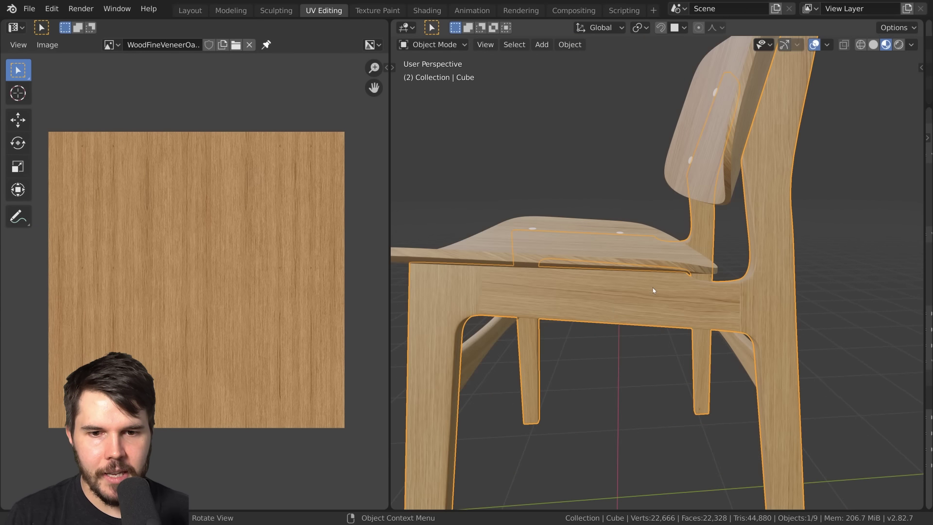
{"action": "key", "text": "alt+Tab"}
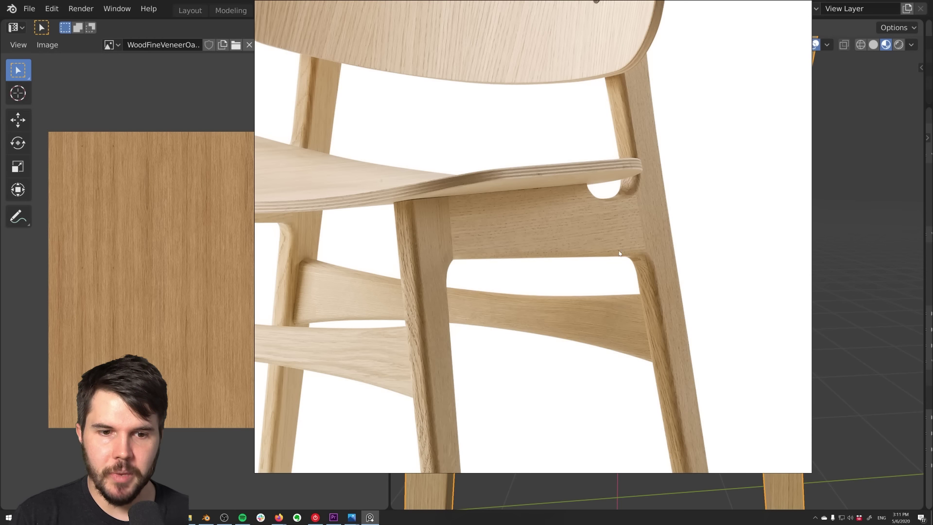
{"action": "scroll", "coordinate": [626, 249], "scroll_direction": "down", "scroll_amount": 2}
{"action": "scroll", "coordinate": [603, 208], "scroll_direction": "down", "scroll_amount": 3}
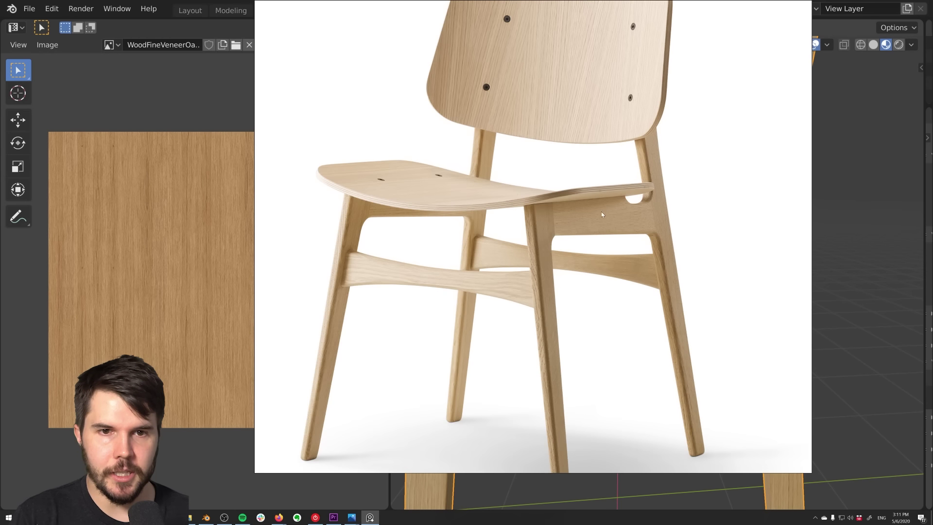
{"action": "scroll", "coordinate": [599, 230], "scroll_direction": "up", "scroll_amount": 2}
{"action": "scroll", "coordinate": [493, 201], "scroll_direction": "up", "scroll_amount": 3}
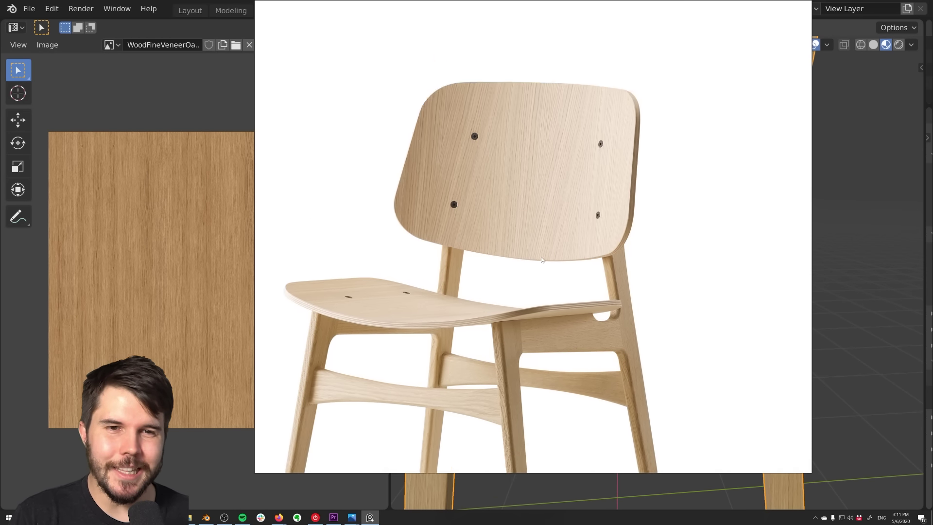
{"action": "scroll", "coordinate": [503, 179], "scroll_direction": "up", "scroll_amount": 1}
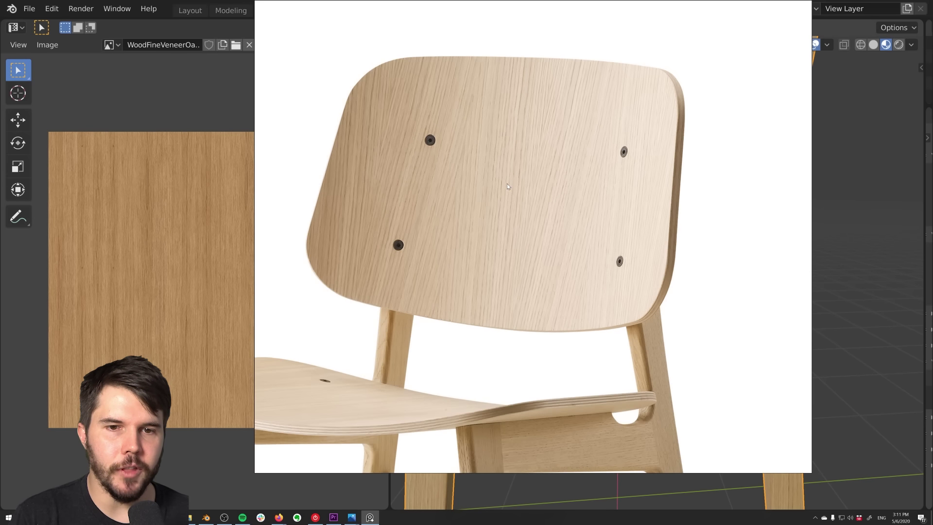
{"action": "scroll", "coordinate": [551, 215], "scroll_direction": "down", "scroll_amount": 1}
{"action": "scroll", "coordinate": [559, 329], "scroll_direction": "down", "scroll_amount": 2}
{"action": "left_click", "coordinate": [877, 273]}
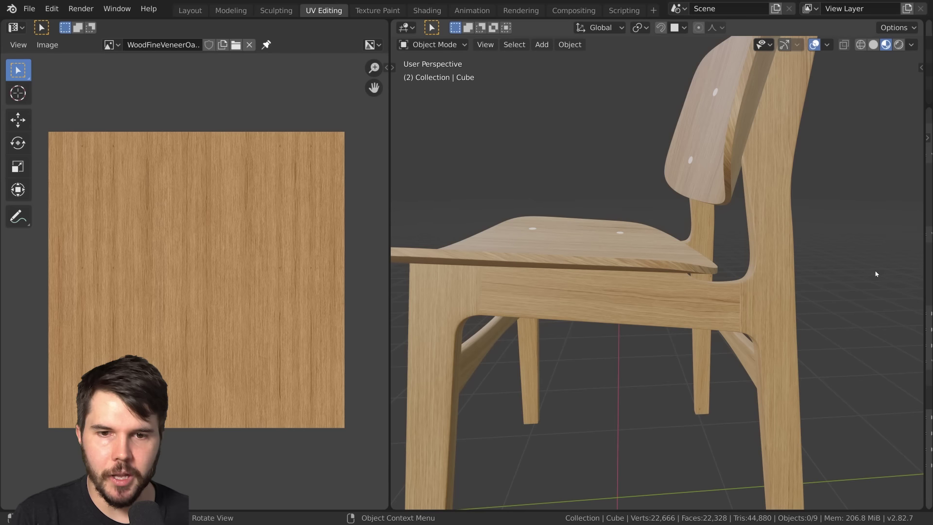
Step: Select the seat and compare the grain on the seat and backrest with a close view of the reference photo
{"action": "middle_click_drag", "start_coordinate": [596, 273], "coordinate": [624, 351]}
{"action": "left_click", "coordinate": [653, 276]}
{"action": "scroll", "coordinate": [707, 330], "scroll_direction": "up", "scroll_amount": 5}
{"action": "left_click", "coordinate": [624, 338]}
{"action": "scroll", "coordinate": [624, 351], "scroll_direction": "up", "scroll_amount": 3}
{"action": "middle_click_drag", "start_coordinate": [715, 218], "coordinate": [654, 305], "text": "shift"}
{"action": "scroll", "coordinate": [654, 304], "scroll_direction": "down", "scroll_amount": 2}
{"action": "key", "text": "alt+Tab"}
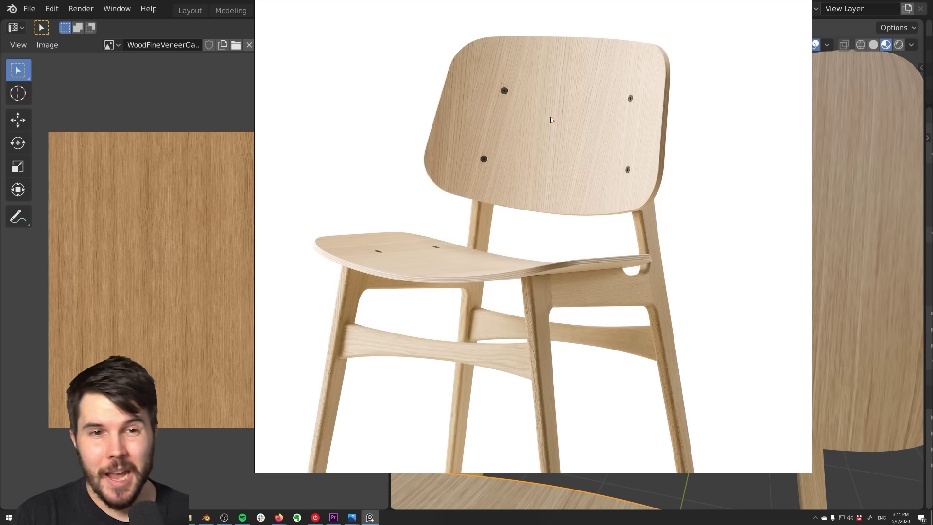
{"action": "scroll", "coordinate": [549, 120], "scroll_direction": "up", "scroll_amount": 2}
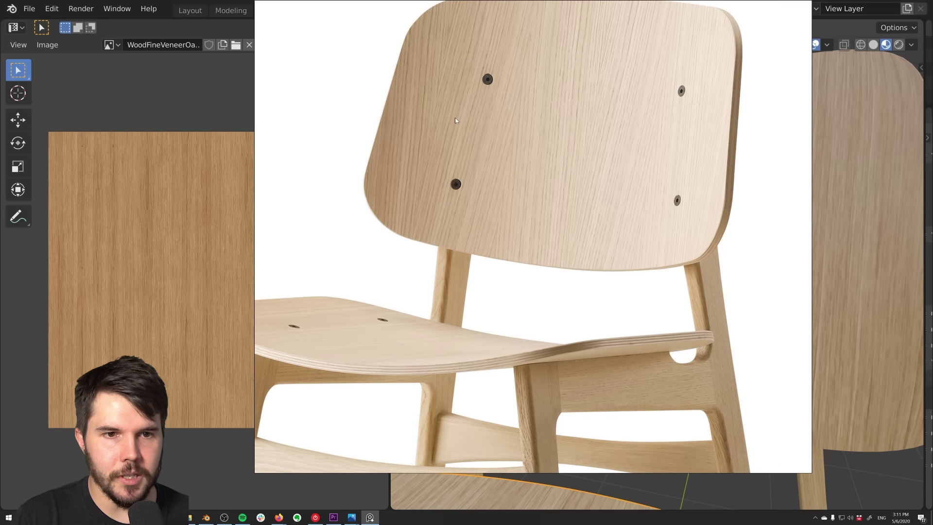
{"action": "key", "text": "alt+Tab"}
Step: Open the seat for editing, select its two large UV islands, and move them to the middle of the veneer image
{"action": "middle_click_drag", "start_coordinate": [683, 225], "coordinate": [667, 248]}
{"action": "key", "text": "Tab"}
{"action": "key", "text": "b"}
{"action": "left_click_drag", "start_coordinate": [153, 258], "coordinate": [202, 415]}
{"action": "key", "text": "ctrl+l"}
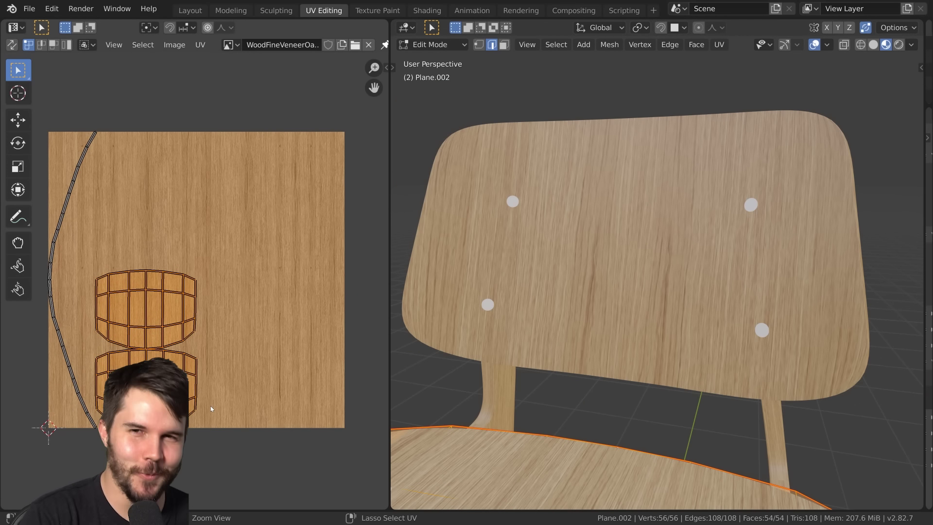
{"action": "scroll", "coordinate": [258, 323], "scroll_direction": "up", "scroll_amount": 1}
{"action": "key", "text": "g"}
{"action": "left_click", "coordinate": [342, 255]}
{"action": "middle_click_drag", "start_coordinate": [305, 281], "coordinate": [301, 288]}
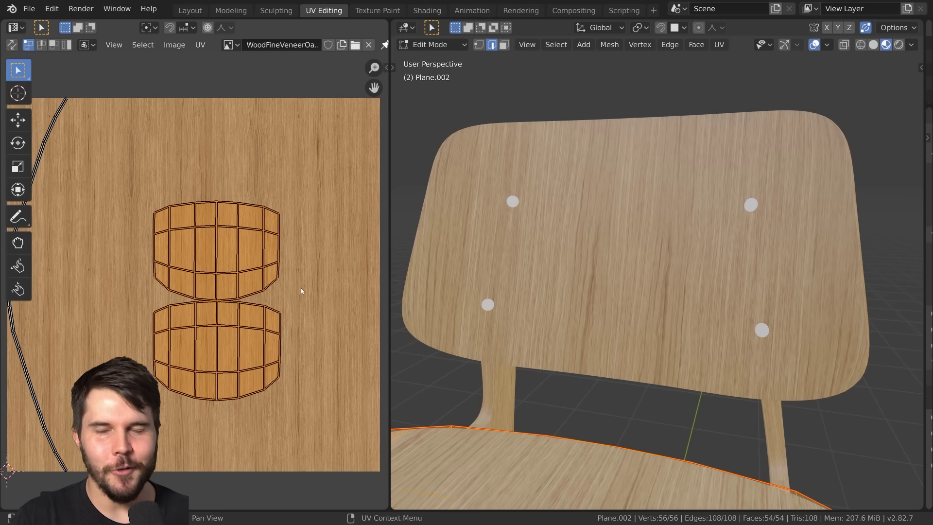
Step: Scale up the seat's two UV islands slightly so the wood grain looks finer on the seat
{"action": "scroll", "coordinate": [624, 286], "scroll_direction": "down", "scroll_amount": 3}
{"action": "middle_click_drag", "start_coordinate": [625, 287], "coordinate": [674, 301]}
{"action": "scroll", "coordinate": [646, 273], "scroll_direction": "up", "scroll_amount": 2}
{"action": "key", "text": "Tab"}
{"action": "key", "text": "Tab"}
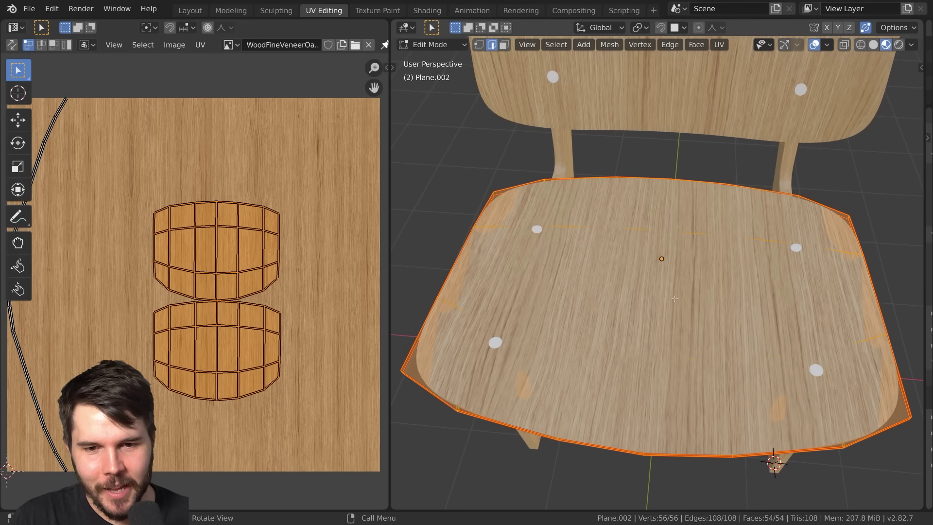
{"action": "key", "text": "s"}
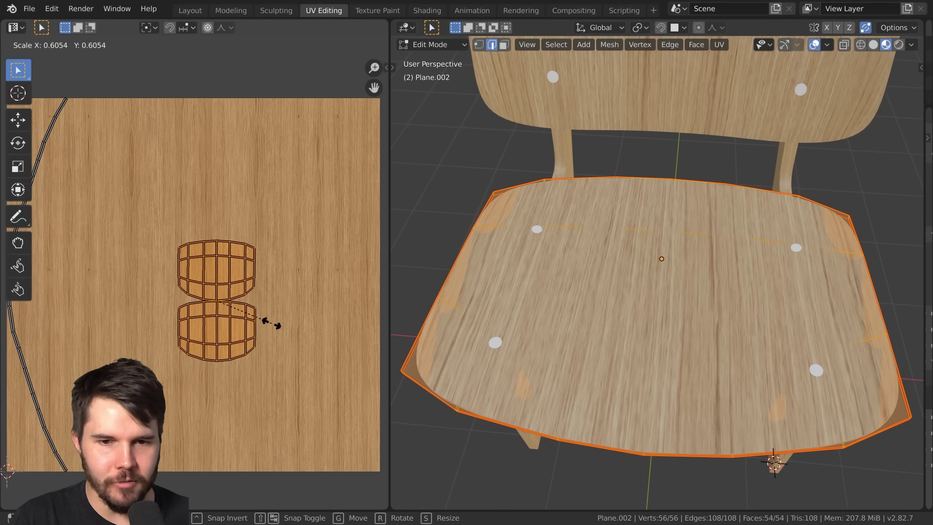
{"action": "left_click", "coordinate": [311, 360]}
Step: Shift the seat's UV islands along X, check the grain against the reference photo, and leave Edit Mode
{"action": "key", "text": "g"}
{"action": "key", "text": "x"}
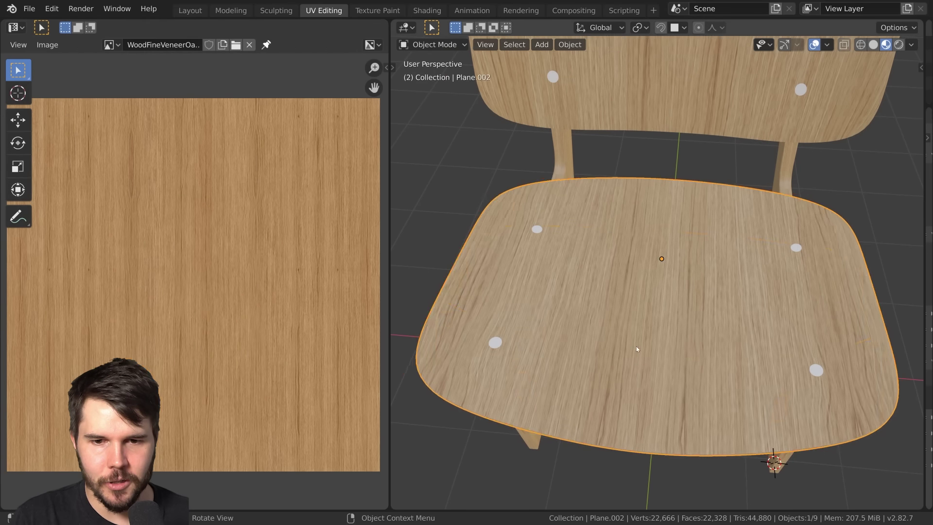
{"action": "scroll", "coordinate": [637, 346], "scroll_direction": "up", "scroll_amount": 5}
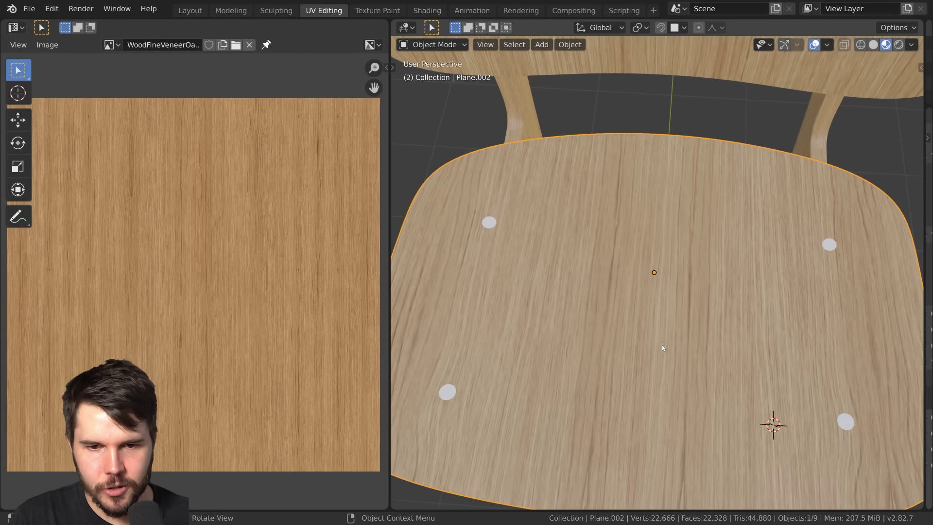
{"action": "key", "text": "alt+Tab"}
{"action": "key", "text": "alt+Tab"}
{"action": "key", "text": "Tab"}
{"action": "key", "text": "g"}
{"action": "key", "text": "x"}
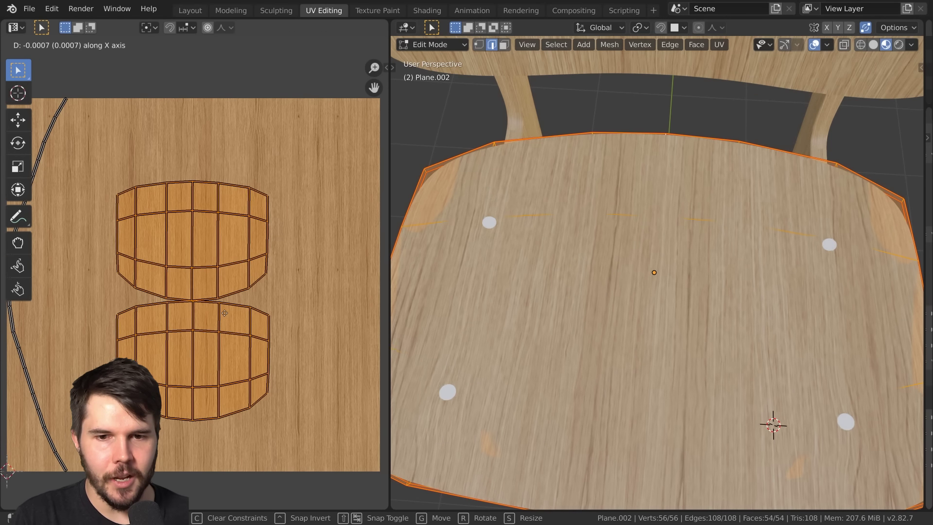
{"action": "left_click", "coordinate": [223, 312]}
{"action": "key", "text": "Tab"}
Step: Open the backrest for editing and select its front and back UV islands by linked selection
{"action": "scroll", "coordinate": [629, 261], "scroll_direction": "down", "scroll_amount": 5}
{"action": "middle_click_drag", "start_coordinate": [677, 234], "coordinate": [637, 259]}
{"action": "left_click", "coordinate": [644, 292]}
{"action": "key", "text": "Tab"}
{"action": "key", "text": "a"}
{"action": "key", "text": "a"}
{"action": "key", "text": "alt+a"}
{"action": "left_click_drag", "start_coordinate": [187, 246], "coordinate": [234, 339]}
{"action": "key", "text": "ctrl+l"}
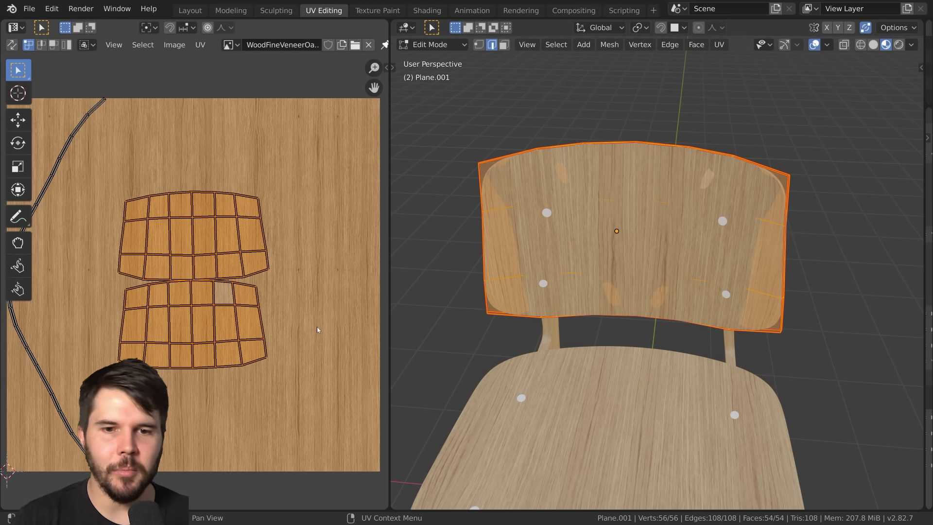
Step: Enlarge the backrest's two UV islands slightly and leave Edit Mode
{"action": "key", "text": "s"}
{"action": "key", "text": "Escape"}
{"action": "key", "text": "s"}
{"action": "left_click", "coordinate": [339, 309]}
{"action": "key", "text": "s"}
{"action": "key", "text": "x"}
{"action": "left_click", "coordinate": [564, 276]}
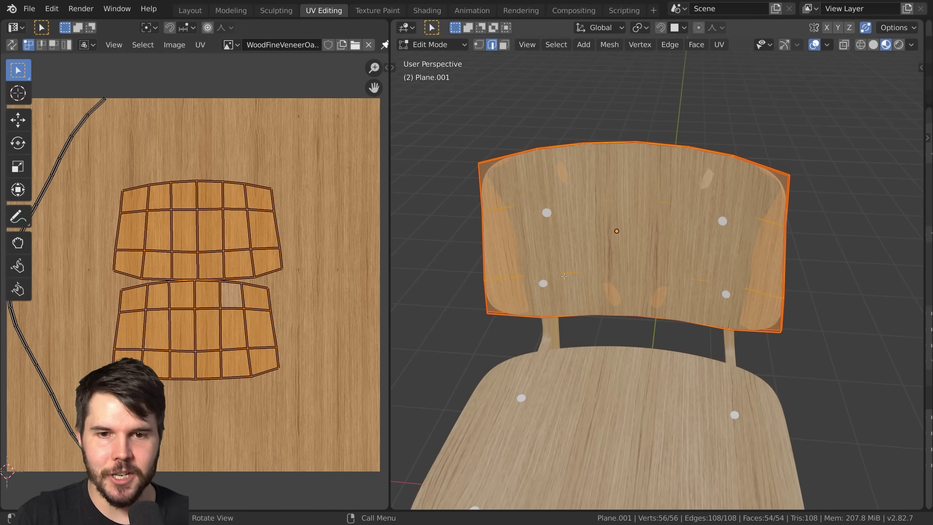
{"action": "key", "text": "Tab"}
Step: Compare the grain on the backrest with the seat, fine-tune the scale of the backrest's UV islands, and leave Edit Mode
{"action": "scroll", "coordinate": [707, 221], "scroll_direction": "up", "scroll_amount": 5}
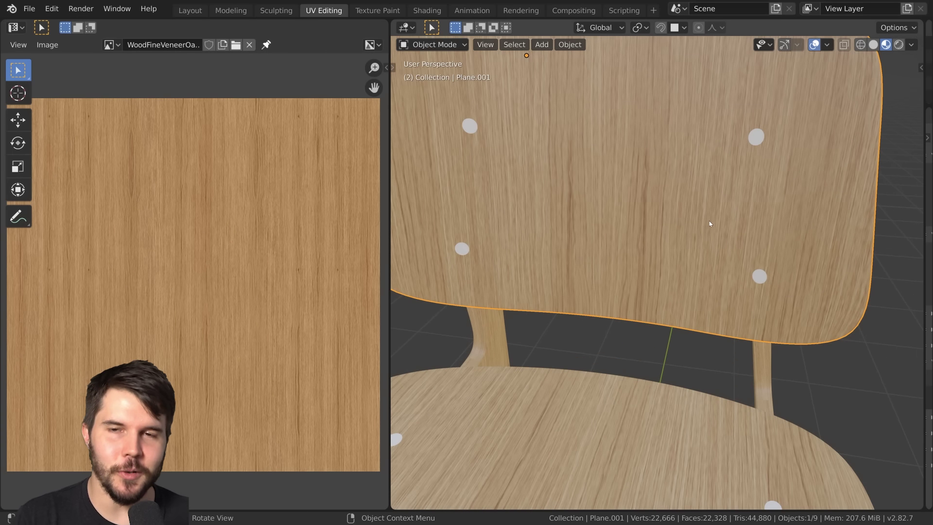
{"action": "scroll", "coordinate": [710, 224], "scroll_direction": "down", "scroll_amount": 5}
{"action": "middle_click_drag", "start_coordinate": [728, 194], "coordinate": [745, 282]}
{"action": "scroll", "coordinate": [751, 253], "scroll_direction": "down", "scroll_amount": 4}
{"action": "scroll", "coordinate": [742, 262], "scroll_direction": "up", "scroll_amount": 2}
{"action": "middle_click_drag", "start_coordinate": [756, 228], "coordinate": [734, 263]}
{"action": "key", "text": "Tab"}
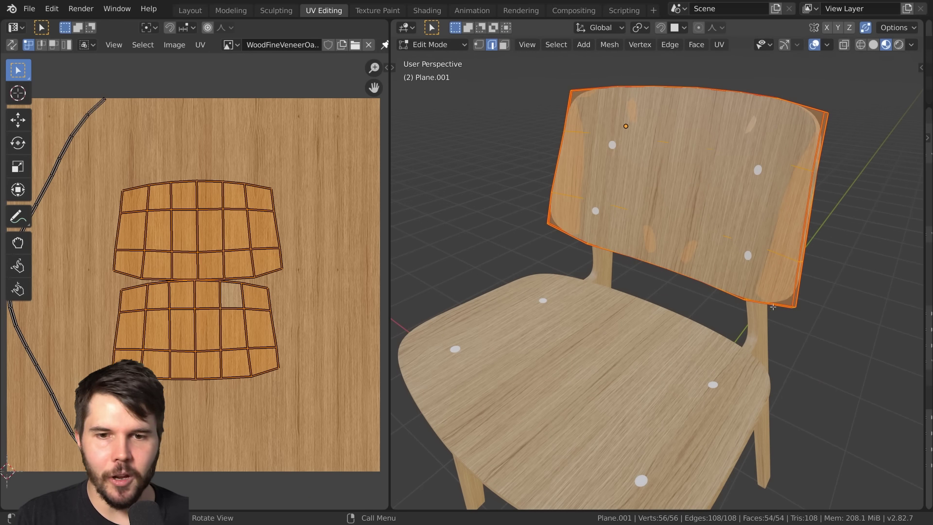
{"action": "key", "text": "s"}
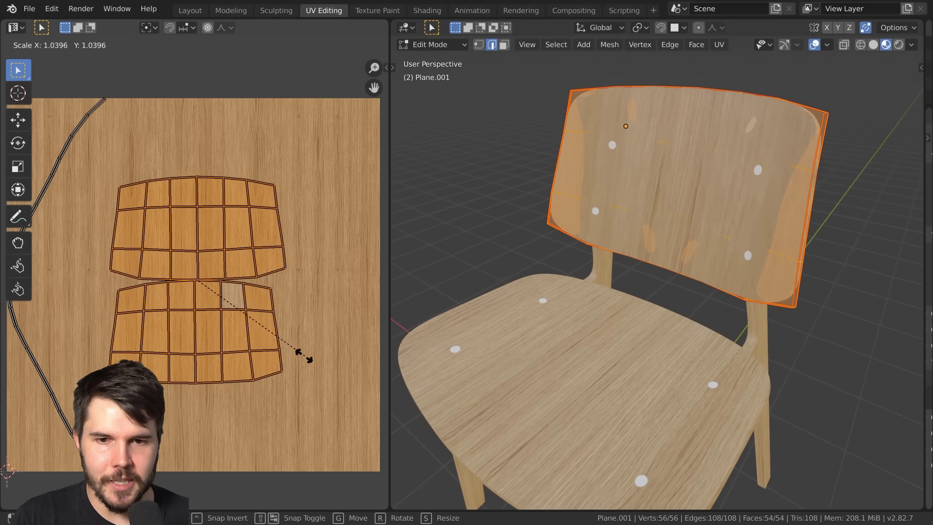
{"action": "left_click", "coordinate": [287, 354]}
{"action": "key", "text": "Tab"}
Step: Select the chair frame and compare the grain where the side rail meets the legs with the reference photo
{"action": "middle_click_drag", "start_coordinate": [720, 320], "coordinate": [467, 238]}
{"action": "middle_click_drag", "start_coordinate": [659, 268], "coordinate": [537, 258]}
{"action": "scroll", "coordinate": [635, 282], "scroll_direction": "up", "scroll_amount": 3}
{"action": "left_click", "coordinate": [631, 287]}
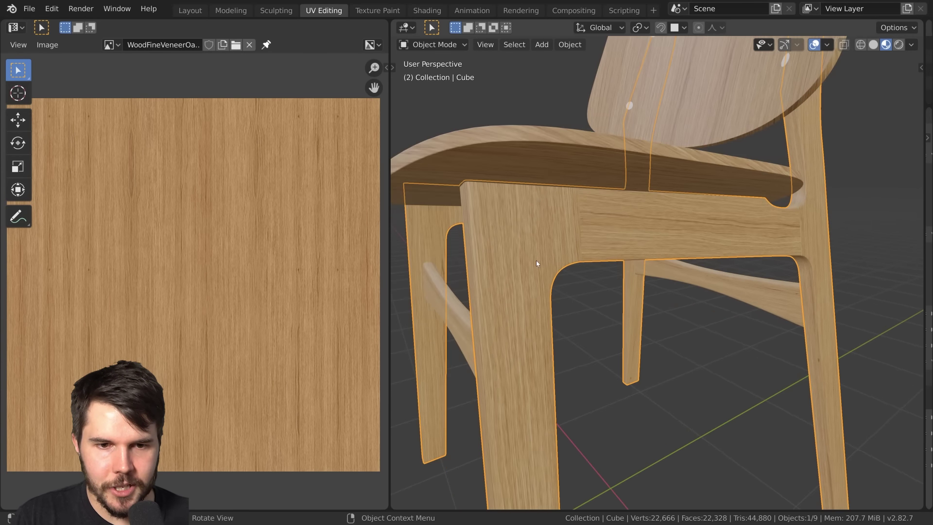
{"action": "key", "text": "alt+Tab"}
{"action": "middle_click_drag", "start_coordinate": [564, 343], "coordinate": [527, 219]}
{"action": "scroll", "coordinate": [523, 258], "scroll_direction": "up", "scroll_amount": 3}
{"action": "middle_click_drag", "start_coordinate": [522, 260], "coordinate": [497, 167]}
{"action": "scroll", "coordinate": [486, 299], "scroll_direction": "down", "scroll_amount": 4}
{"action": "middle_click_drag", "start_coordinate": [704, 190], "coordinate": [698, 270]}
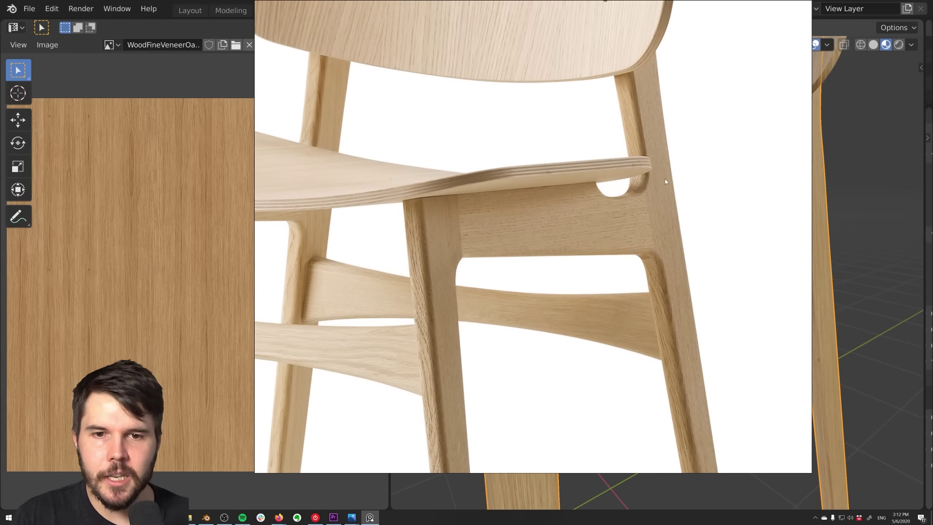
{"action": "key", "text": "alt+Tab"}
{"action": "middle_click_drag", "start_coordinate": [695, 238], "coordinate": [635, 246]}
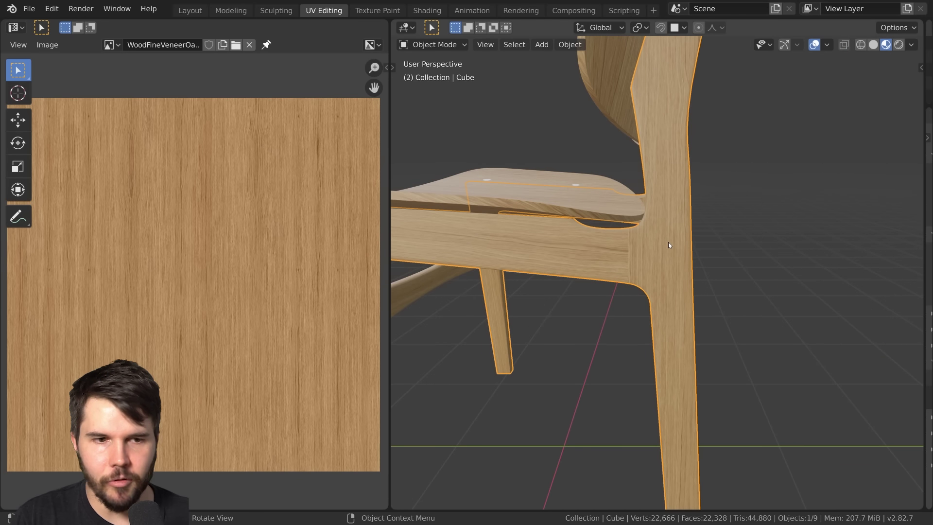
Step: Open the chair frame for editing and select the rear leg's side and edge UV islands by linked selection
{"action": "key", "text": "Tab"}
{"action": "key", "text": "alt+a"}
{"action": "key", "text": "l"}
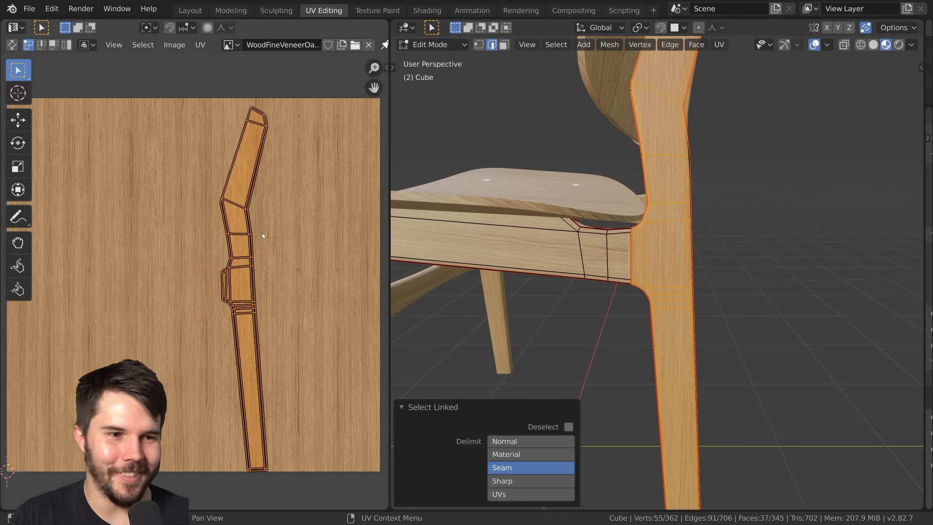
{"action": "middle_click_drag", "start_coordinate": [632, 205], "coordinate": [464, 198]}
{"action": "key", "text": "l"}
{"action": "key", "text": "l"}
{"action": "scroll", "coordinate": [335, 236], "scroll_direction": "down", "scroll_amount": 2}
{"action": "key", "text": "a"}
{"action": "scroll", "coordinate": [336, 243], "scroll_direction": "up", "scroll_amount": 2}
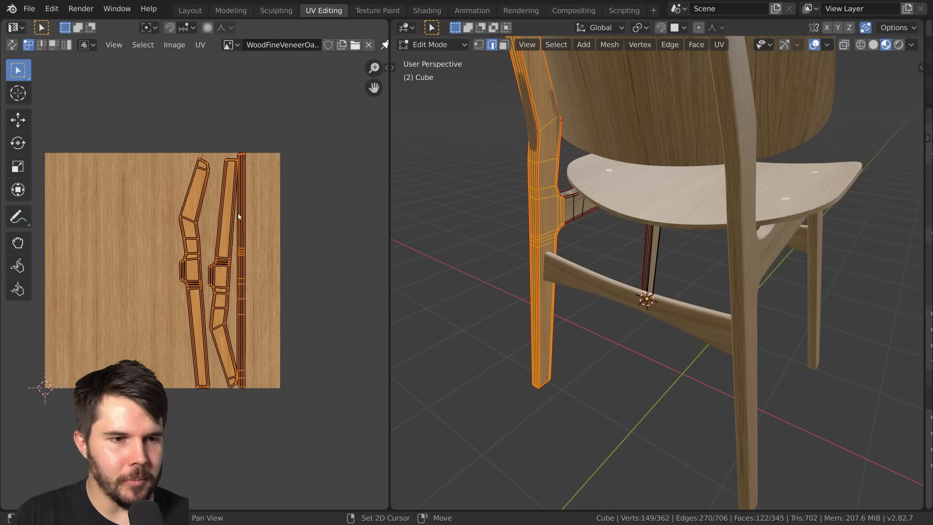
Step: Scale the rear leg's UV islands in two passes to adjust the grain size and leave Edit Mode
{"action": "key", "text": "s"}
{"action": "left_click", "coordinate": [350, 292]}
{"action": "middle_click_drag", "start_coordinate": [583, 292], "coordinate": [729, 234]}
{"action": "key", "text": "Tab"}
{"action": "key", "text": "Tab"}
{"action": "key", "text": "s"}
{"action": "left_click", "coordinate": [308, 331]}
{"action": "key", "text": "Tab"}
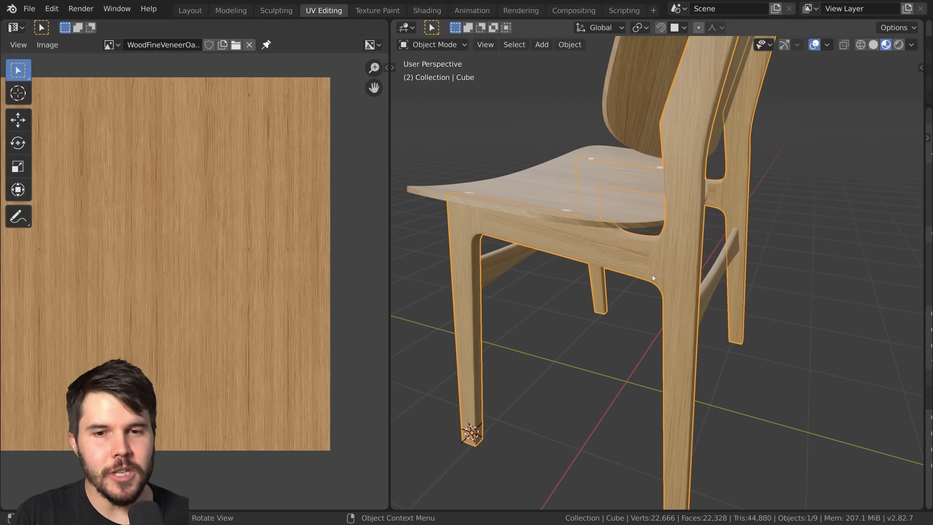
Step: Examine the grain on the frame's side rails and rear legs from both sides and up close
{"action": "scroll", "coordinate": [707, 153], "scroll_direction": "down", "scroll_amount": 2}
{"action": "middle_click_drag", "start_coordinate": [707, 150], "coordinate": [710, 129]}
{"action": "scroll", "coordinate": [682, 223], "scroll_direction": "up", "scroll_amount": 2}
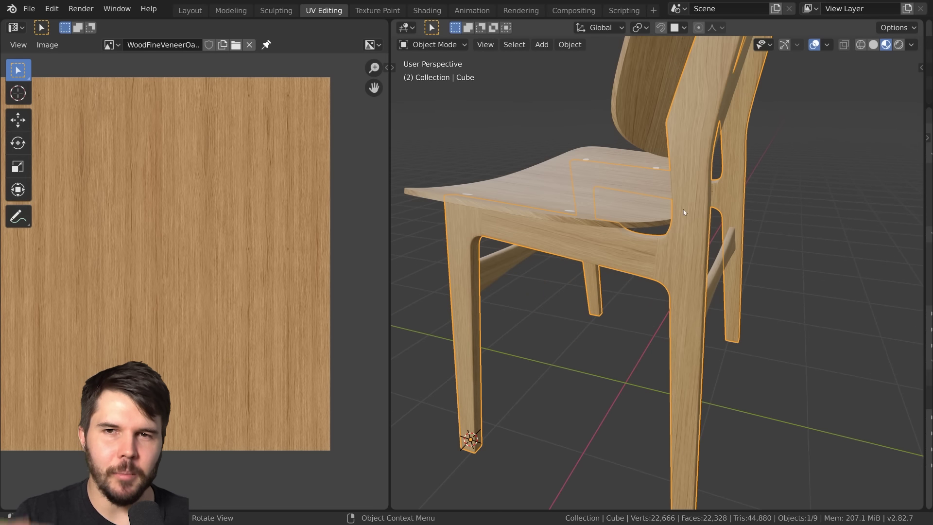
{"action": "middle_click_drag", "start_coordinate": [684, 209], "coordinate": [660, 244]}
{"action": "middle_click_drag", "start_coordinate": [664, 273], "coordinate": [647, 282]}
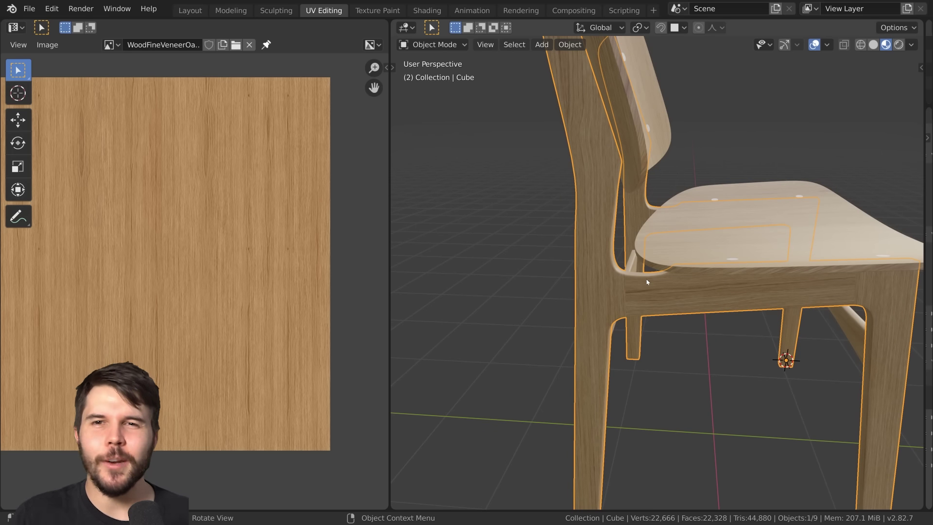
{"action": "middle_click_drag", "start_coordinate": [659, 282], "coordinate": [700, 241]}
{"action": "middle_click_drag", "start_coordinate": [699, 241], "coordinate": [713, 269], "text": "shift"}
{"action": "scroll", "coordinate": [711, 233], "scroll_direction": "up", "scroll_amount": 4}
{"action": "key", "text": "Tab"}
{"action": "scroll", "coordinate": [740, 235], "scroll_direction": "down", "scroll_amount": 4}
{"action": "scroll", "coordinate": [775, 237], "scroll_direction": "up", "scroll_amount": 3}
{"action": "key", "text": "Tab"}
{"action": "scroll", "coordinate": [689, 287], "scroll_direction": "up", "scroll_amount": 4}
{"action": "scroll", "coordinate": [700, 326], "scroll_direction": "up", "scroll_amount": 3}
Step: Open the frame for editing and select the rear leg's curved front strip between seat and backrest by linked selection
{"action": "key", "text": "Tab"}
{"action": "key", "text": "alt+a"}
{"action": "key", "text": "l"}
{"action": "scroll", "coordinate": [676, 299], "scroll_direction": "down", "scroll_amount": 2}
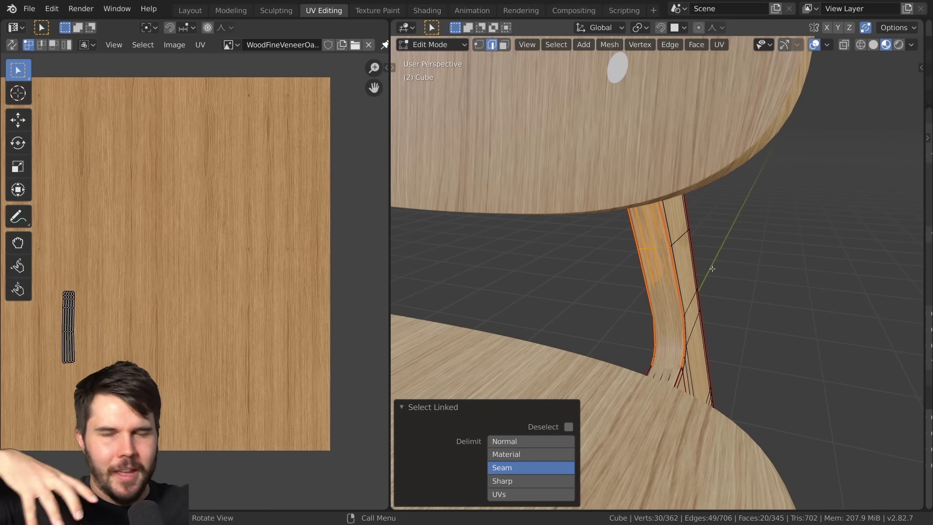
{"action": "middle_click_drag", "start_coordinate": [694, 239], "coordinate": [699, 264]}
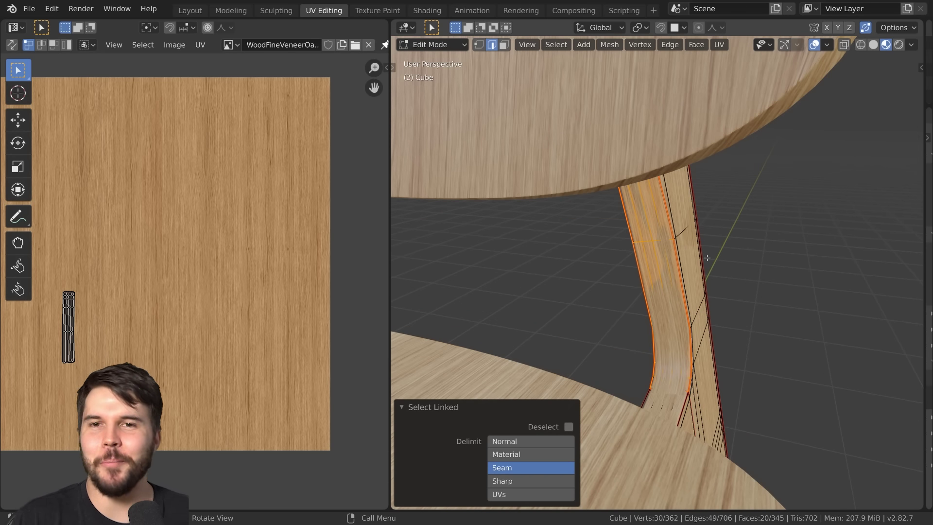
Step: Adjust the scale of the curved front strip's UV island and leave Edit Mode
{"action": "scroll", "coordinate": [89, 301], "scroll_direction": "down", "scroll_amount": 2}
{"action": "middle_click_drag", "start_coordinate": [142, 303], "coordinate": [189, 278]}
{"action": "key", "text": "a"}
{"action": "scroll", "coordinate": [185, 279], "scroll_direction": "up", "scroll_amount": 6}
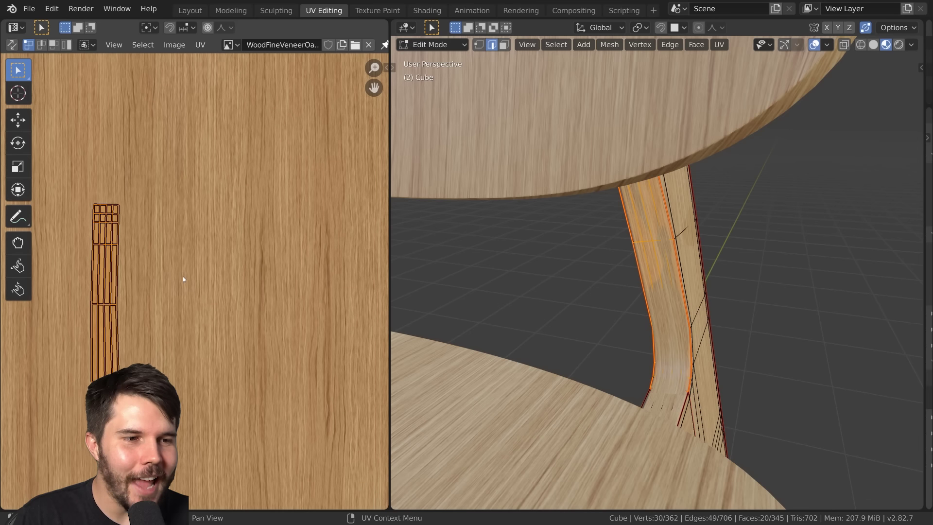
{"action": "key", "text": "s"}
{"action": "left_click", "coordinate": [158, 284]}
{"action": "key", "text": "Tab"}
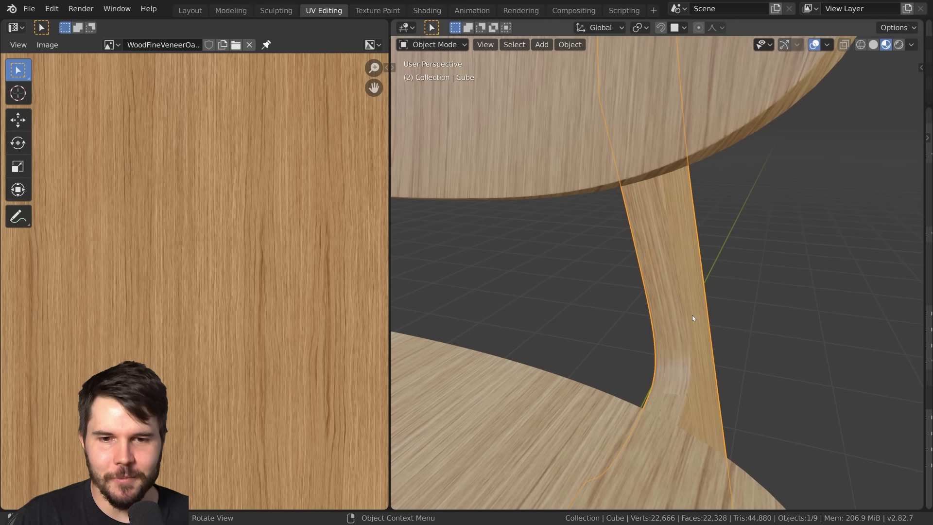
Step: Examine the rescaled grain on the rear leg strip and the rest of the frame
{"action": "scroll", "coordinate": [692, 315], "scroll_direction": "up", "scroll_amount": 3}
{"action": "scroll", "coordinate": [692, 314], "scroll_direction": "down", "scroll_amount": 3}
{"action": "middle_click_drag", "start_coordinate": [692, 314], "coordinate": [612, 276]}
{"action": "scroll", "coordinate": [612, 276], "scroll_direction": "up", "scroll_amount": 2}
{"action": "scroll", "coordinate": [612, 278], "scroll_direction": "up", "scroll_amount": 2}
{"action": "key", "text": "Tab"}
{"action": "scroll", "coordinate": [730, 291], "scroll_direction": "down", "scroll_amount": 7}
{"action": "middle_click_drag", "start_coordinate": [771, 298], "coordinate": [719, 272]}
{"action": "key", "text": "Tab"}
{"action": "scroll", "coordinate": [642, 314], "scroll_direction": "up", "scroll_amount": 2}
{"action": "scroll", "coordinate": [743, 292], "scroll_direction": "down", "scroll_amount": 2}
Step: Select the front stretcher between the front legs and compare its grain with the reference photo
{"action": "left_click", "coordinate": [717, 275]}
{"action": "scroll", "coordinate": [671, 335], "scroll_direction": "up", "scroll_amount": 3}
{"action": "middle_click_drag", "start_coordinate": [656, 347], "coordinate": [658, 288]}
{"action": "left_click", "coordinate": [658, 290]}
{"action": "key", "text": "alt+Tab"}
{"action": "middle_click_drag", "start_coordinate": [510, 295], "coordinate": [686, 245]}
{"action": "scroll", "coordinate": [579, 291], "scroll_direction": "up", "scroll_amount": 2}
{"action": "scroll", "coordinate": [419, 242], "scroll_direction": "down", "scroll_amount": 1}
{"action": "middle_click_drag", "start_coordinate": [390, 235], "coordinate": [480, 234]}
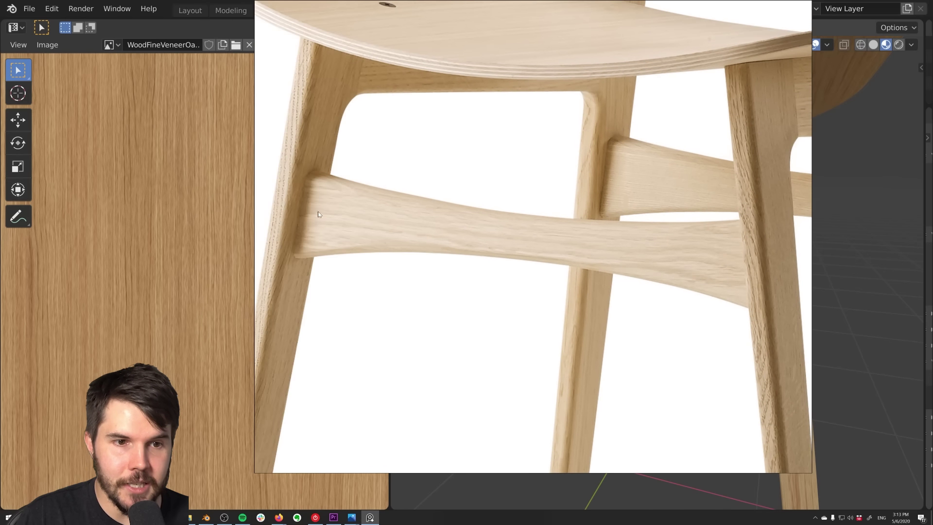
{"action": "key", "text": "alt+Tab"}
Step: Open the front stretcher for editing, select all its UV islands and adjust their scale in two passes
{"action": "scroll", "coordinate": [697, 272], "scroll_direction": "down", "scroll_amount": 4}
{"action": "key", "text": "Tab"}
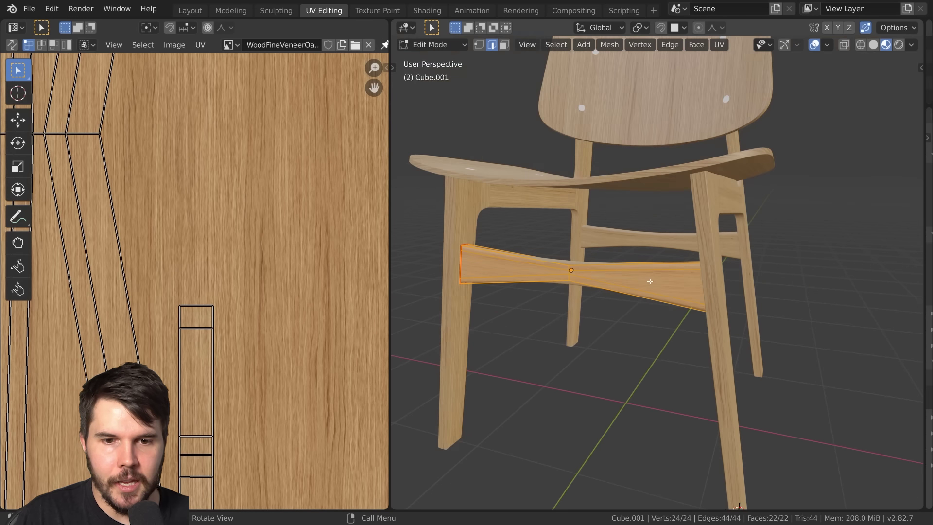
{"action": "scroll", "coordinate": [693, 273], "scroll_direction": "up", "scroll_amount": 4}
{"action": "scroll", "coordinate": [192, 294], "scroll_direction": "down", "scroll_amount": 3}
{"action": "middle_click_drag", "start_coordinate": [216, 290], "coordinate": [279, 336]}
{"action": "key", "text": "a"}
{"action": "key", "text": "s"}
{"action": "left_click", "coordinate": [245, 310]}
{"action": "key", "text": "Tab"}
{"action": "key", "text": "Tab"}
{"action": "key", "text": "s"}
{"action": "left_click", "coordinate": [285, 298]}
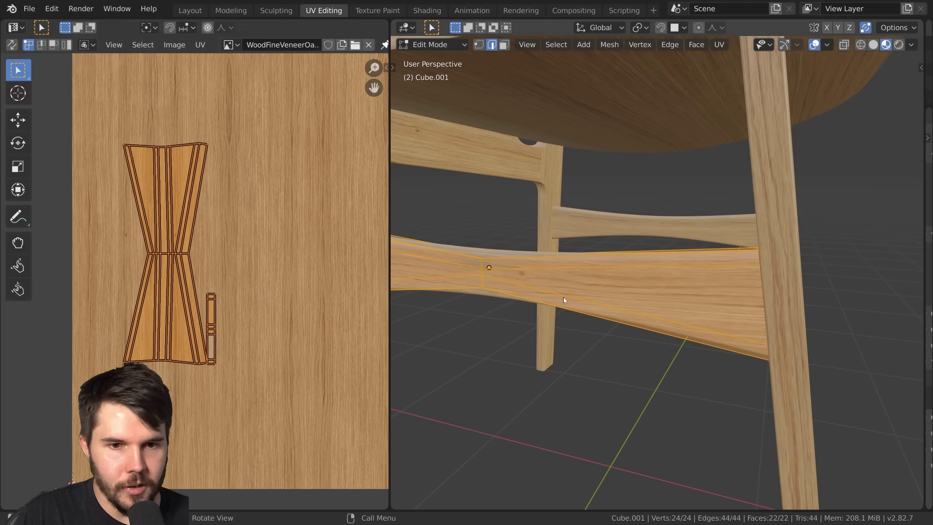
Step: Check the stretcher's grain, move its UV islands along the X axis and leave Edit Mode
{"action": "key", "text": "Tab"}
{"action": "scroll", "coordinate": [565, 296], "scroll_direction": "down", "scroll_amount": 4}
{"action": "middle_click_drag", "start_coordinate": [570, 295], "coordinate": [622, 295]}
{"action": "scroll", "coordinate": [623, 294], "scroll_direction": "up", "scroll_amount": 2}
{"action": "key", "text": "Tab"}
{"action": "key", "text": "g"}
{"action": "key", "text": "x"}
{"action": "left_click", "coordinate": [321, 281]}
{"action": "middle_click_drag", "start_coordinate": [322, 280], "coordinate": [309, 277]}
{"action": "key", "text": "Tab"}
Step: Reopen the stretcher for editing and shift its UV islands along the X axis, then up along the Y axis
{"action": "middle_click_drag", "start_coordinate": [606, 288], "coordinate": [565, 287]}
{"action": "key", "text": "Tab"}
{"action": "key", "text": "g"}
{"action": "key", "text": "x"}
{"action": "left_click", "coordinate": [294, 255]}
{"action": "key", "text": "g"}
{"action": "key", "text": "y"}
{"action": "left_click", "coordinate": [299, 217]}
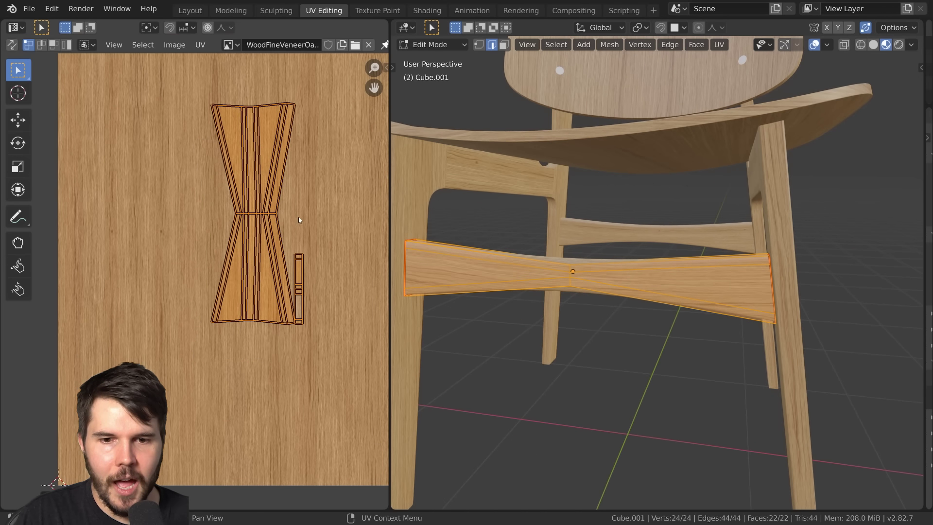
Step: Shift the stretcher's UV islands further right along the X axis in two moves
{"action": "key", "text": "g"}
{"action": "key", "text": "x"}
{"action": "left_click", "coordinate": [331, 218]}
{"action": "middle_click_drag", "start_coordinate": [327, 227], "coordinate": [311, 260]}
{"action": "key", "text": "g"}
{"action": "key", "text": "x"}
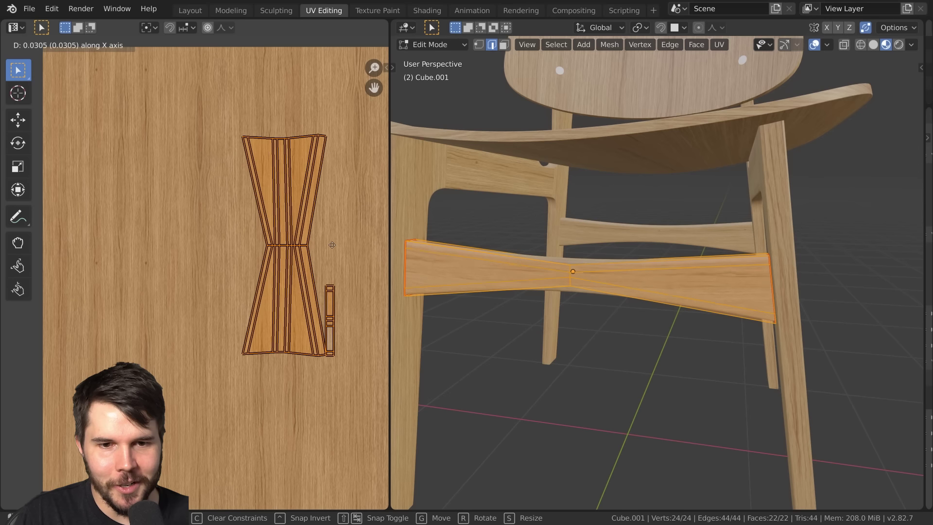
{"action": "left_click", "coordinate": [332, 247]}
Step: Enlarge the stretcher's UV islands in two passes, move them to a finer-grained area and check the result
{"action": "key", "text": "s"}
{"action": "left_click", "coordinate": [359, 266]}
{"action": "key", "text": "s"}
{"action": "left_click", "coordinate": [371, 274]}
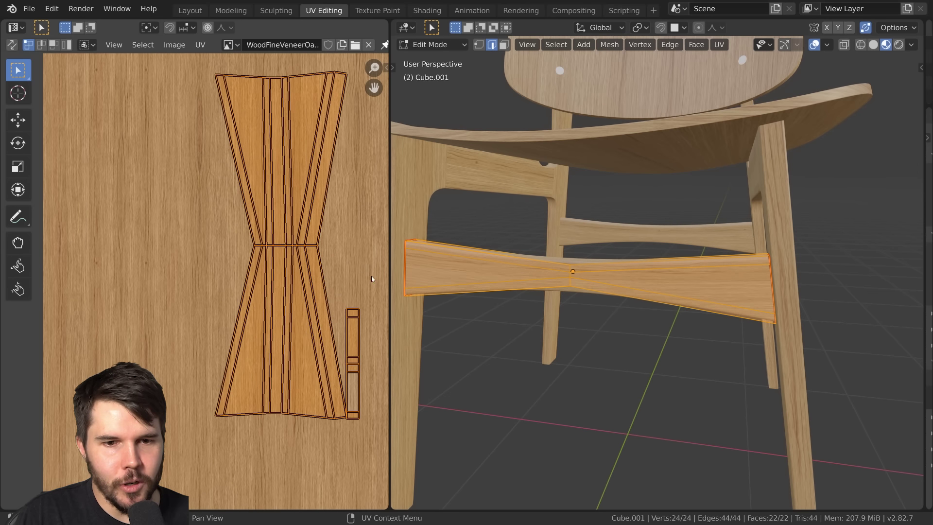
{"action": "middle_click_drag", "start_coordinate": [362, 278], "coordinate": [314, 281], "text": "shift"}
{"action": "key", "text": "g"}
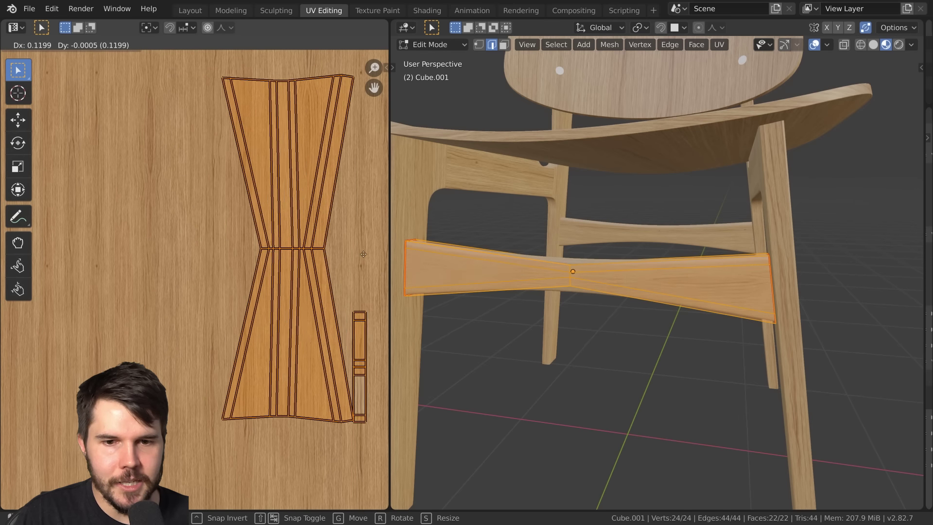
{"action": "left_click", "coordinate": [374, 268]}
{"action": "key", "text": "Tab"}
{"action": "key", "text": "Tab"}
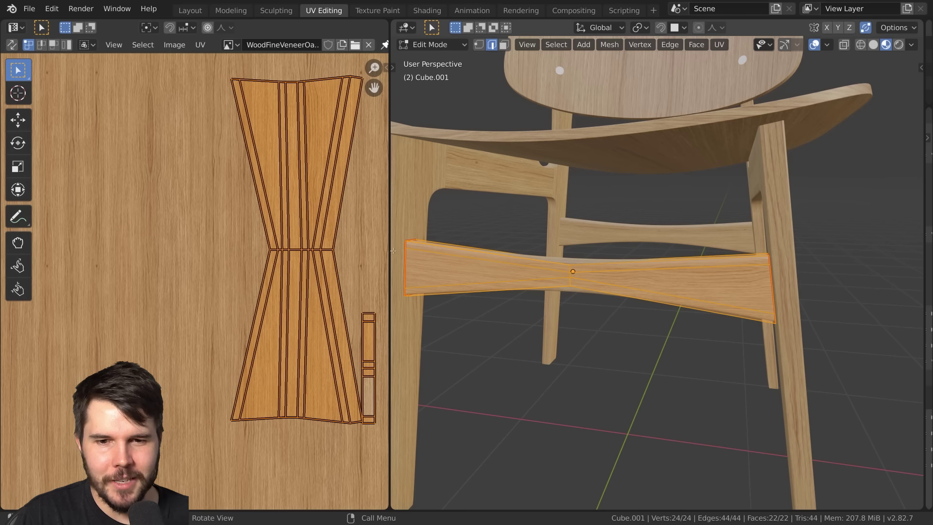
Step: Reposition the stretcher's UV islands freely and along the Y axis, and leave Edit Mode
{"action": "key", "text": "g"}
{"action": "left_click", "coordinate": [330, 218]}
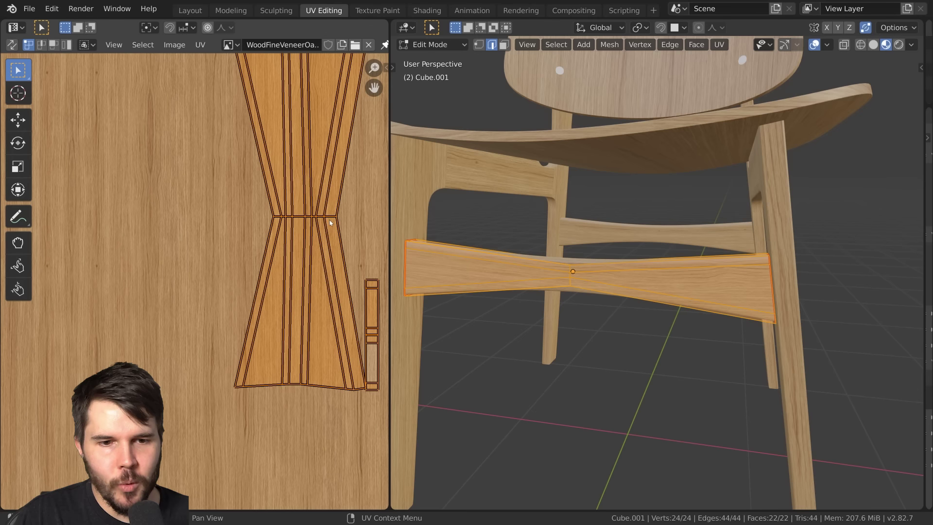
{"action": "key", "text": "g"}
{"action": "key", "text": "y"}
{"action": "left_click", "coordinate": [364, 300]}
{"action": "key", "text": "Tab"}
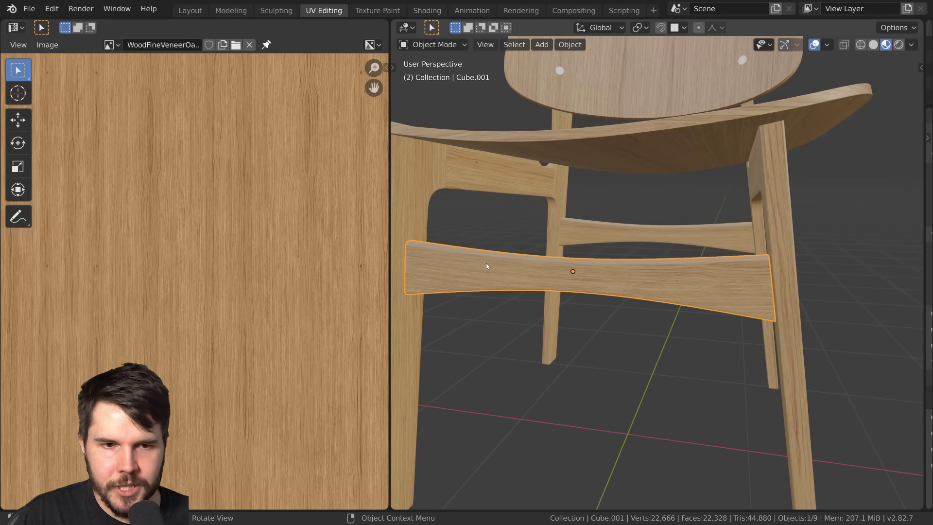
Step: Slide the stretcher's UV islands along the X axis to another part of the veneer and leave Edit Mode
{"action": "key", "text": "Tab"}
{"action": "key", "text": "g"}
{"action": "key", "text": "x"}
{"action": "left_click", "coordinate": [127, 241]}
{"action": "key", "text": "g"}
{"action": "key", "text": "x"}
{"action": "left_click", "coordinate": [118, 241]}
{"action": "key", "text": "Tab"}
Step: Select the chair frame, open it for editing and pick the side rail's UV island by linked selection
{"action": "middle_click_drag", "start_coordinate": [461, 287], "coordinate": [607, 254]}
{"action": "scroll", "coordinate": [533, 281], "scroll_direction": "down", "scroll_amount": 3}
{"action": "scroll", "coordinate": [652, 274], "scroll_direction": "up", "scroll_amount": 4}
{"action": "left_click", "coordinate": [659, 288]}
{"action": "scroll", "coordinate": [698, 284], "scroll_direction": "up", "scroll_amount": 2}
{"action": "middle_click_drag", "start_coordinate": [698, 285], "coordinate": [634, 262]}
{"action": "key", "text": "Tab"}
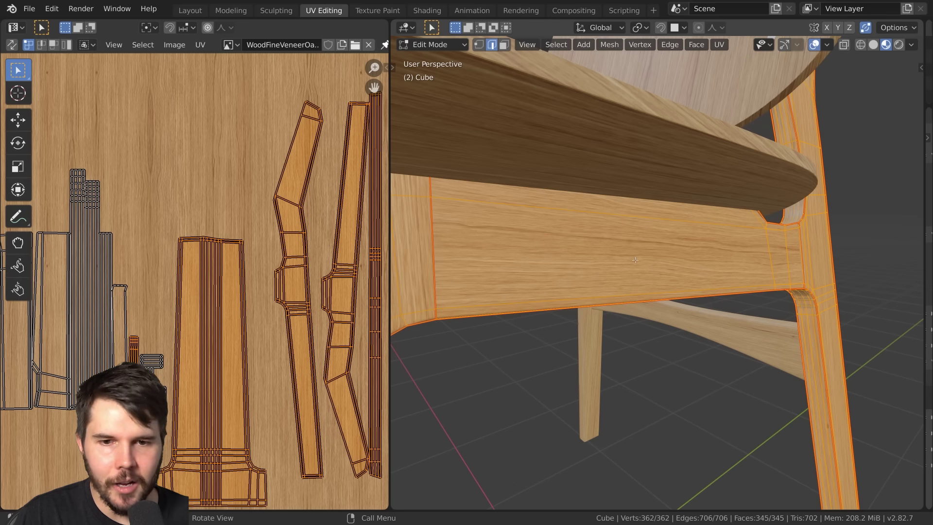
{"action": "key", "text": "alt+a"}
{"action": "key", "text": "l"}
{"action": "scroll", "coordinate": [141, 292], "scroll_direction": "down", "scroll_amount": 5}
{"action": "scroll", "coordinate": [101, 282], "scroll_direction": "up", "scroll_amount": 5}
Step: Move the side rail's UV island, shift it again along the X axis and leave Edit Mode
{"action": "key", "text": "g"}
{"action": "left_click", "coordinate": [172, 262]}
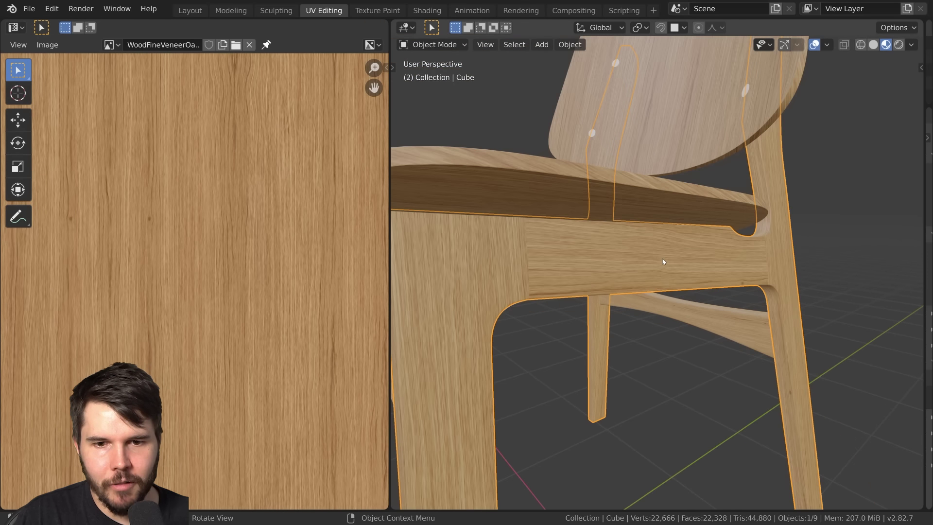
{"action": "key", "text": "Tab"}
{"action": "key", "text": "g"}
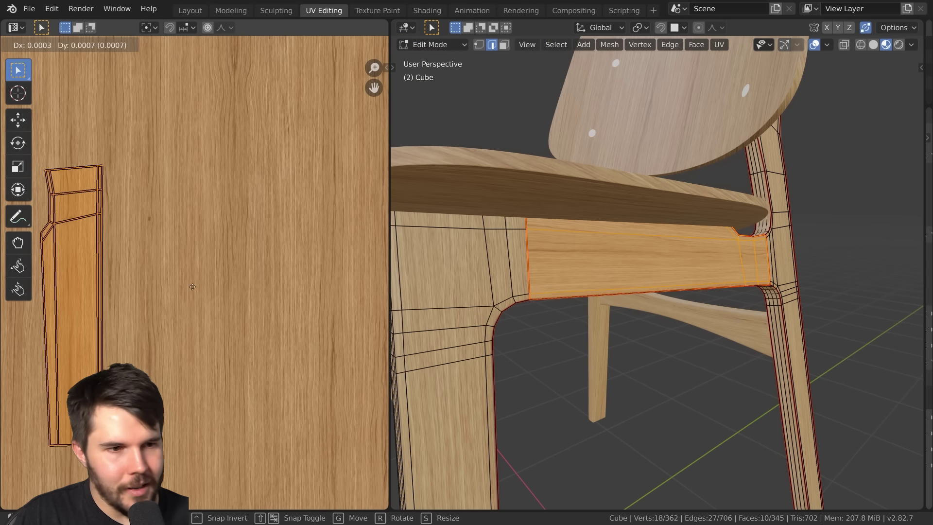
{"action": "key", "text": "x"}
{"action": "left_click", "coordinate": [297, 290]}
{"action": "key", "text": "Tab"}
Step: Look over the chair and switch to the reference photo to examine the layered plywood edge of the seat
{"action": "middle_click_drag", "start_coordinate": [644, 278], "coordinate": [578, 214]}
{"action": "scroll", "coordinate": [688, 274], "scroll_direction": "down", "scroll_amount": 4}
{"action": "scroll", "coordinate": [614, 284], "scroll_direction": "up", "scroll_amount": 4}
{"action": "middle_click_drag", "start_coordinate": [613, 161], "coordinate": [690, 289], "text": "shift"}
{"action": "middle_click_drag", "start_coordinate": [740, 267], "coordinate": [599, 246]}
{"action": "key", "text": "alt+Tab"}
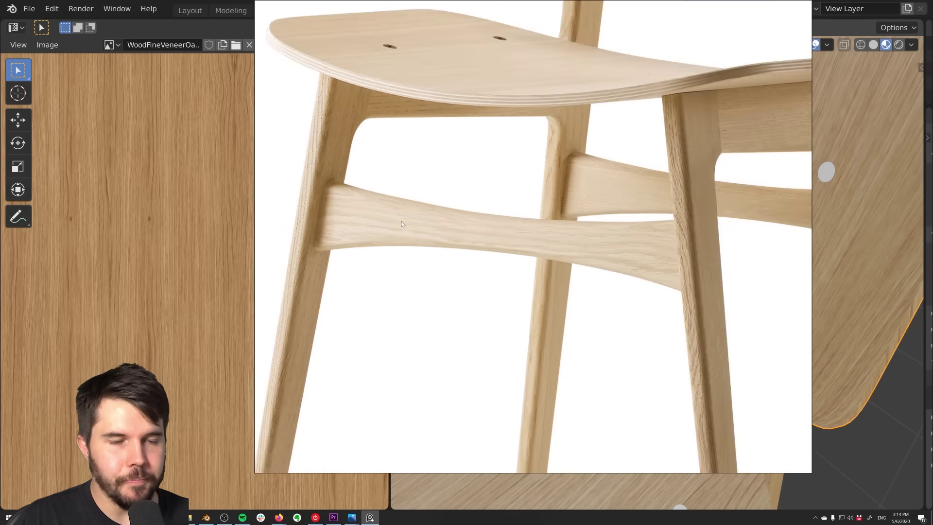
{"action": "scroll", "coordinate": [523, 208], "scroll_direction": "down", "scroll_amount": 3}
{"action": "scroll", "coordinate": [517, 194], "scroll_direction": "up", "scroll_amount": 5}
{"action": "scroll", "coordinate": [459, 252], "scroll_direction": "up", "scroll_amount": 4}
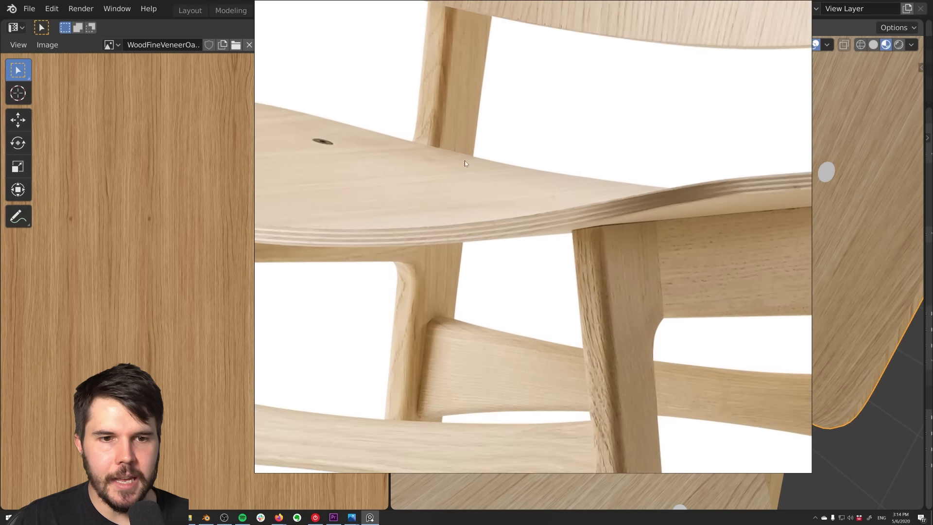
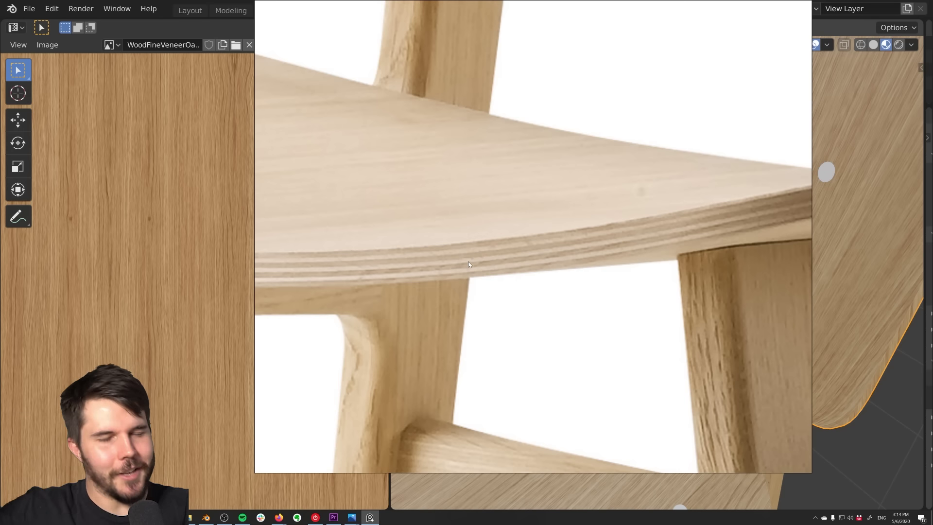
{"action": "scroll", "coordinate": [452, 250], "scroll_direction": "up", "scroll_amount": 2}
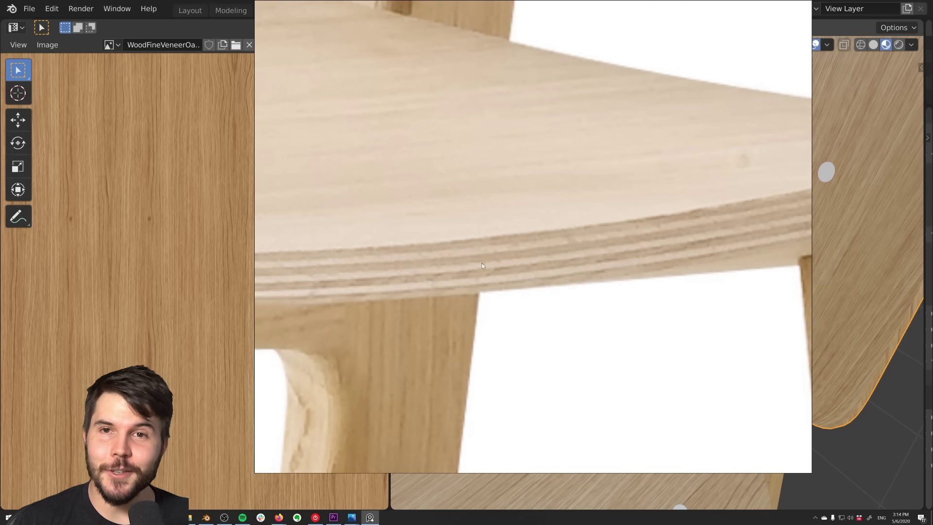
{"action": "scroll", "coordinate": [481, 260], "scroll_direction": "down", "scroll_amount": 5}
{"action": "scroll", "coordinate": [465, 268], "scroll_direction": "down", "scroll_amount": 2}
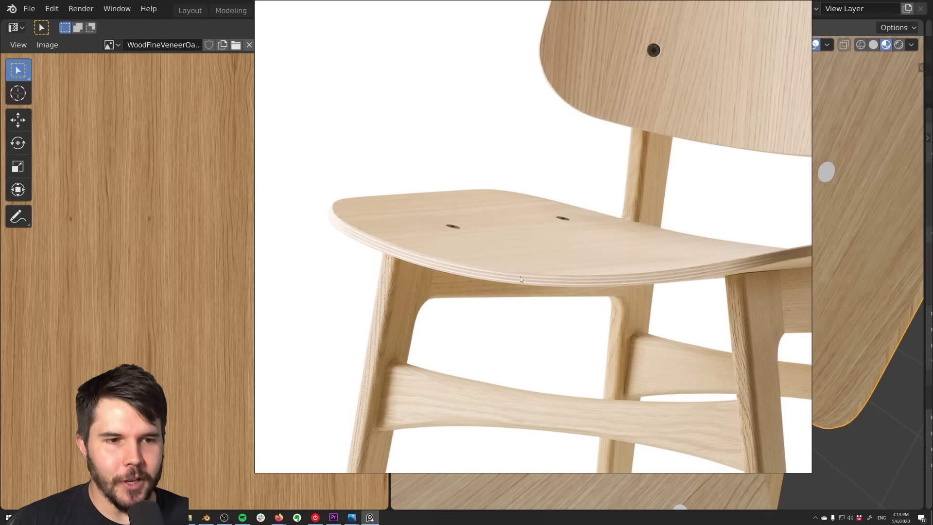
{"action": "scroll", "coordinate": [422, 260], "scroll_direction": "up", "scroll_amount": 6}
{"action": "scroll", "coordinate": [423, 261], "scroll_direction": "down", "scroll_amount": 3}
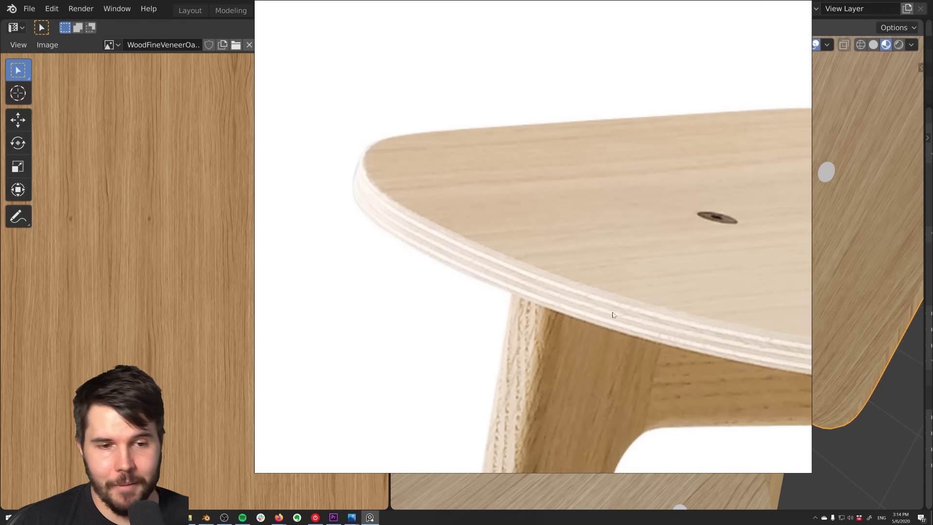
{"action": "scroll", "coordinate": [560, 315], "scroll_direction": "up", "scroll_amount": 2}
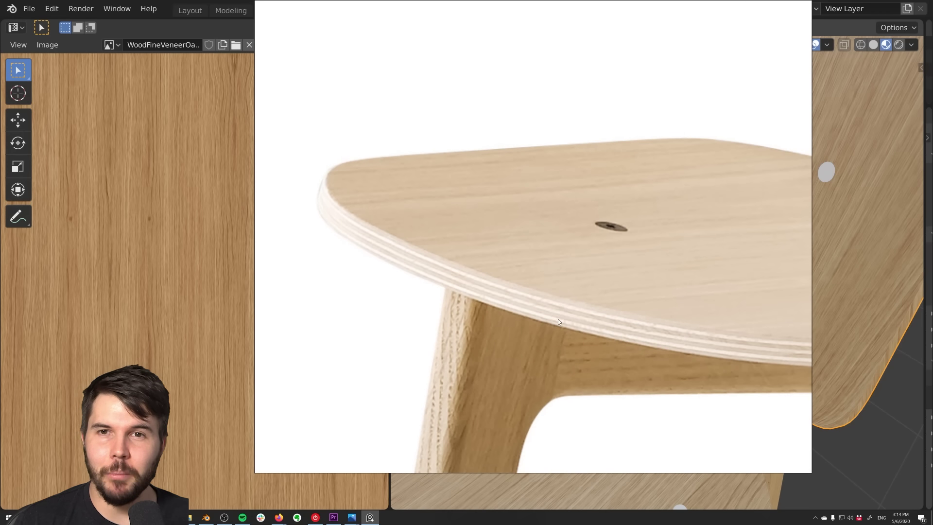
{"action": "scroll", "coordinate": [555, 320], "scroll_direction": "down", "scroll_amount": 3}
{"action": "scroll", "coordinate": [559, 317], "scroll_direction": "up", "scroll_amount": 4}
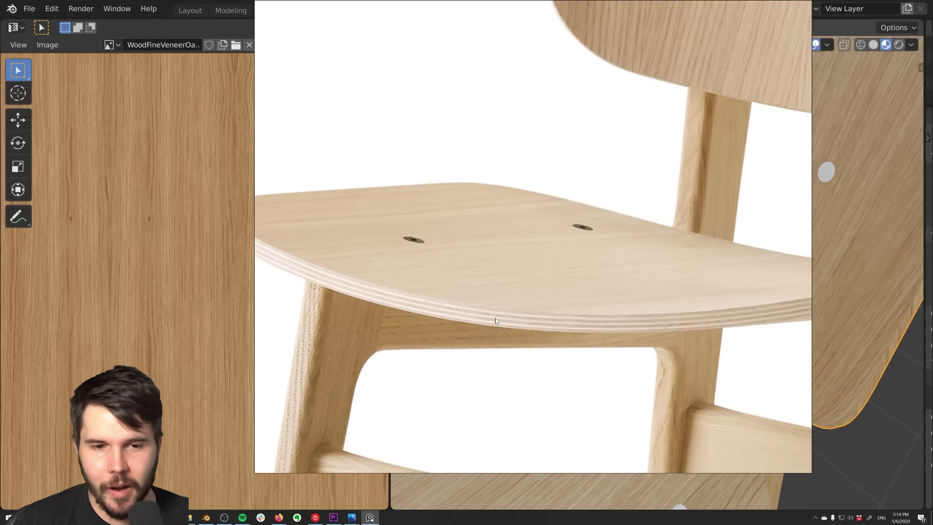
{"action": "scroll", "coordinate": [496, 319], "scroll_direction": "down", "scroll_amount": 2}
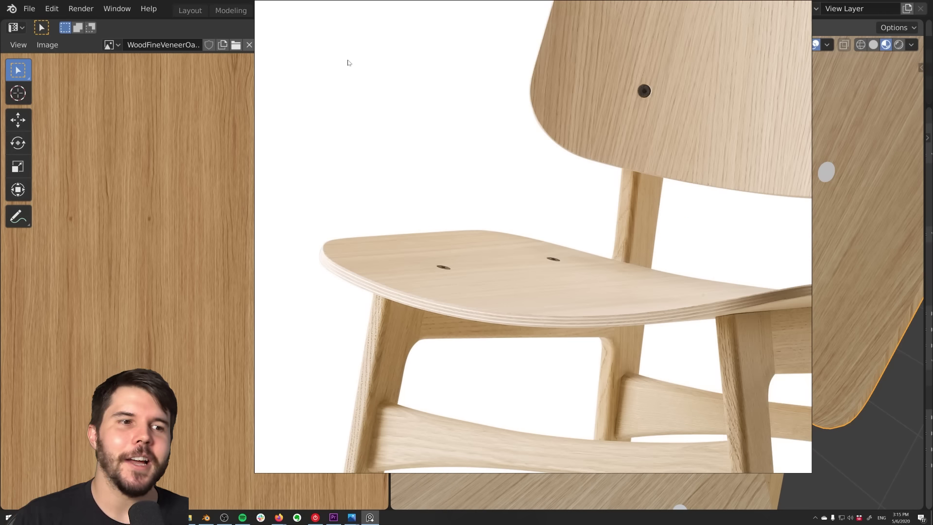
Step: Check the backrest's UV layout in Edit Mode and compare it with a close view of the layered plywood edge in the reference photo
{"action": "left_click", "coordinate": [186, 149]}
{"action": "scroll", "coordinate": [632, 260], "scroll_direction": "down", "scroll_amount": 4}
{"action": "middle_click_drag", "start_coordinate": [632, 260], "coordinate": [580, 272]}
{"action": "key", "text": "Tab"}
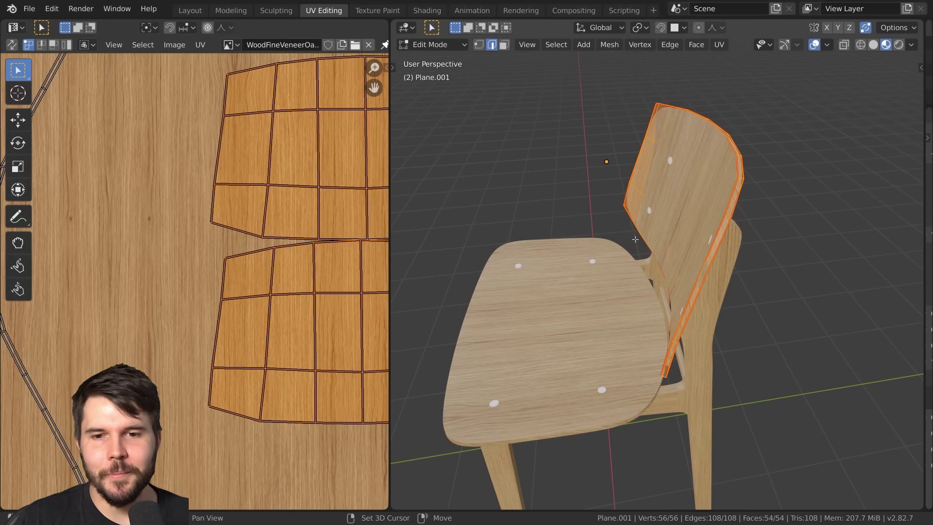
{"action": "key", "text": "alt+Tab"}
{"action": "scroll", "coordinate": [623, 297], "scroll_direction": "up", "scroll_amount": 5}
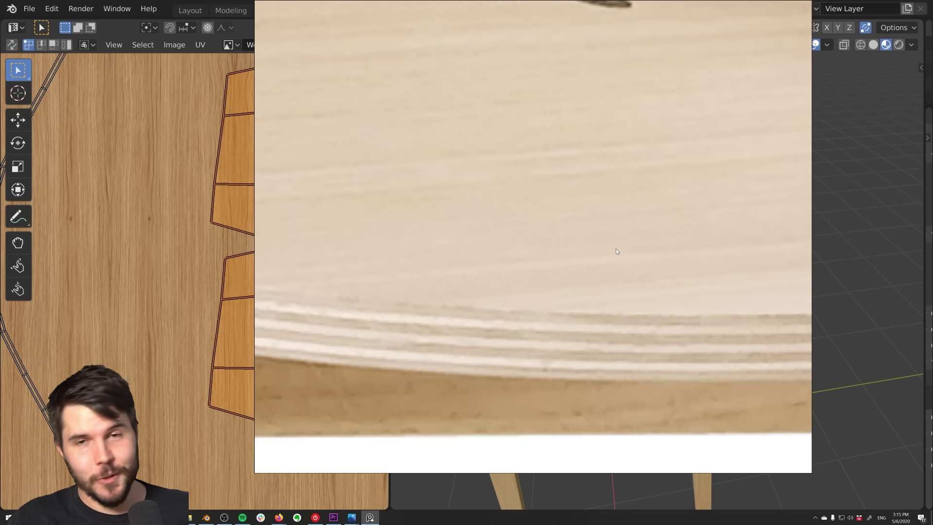
{"action": "key", "text": "Tab"}
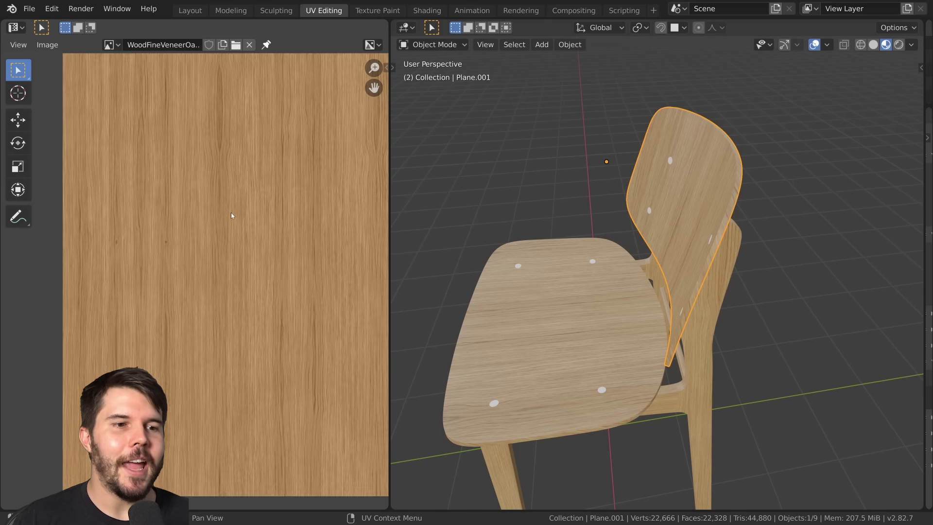
Step: Examine the wood grain along the backrest's narrow side edge from several angles
{"action": "middle_click_drag", "start_coordinate": [617, 253], "coordinate": [720, 226]}
{"action": "scroll", "coordinate": [721, 226], "scroll_direction": "up", "scroll_amount": 4}
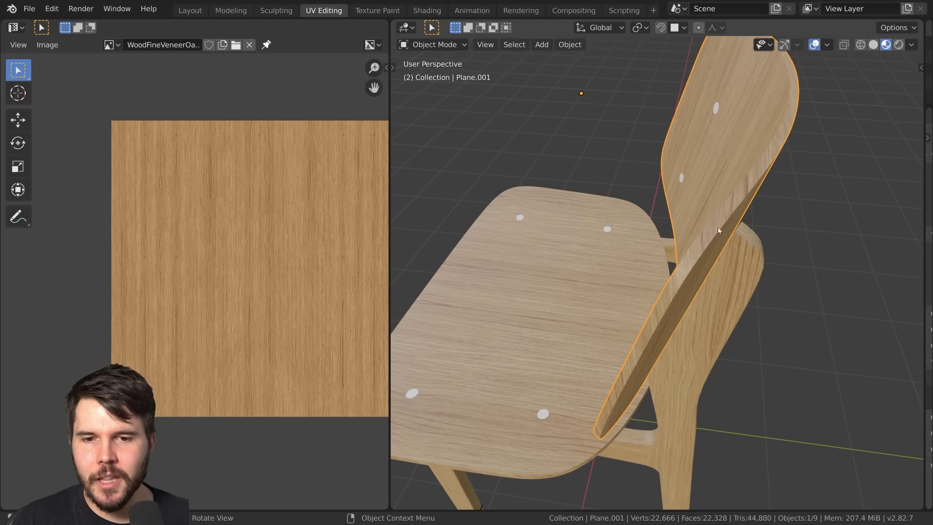
{"action": "scroll", "coordinate": [734, 222], "scroll_direction": "down", "scroll_amount": 3}
{"action": "middle_click_drag", "start_coordinate": [734, 222], "coordinate": [715, 248]}
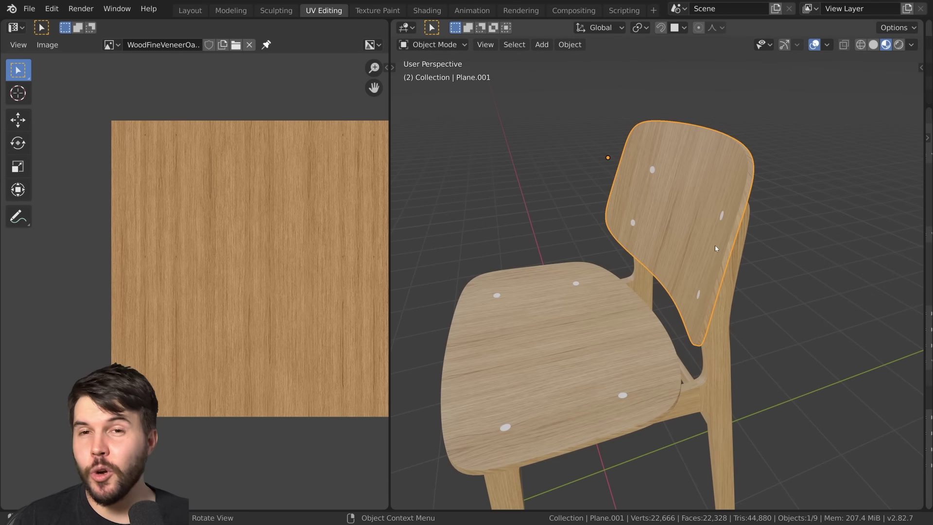
{"action": "left_click", "coordinate": [816, 207]}
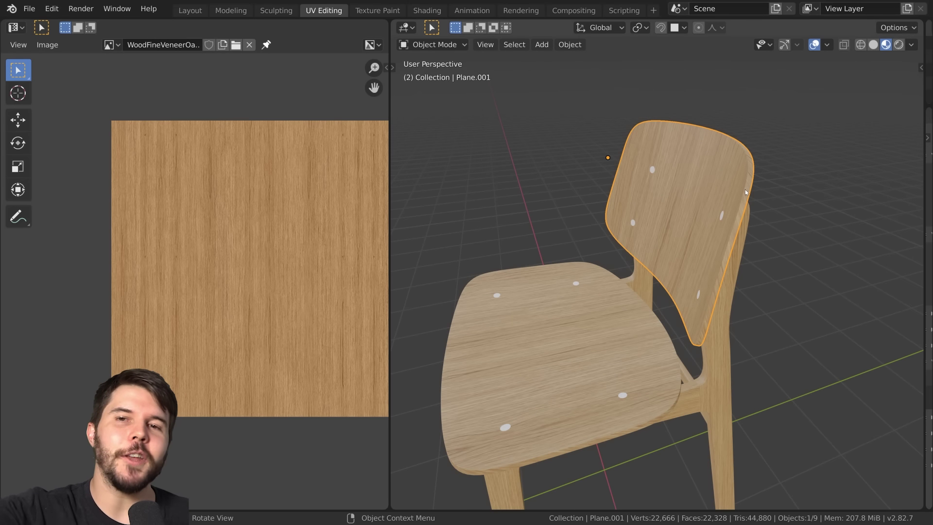
{"action": "middle_click_drag", "start_coordinate": [745, 189], "coordinate": [658, 248]}
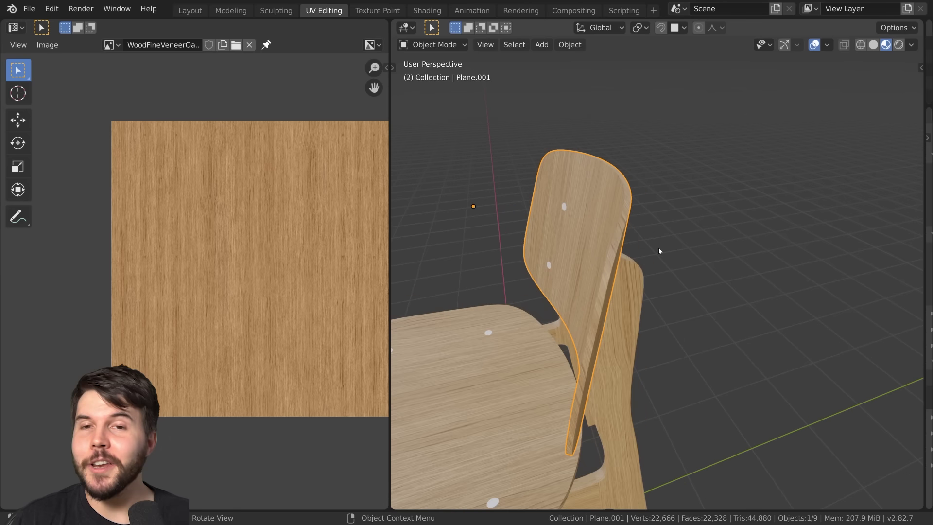
{"action": "left_click", "coordinate": [659, 250]}
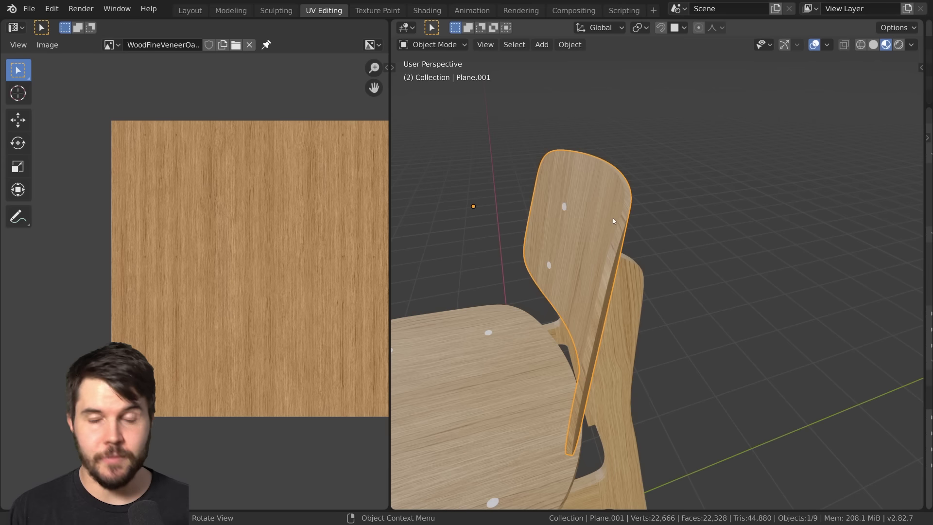
{"action": "middle_click_drag", "start_coordinate": [613, 222], "coordinate": [587, 231]}
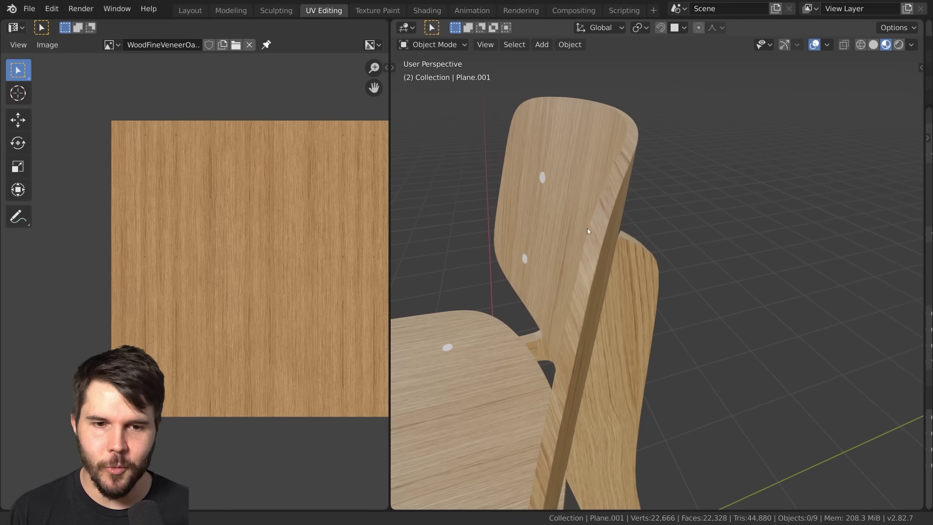
Step: Open the backrest for editing, pick its edge strip by linked selection delimited by seams, and select all of the strip's UVs
{"action": "left_click", "coordinate": [608, 212]}
{"action": "key", "text": "Tab"}
{"action": "key", "text": "alt+a"}
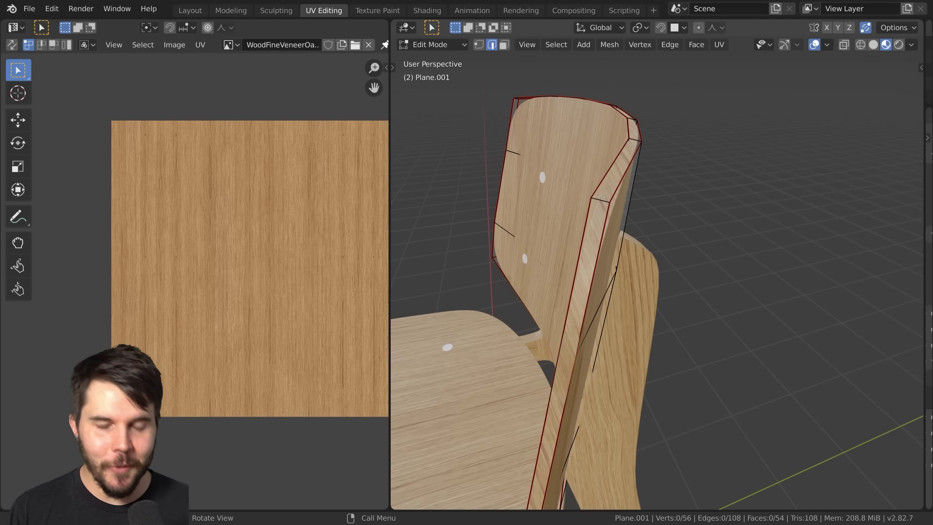
{"action": "key", "text": "l"}
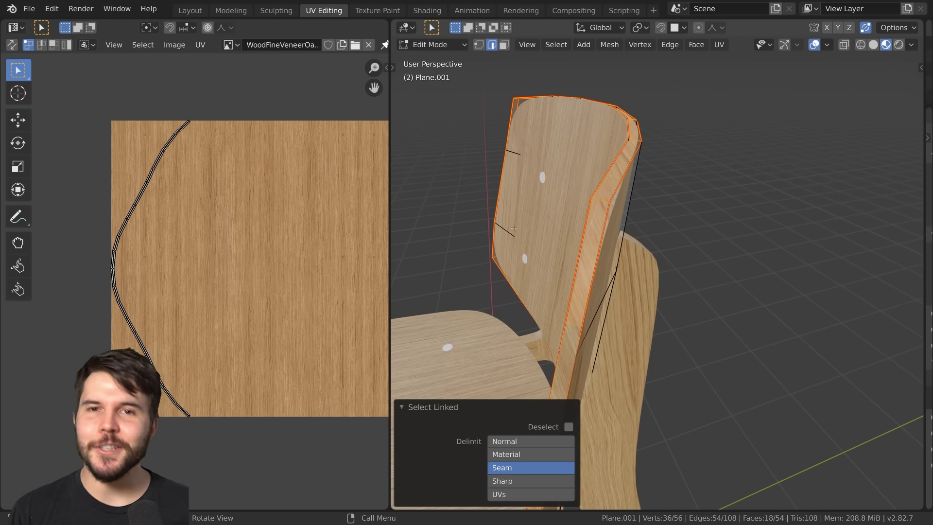
{"action": "middle_click_drag", "start_coordinate": [559, 224], "coordinate": [681, 165]}
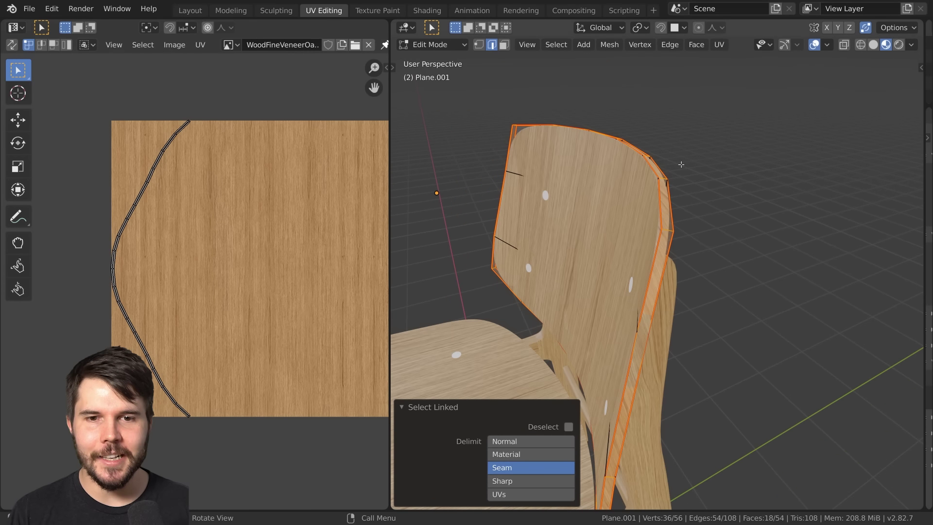
{"action": "scroll", "coordinate": [209, 242], "scroll_direction": "down", "scroll_amount": 4}
{"action": "scroll", "coordinate": [228, 253], "scroll_direction": "up", "scroll_amount": 6}
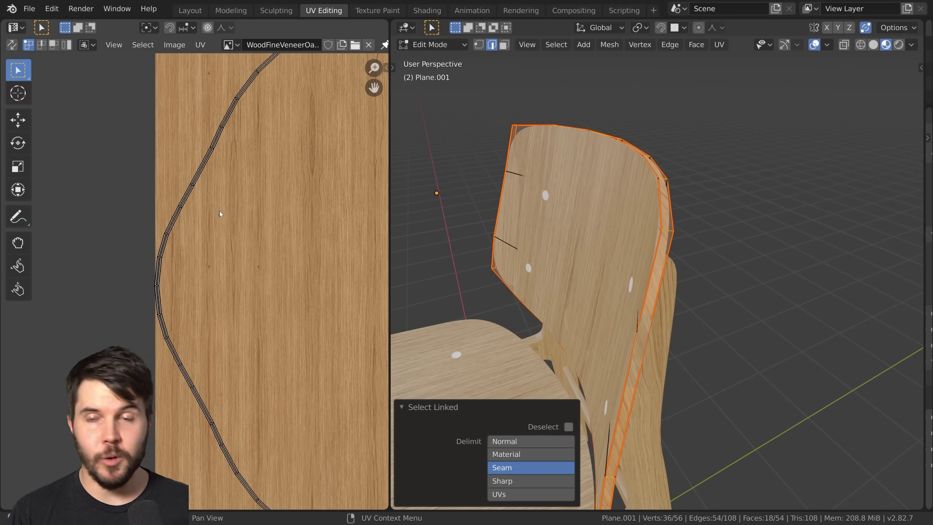
{"action": "key", "text": "a"}
{"action": "middle_click_drag", "start_coordinate": [222, 227], "coordinate": [181, 220], "text": "shift"}
{"action": "scroll", "coordinate": [196, 283], "scroll_direction": "down", "scroll_amount": 1}
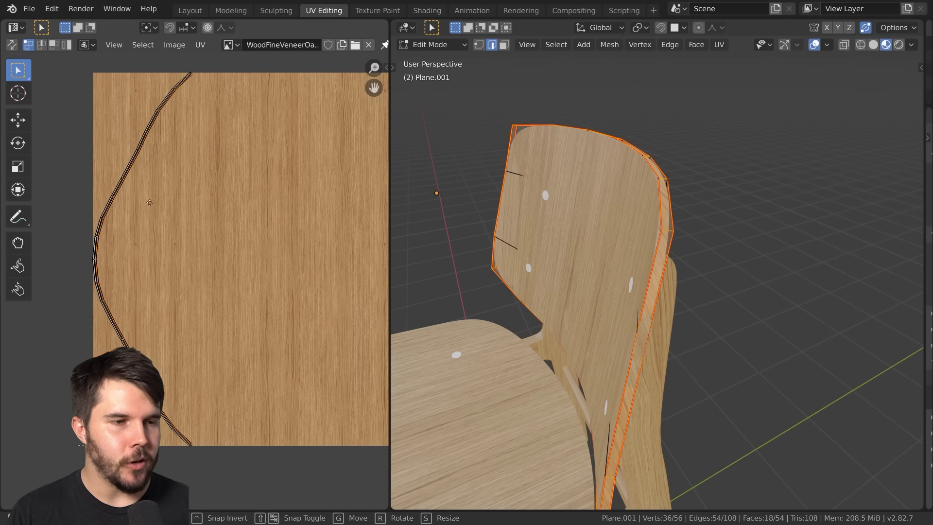
{"action": "right_click", "coordinate": [113, 169]}
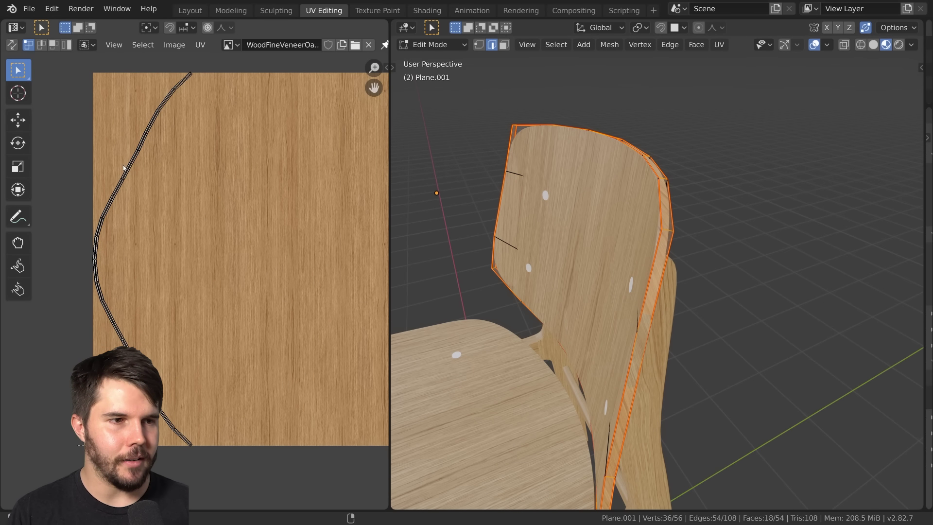
{"action": "scroll", "coordinate": [147, 170], "scroll_direction": "down", "scroll_amount": 1}
{"action": "middle_click_drag", "start_coordinate": [165, 185], "coordinate": [217, 217]}
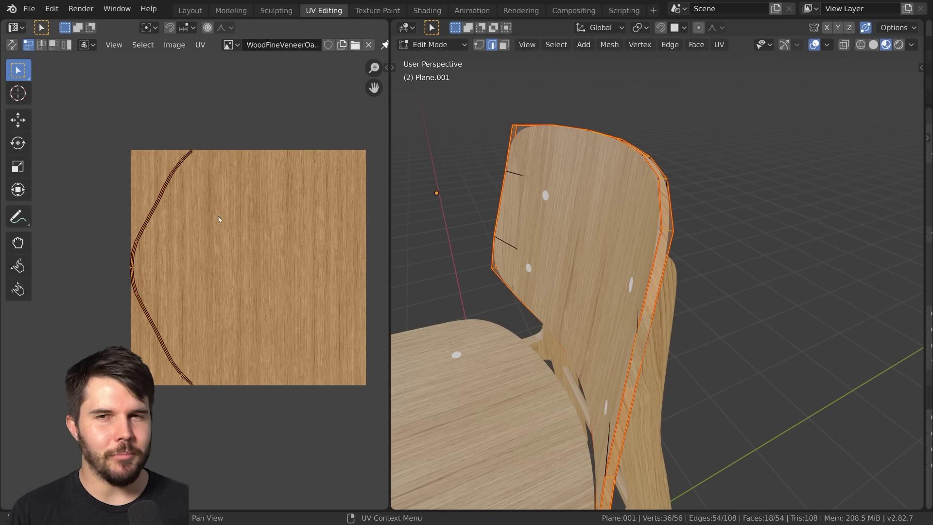
{"action": "scroll", "coordinate": [205, 225], "scroll_direction": "up", "scroll_amount": 2}
{"action": "scroll", "coordinate": [190, 224], "scroll_direction": "down", "scroll_amount": 1}
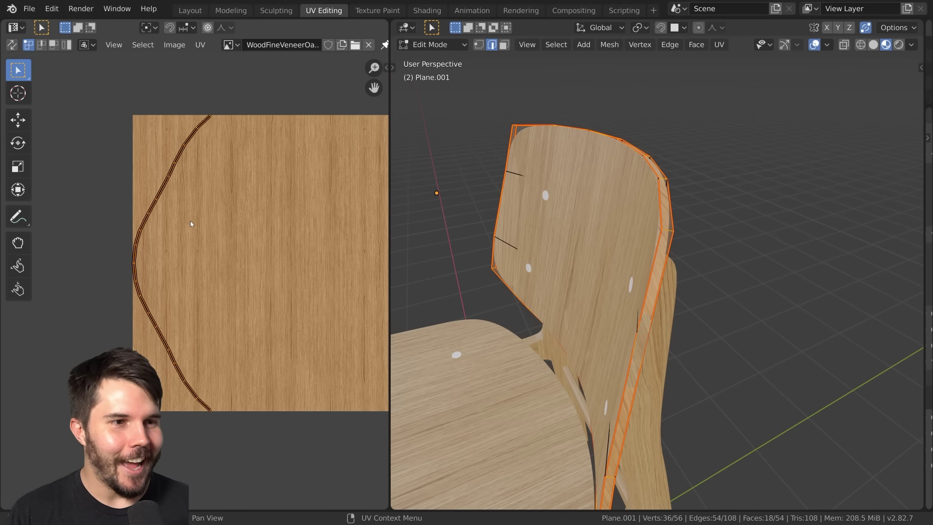
{"action": "scroll", "coordinate": [165, 199], "scroll_direction": "up", "scroll_amount": 1}
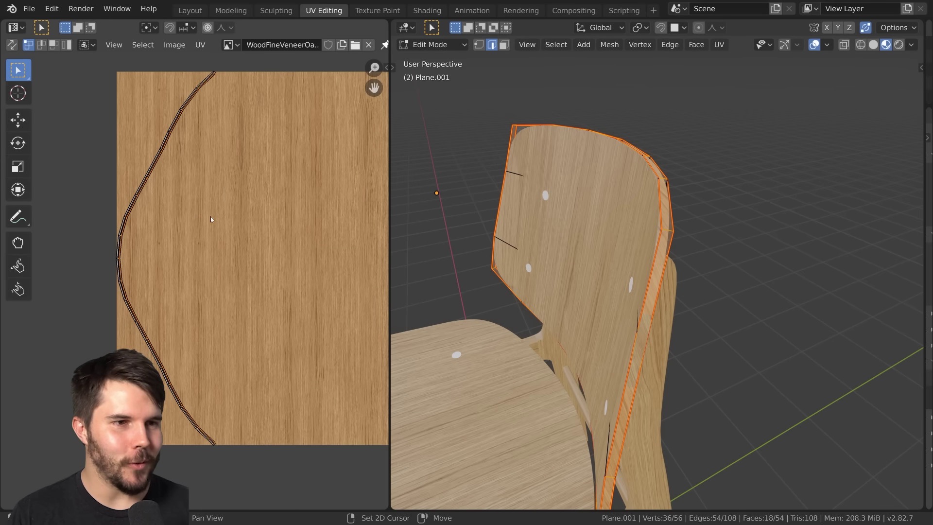
{"action": "middle_click_drag", "start_coordinate": [211, 220], "coordinate": [170, 205], "text": "shift"}
{"action": "key", "text": "g"}
{"action": "key", "text": "x"}
{"action": "right_click", "coordinate": [263, 203]}
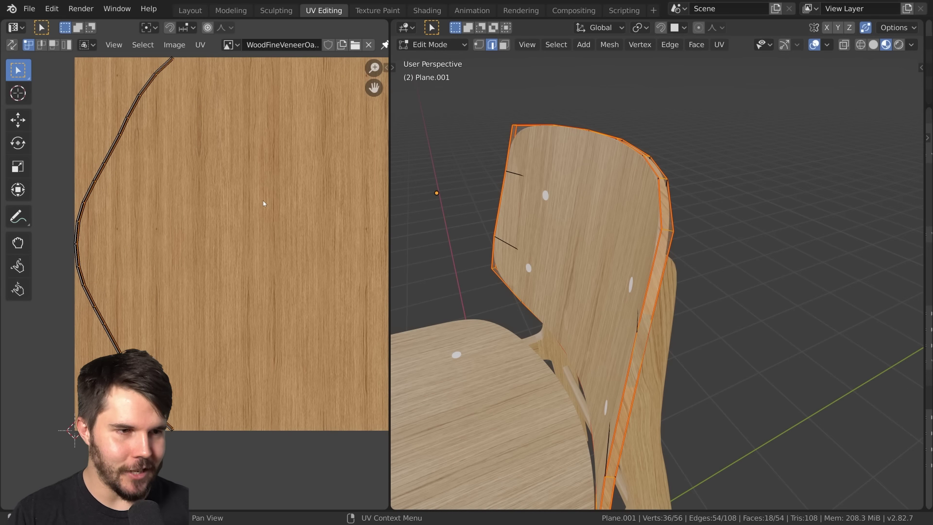
Step: Straighten the two long sides of the edge strip's UV island by scaling each to 0 along the X axis
{"action": "key", "text": "s"}
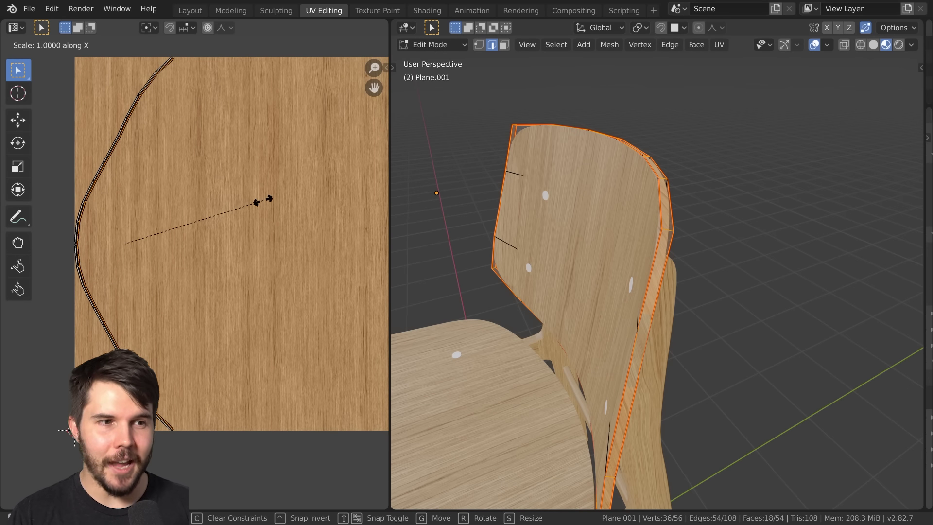
{"action": "key", "text": "0"}
{"action": "key", "text": "Return"}
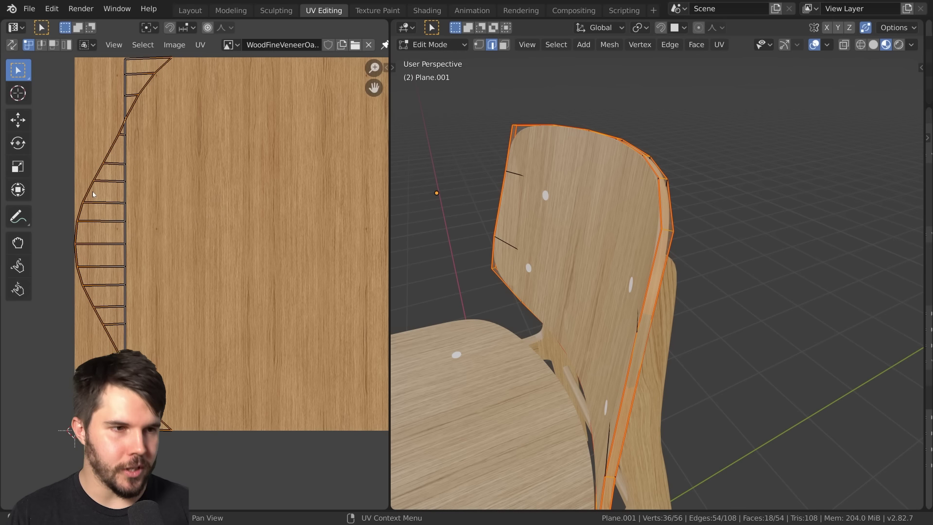
{"action": "key", "text": "s"}
{"action": "key", "text": "0"}
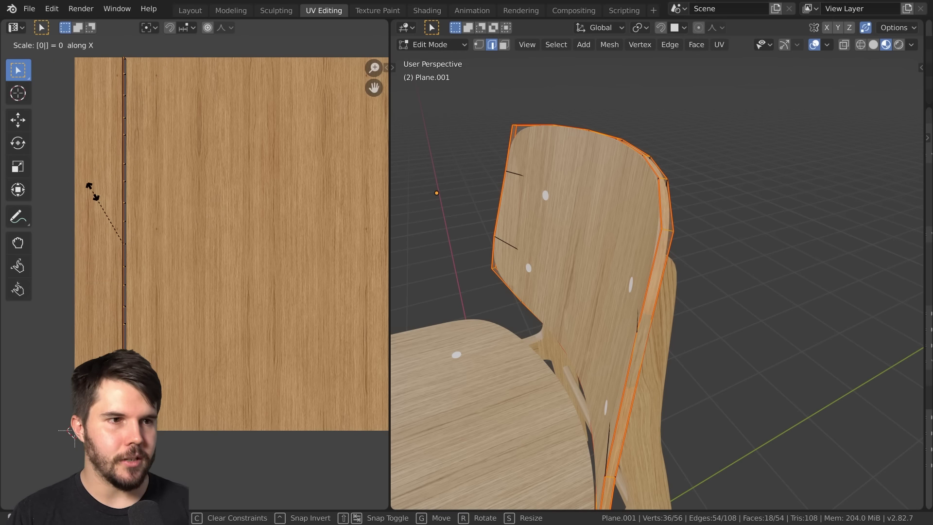
{"action": "key", "text": "Return"}
Step: Slide one long side of the straightened edge strip along the Y axis to level its cross edges, and inspect the strip
{"action": "scroll", "coordinate": [233, 246], "scroll_direction": "up", "scroll_amount": 5}
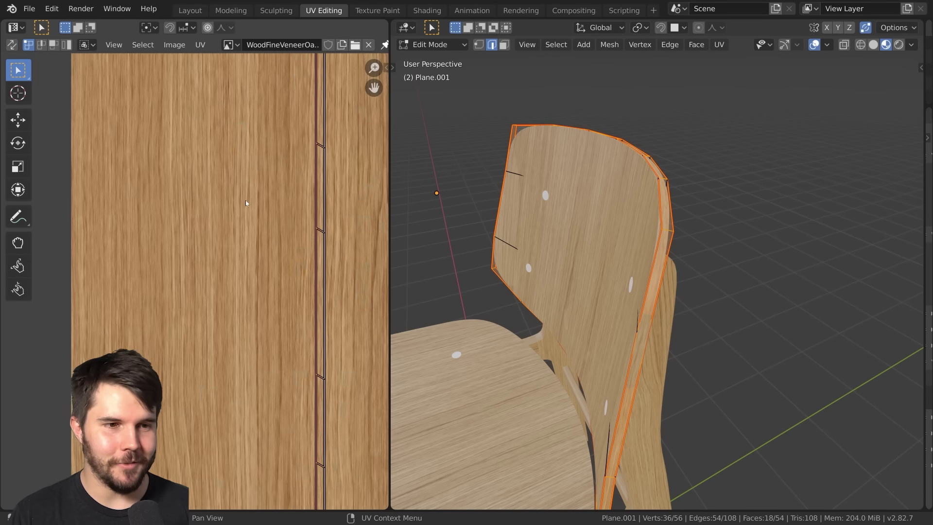
{"action": "scroll", "coordinate": [234, 246], "scroll_direction": "down", "scroll_amount": 4}
{"action": "scroll", "coordinate": [232, 200], "scroll_direction": "up", "scroll_amount": 1}
{"action": "key", "text": "g"}
{"action": "key", "text": "y"}
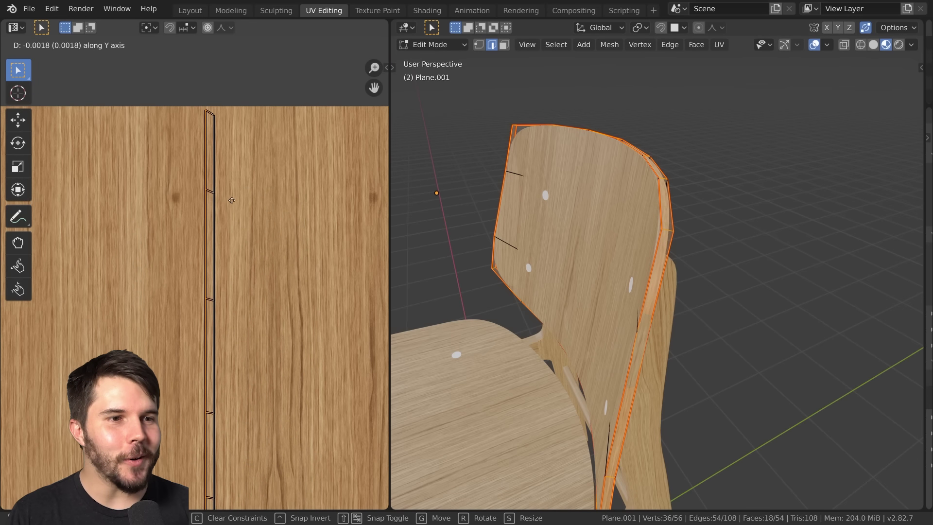
{"action": "left_click", "coordinate": [232, 205]}
{"action": "scroll", "coordinate": [232, 205], "scroll_direction": "down", "scroll_amount": 3}
{"action": "scroll", "coordinate": [211, 345], "scroll_direction": "up", "scroll_amount": 3}
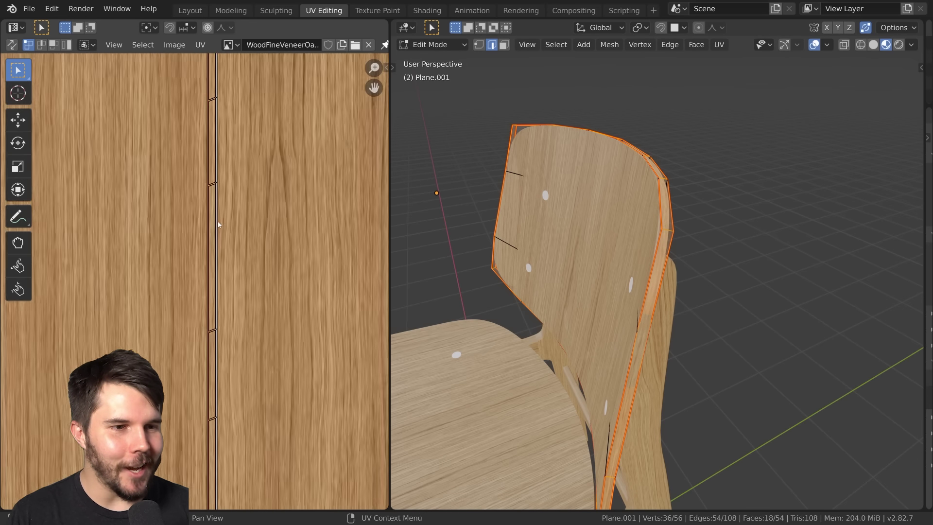
{"action": "scroll", "coordinate": [214, 365], "scroll_direction": "down", "scroll_amount": 4}
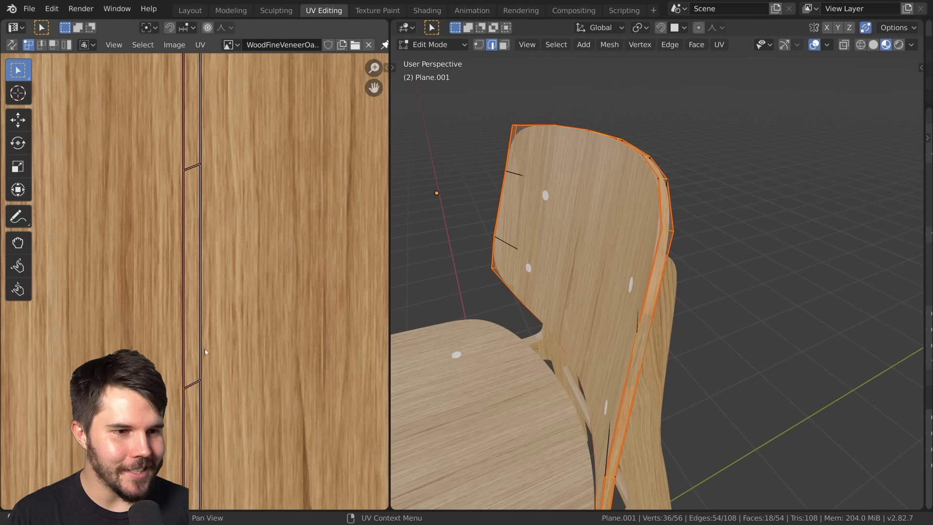
{"action": "scroll", "coordinate": [211, 279], "scroll_direction": "up", "scroll_amount": 4}
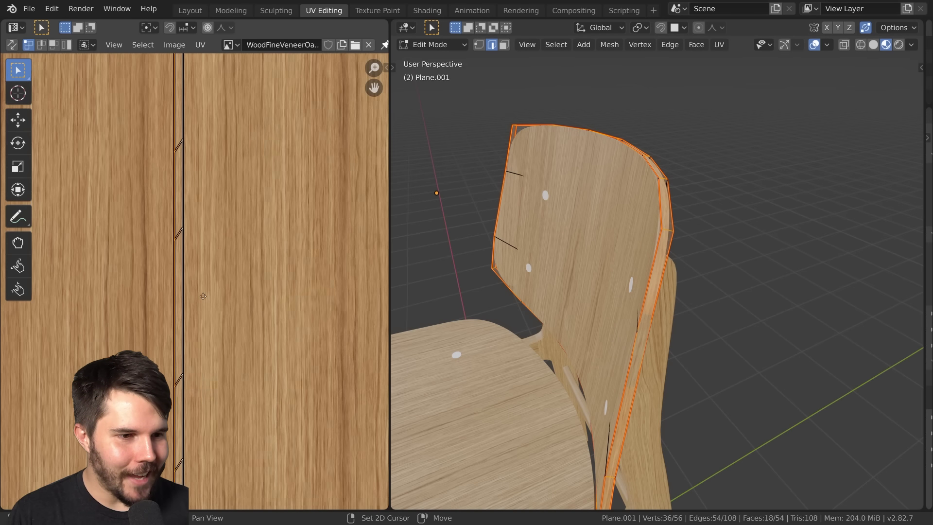
Step: Shift the edge strip's UV side along the Y axis again and rescale it to even out the slanted cross edges
{"action": "middle_click_drag", "start_coordinate": [217, 254], "coordinate": [230, 202]}
{"action": "key", "text": "g"}
{"action": "key", "text": "y"}
{"action": "left_click", "coordinate": [232, 193]}
{"action": "key", "text": "s"}
{"action": "left_click", "coordinate": [277, 225]}
Step: Undo the manual straightening of the edge strip's UV island back to its original curved shape
{"action": "scroll", "coordinate": [276, 224], "scroll_direction": "down", "scroll_amount": 4}
{"action": "middle_click_drag", "start_coordinate": [247, 97], "coordinate": [250, 373]}
{"action": "scroll", "coordinate": [213, 215], "scroll_direction": "up", "scroll_amount": 1}
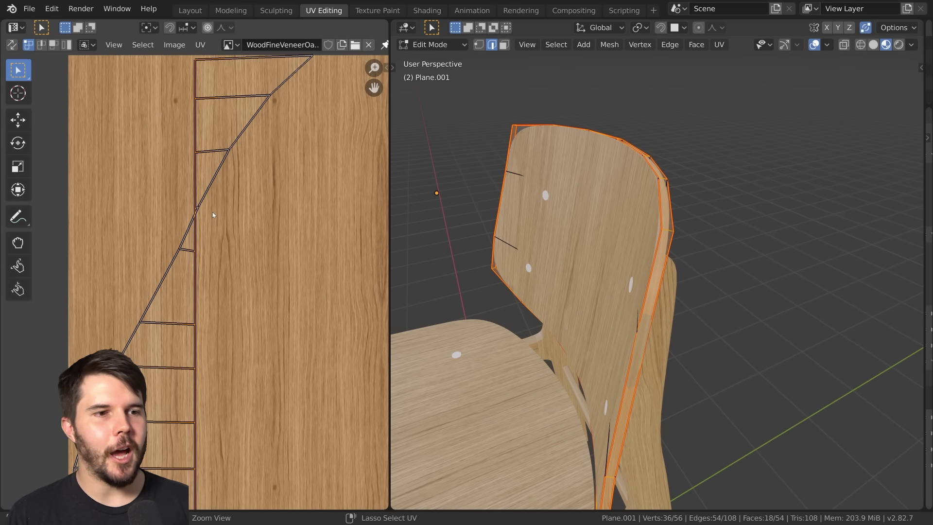
{"action": "scroll", "coordinate": [213, 215], "scroll_direction": "down", "scroll_amount": 3}
{"action": "scroll", "coordinate": [278, 267], "scroll_direction": "down", "scroll_amount": 2}
{"action": "middle_click_drag", "start_coordinate": [308, 384], "coordinate": [269, 239], "text": "shift"}
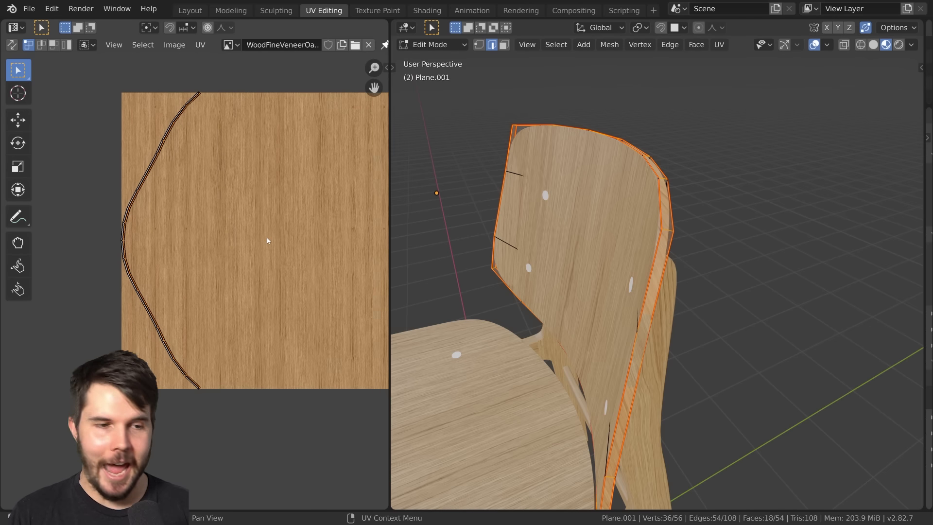
Step: Straighten the edge strip's UV island with the UV Squares add-on, using To Grid By Shape
{"action": "scroll", "coordinate": [267, 239], "scroll_direction": "up", "scroll_amount": 1}
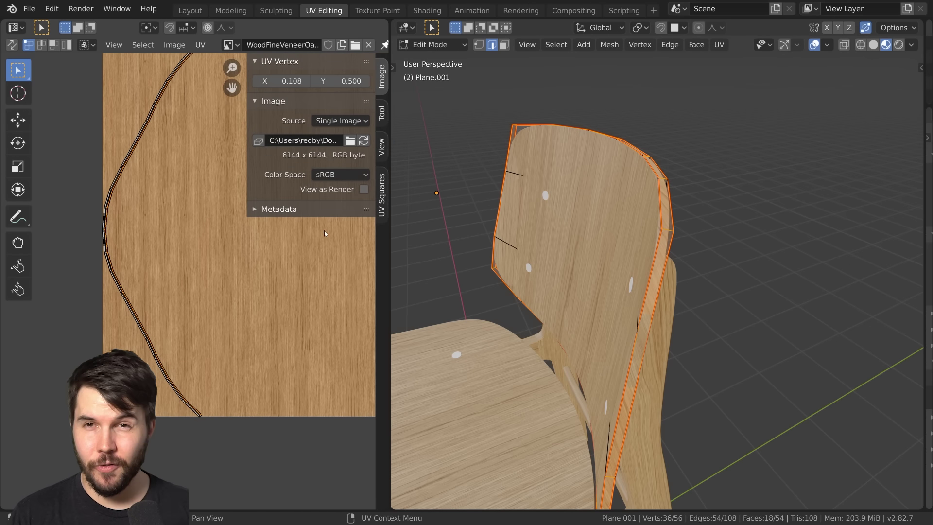
{"action": "left_click", "coordinate": [383, 194]}
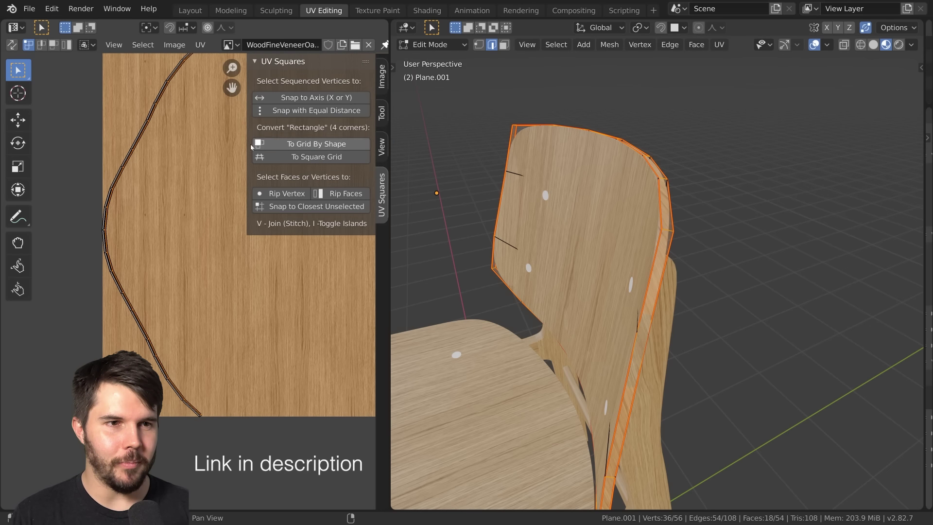
{"action": "middle_click_drag", "start_coordinate": [194, 163], "coordinate": [200, 190], "text": "shift"}
{"action": "scroll", "coordinate": [183, 232], "scroll_direction": "up", "scroll_amount": 2}
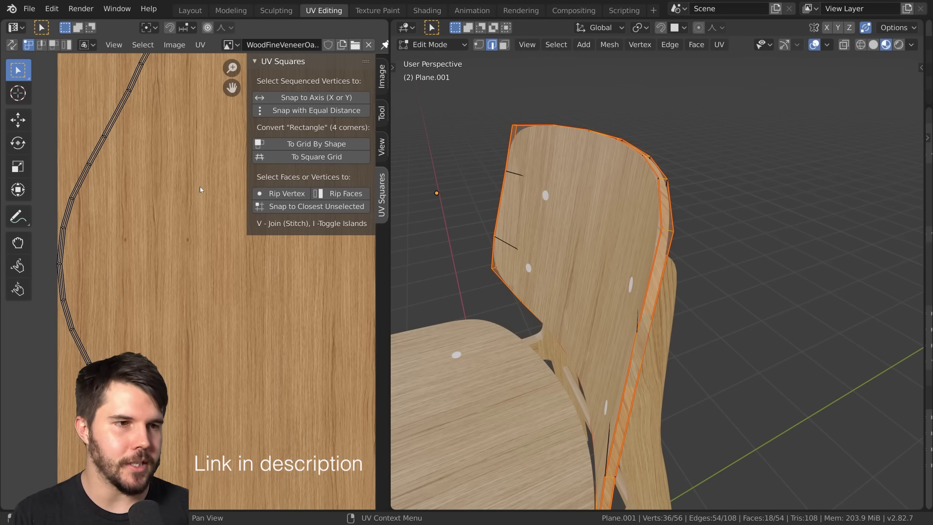
{"action": "scroll", "coordinate": [201, 190], "scroll_direction": "down", "scroll_amount": 3}
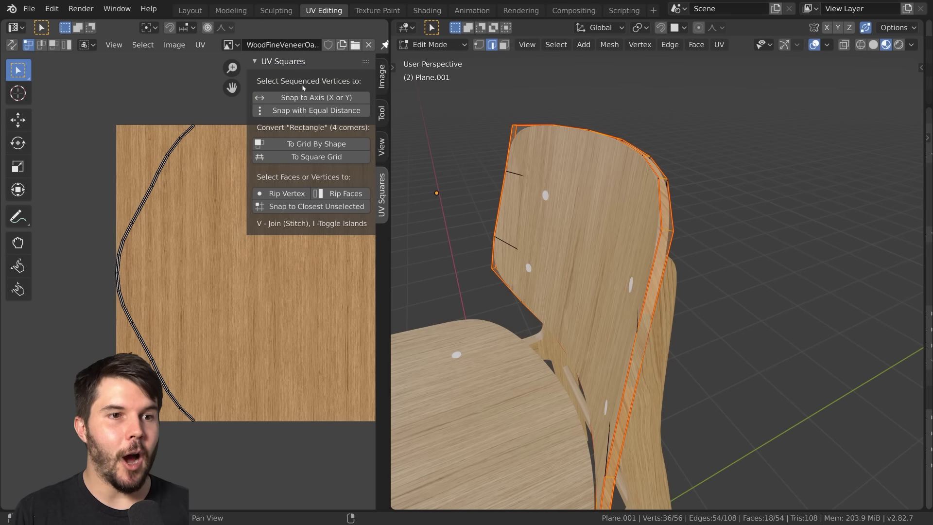
{"action": "scroll", "coordinate": [163, 203], "scroll_direction": "up", "scroll_amount": 2}
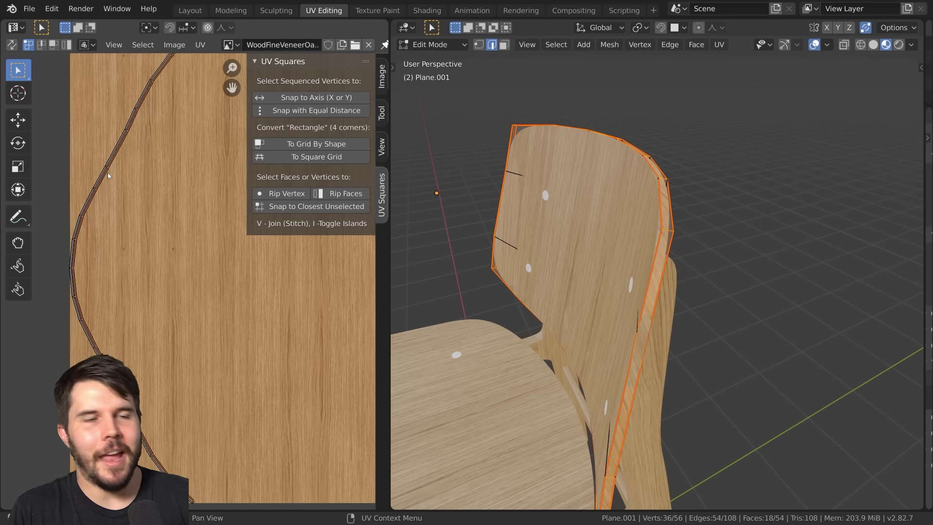
{"action": "left_click", "coordinate": [312, 144]}
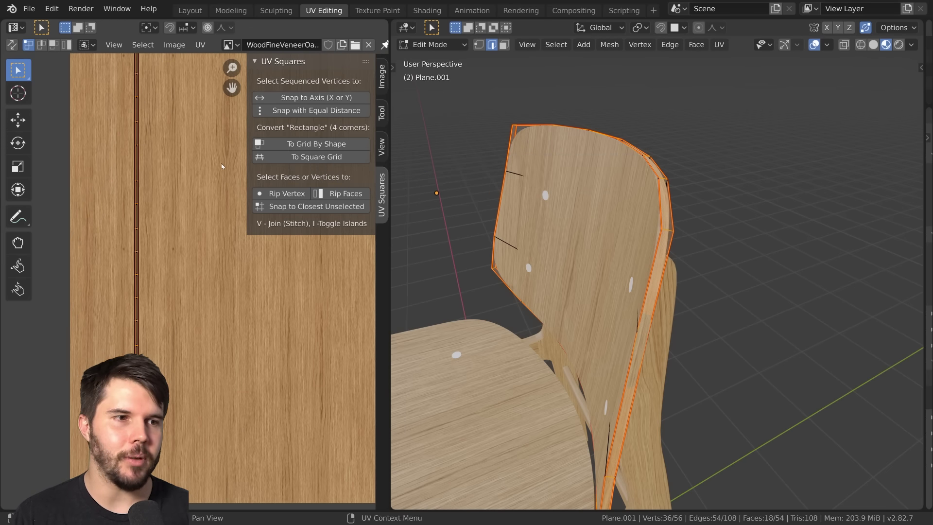
Step: Hide the UV editor's sidebar and inspect the whole straightened edge strip over the oak texture
{"action": "scroll", "coordinate": [184, 269], "scroll_direction": "down", "scroll_amount": 3}
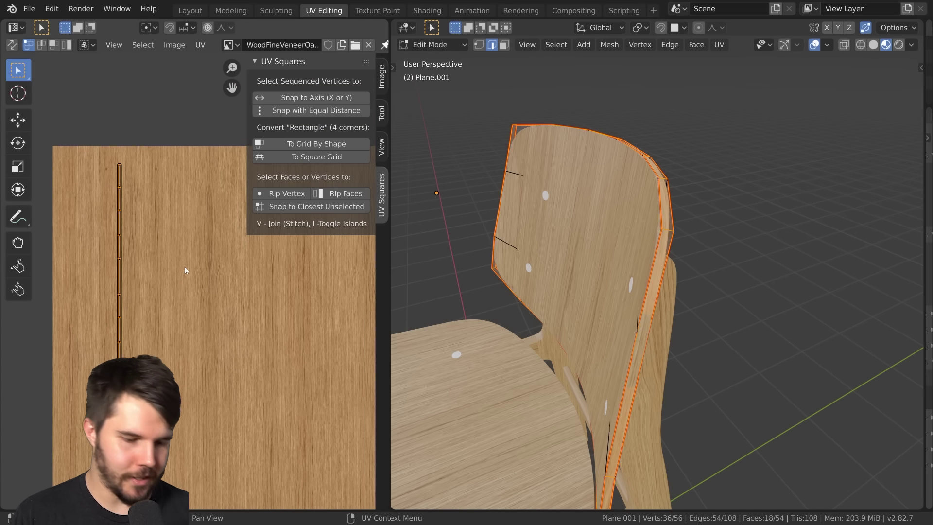
{"action": "key", "text": "n"}
{"action": "scroll", "coordinate": [185, 267], "scroll_direction": "down", "scroll_amount": 1}
{"action": "middle_click_drag", "start_coordinate": [185, 268], "coordinate": [225, 203], "text": "shift"}
{"action": "scroll", "coordinate": [225, 207], "scroll_direction": "up", "scroll_amount": 4}
{"action": "scroll", "coordinate": [212, 237], "scroll_direction": "down", "scroll_amount": 3}
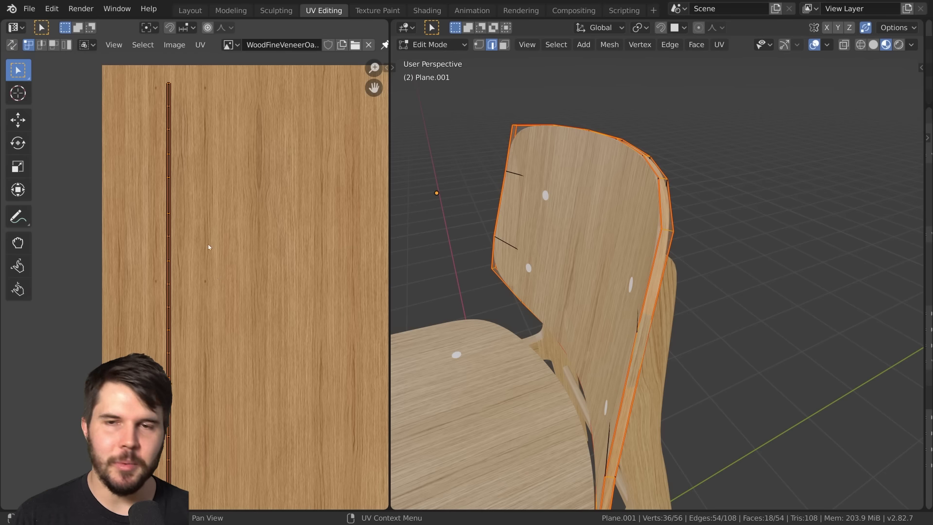
{"action": "scroll", "coordinate": [212, 277], "scroll_direction": "down", "scroll_amount": 3}
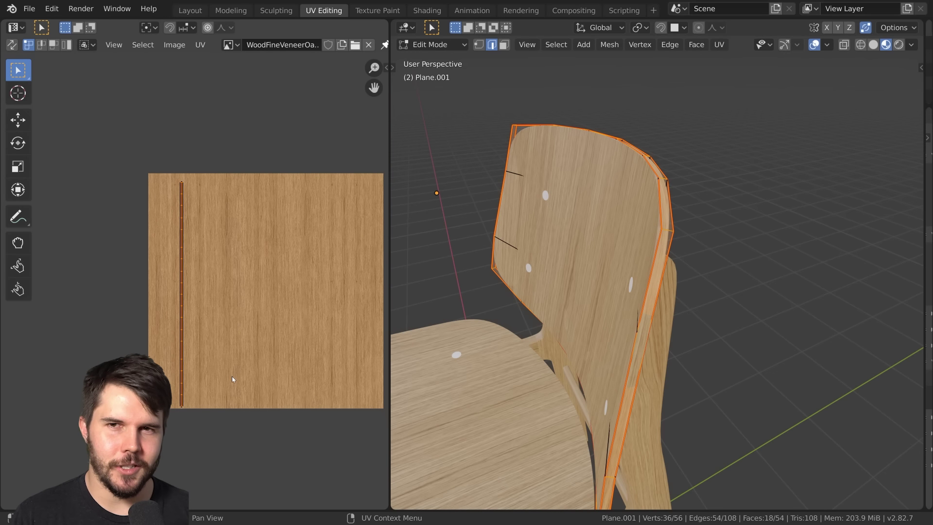
{"action": "scroll", "coordinate": [255, 388], "scroll_direction": "up", "scroll_amount": 1}
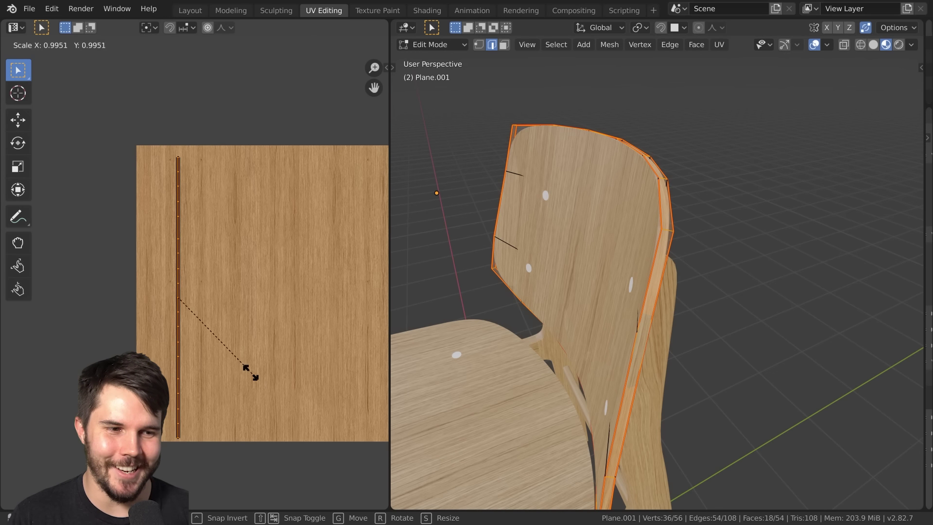
{"action": "right_click", "coordinate": [236, 351]}
{"action": "scroll", "coordinate": [215, 194], "scroll_direction": "up", "scroll_amount": 3}
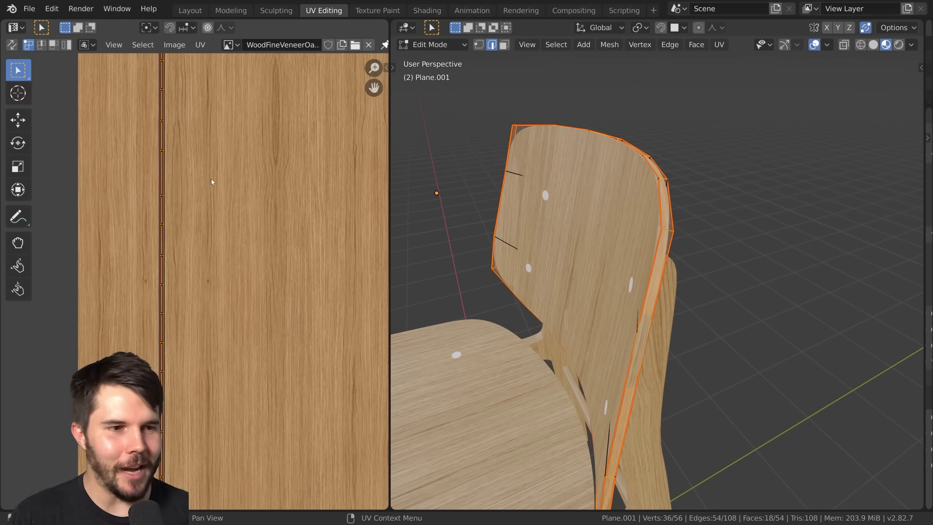
{"action": "scroll", "coordinate": [219, 205], "scroll_direction": "down", "scroll_amount": 6}
{"action": "scroll", "coordinate": [240, 346], "scroll_direction": "up", "scroll_amount": 6}
{"action": "scroll", "coordinate": [244, 225], "scroll_direction": "down", "scroll_amount": 2}
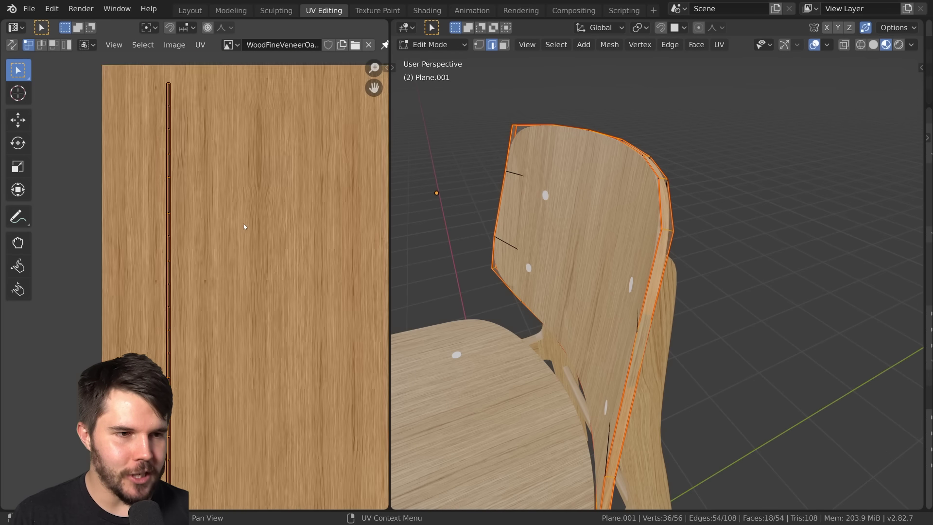
Step: Examine the wood grain along the backrest's curved edge in Object Mode
{"action": "scroll", "coordinate": [247, 238], "scroll_direction": "up", "scroll_amount": 6}
{"action": "scroll", "coordinate": [658, 235], "scroll_direction": "up", "scroll_amount": 4}
{"action": "middle_click_drag", "start_coordinate": [658, 236], "coordinate": [662, 298]}
{"action": "scroll", "coordinate": [675, 279], "scroll_direction": "down", "scroll_amount": 2}
{"action": "key", "text": "Tab"}
{"action": "middle_click_drag", "start_coordinate": [644, 219], "coordinate": [636, 271]}
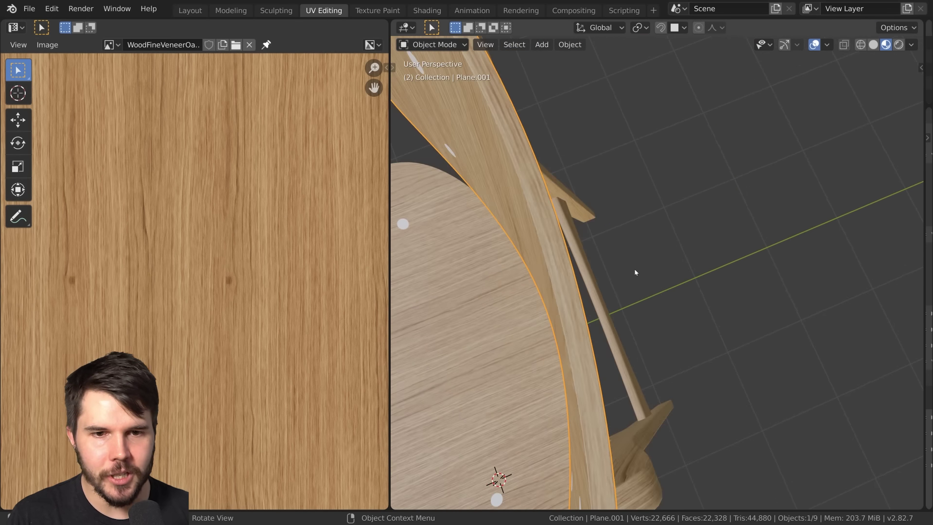
{"action": "scroll", "coordinate": [636, 272], "scroll_direction": "down", "scroll_amount": 1}
Step: Widen the edge strip's UV island along the X axis in Edit Mode
{"action": "key", "text": "Tab"}
{"action": "scroll", "coordinate": [361, 273], "scroll_direction": "down", "scroll_amount": 1}
{"action": "middle_click_drag", "start_coordinate": [202, 250], "coordinate": [244, 300], "text": "shift"}
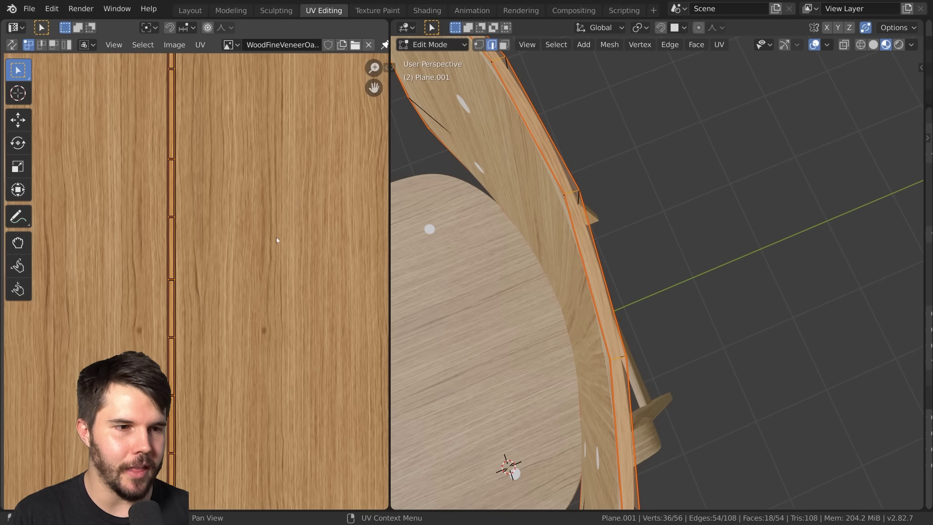
{"action": "key", "text": "s"}
{"action": "key", "text": "x"}
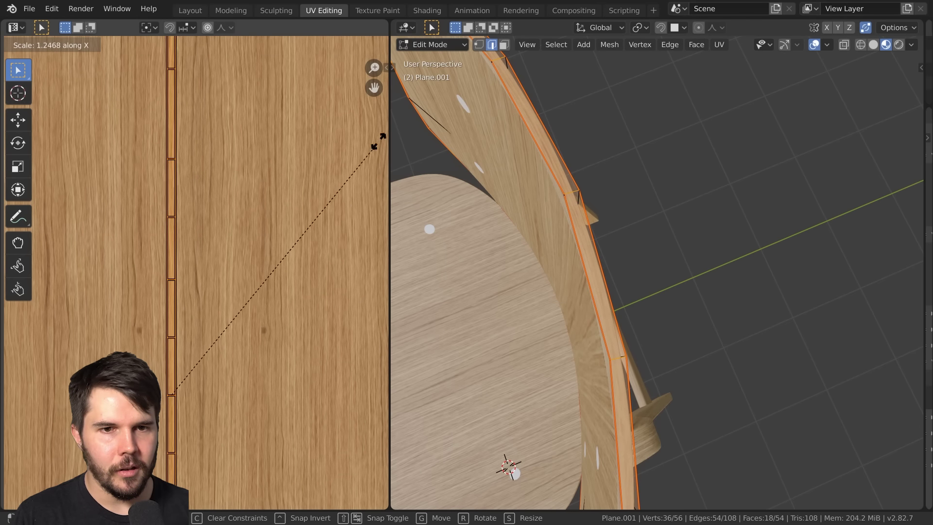
{"action": "left_click", "coordinate": [313, 193]}
Step: Scale the edge strip's UV island down along the Y axis in two passes, leaving a much shorter strip
{"action": "scroll", "coordinate": [315, 191], "scroll_direction": "down", "scroll_amount": 4}
{"action": "key", "text": "s"}
{"action": "key", "text": "y"}
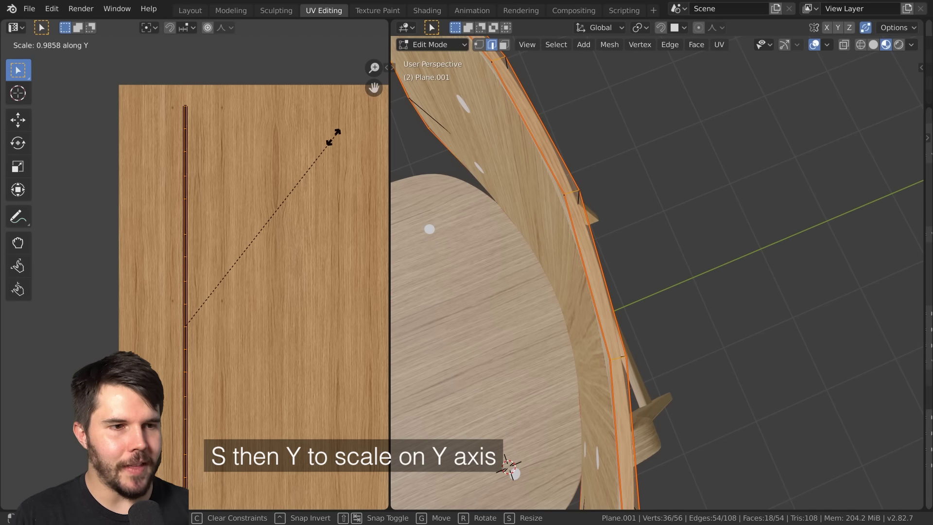
{"action": "left_click", "coordinate": [217, 336]}
{"action": "scroll", "coordinate": [212, 346], "scroll_direction": "up", "scroll_amount": 3}
{"action": "key", "text": "s"}
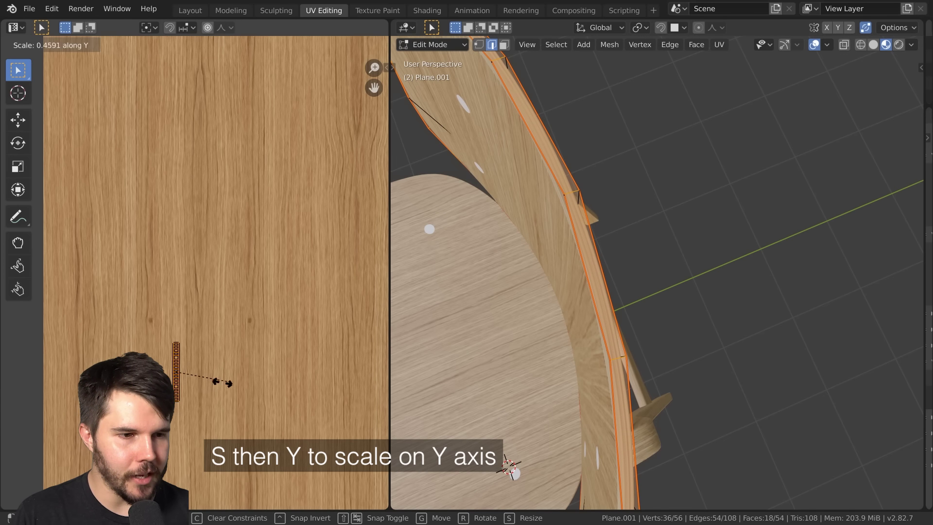
{"action": "left_click", "coordinate": [225, 381]}
Step: Rescale the shortened edge strip along the Y axis once more and check the grain on the backrest's edge
{"action": "key", "text": "Tab"}
{"action": "middle_click_drag", "start_coordinate": [583, 284], "coordinate": [621, 237]}
{"action": "key", "text": "Tab"}
{"action": "key", "text": "s"}
{"action": "key", "text": "y"}
{"action": "left_click", "coordinate": [276, 375]}
{"action": "key", "text": "Tab"}
{"action": "middle_click_drag", "start_coordinate": [655, 219], "coordinate": [656, 301]}
{"action": "key", "text": "Tab"}
Step: Slide the edge strip's UV island along the Y axis twice to sample other stretches of the grain
{"action": "scroll", "coordinate": [205, 308], "scroll_direction": "up", "scroll_amount": 3}
{"action": "middle_click_drag", "start_coordinate": [205, 308], "coordinate": [267, 175]}
{"action": "scroll", "coordinate": [246, 226], "scroll_direction": "up", "scroll_amount": 2}
{"action": "key", "text": "g"}
{"action": "key", "text": "y"}
{"action": "left_click", "coordinate": [256, 130]}
{"action": "middle_click_drag", "start_coordinate": [252, 135], "coordinate": [246, 238]}
{"action": "key", "text": "g"}
{"action": "key", "text": "y"}
{"action": "left_click", "coordinate": [254, 168]}
Step: Try rotating the edge strip's UV island, move it freely to another patch of wood, and check the edge in Object Mode
{"action": "key", "text": "r"}
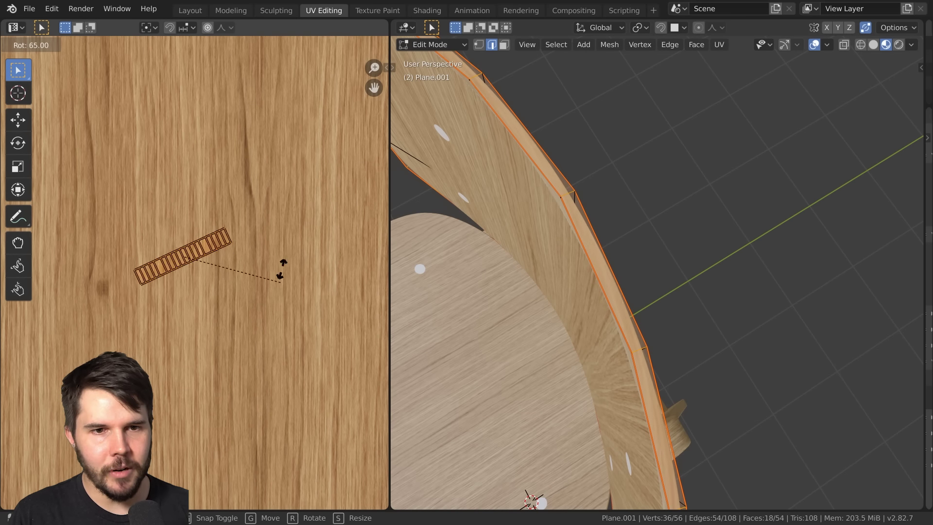
{"action": "left_click", "coordinate": [266, 151]}
{"action": "middle_click_drag", "start_coordinate": [208, 209], "coordinate": [232, 301]}
{"action": "scroll", "coordinate": [258, 263], "scroll_direction": "down", "scroll_amount": 4}
{"action": "key", "text": "g"}
{"action": "left_click", "coordinate": [260, 243]}
{"action": "key", "text": "Tab"}
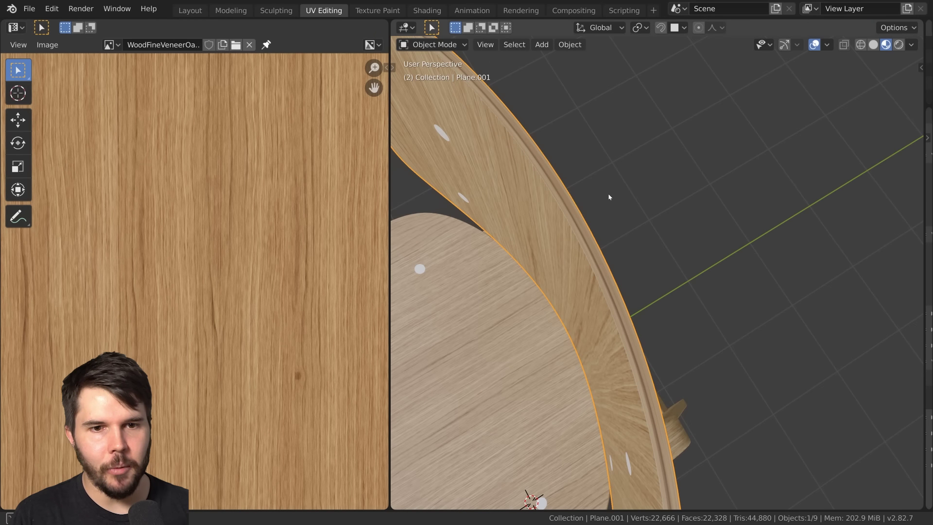
{"action": "middle_click_drag", "start_coordinate": [608, 198], "coordinate": [603, 199]}
Step: Reposition the edge strip's UV island in both axes and check the resulting grain on the backrest's edge
{"action": "key", "text": "Tab"}
{"action": "middle_click_drag", "start_coordinate": [270, 236], "coordinate": [234, 320]}
{"action": "key", "text": "g"}
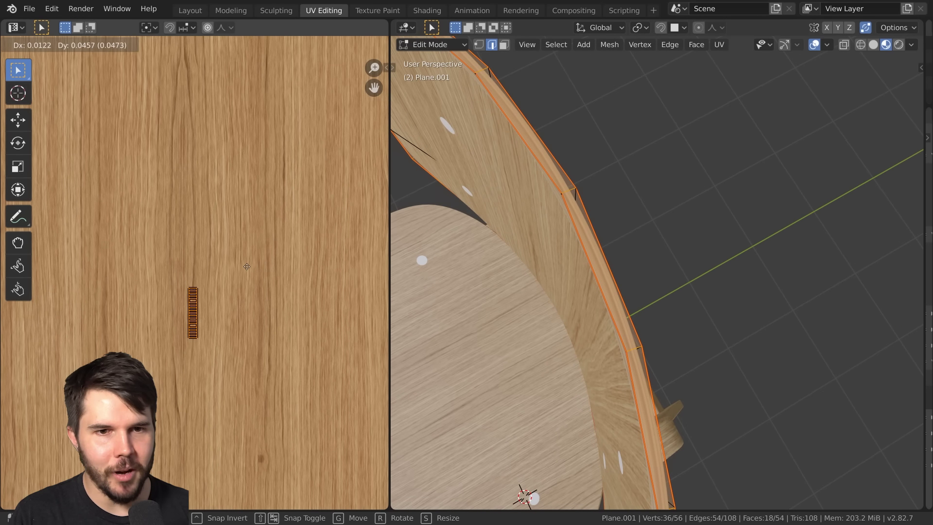
{"action": "left_click", "coordinate": [266, 260]}
{"action": "key", "text": "Tab"}
{"action": "middle_click_drag", "start_coordinate": [533, 191], "coordinate": [532, 179]}
Step: Shift the edge strip's UV island about 0.052 in X and 0.017 in Y, and move it farther up the texture
{"action": "key", "text": "Tab"}
{"action": "key", "text": "g"}
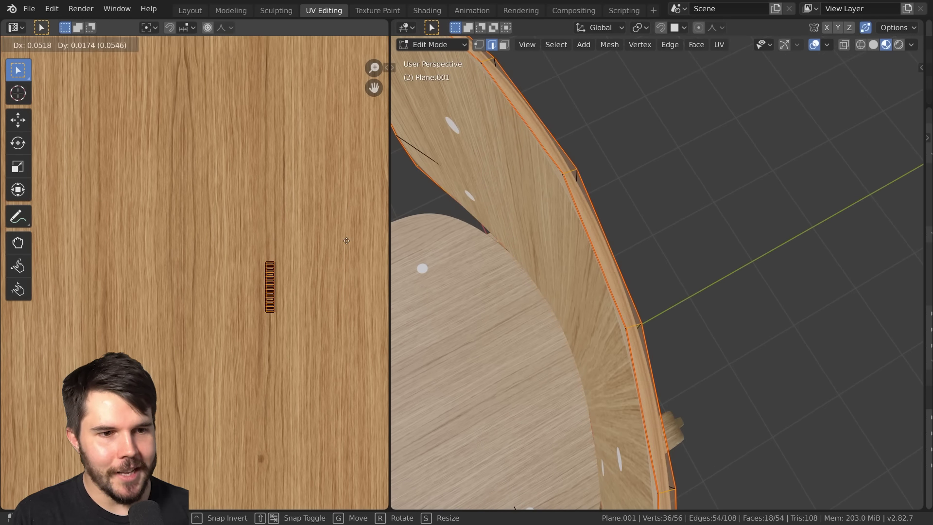
{"action": "left_click", "coordinate": [346, 241]}
{"action": "key", "text": "Tab"}
{"action": "key", "text": "Tab"}
{"action": "key", "text": "g"}
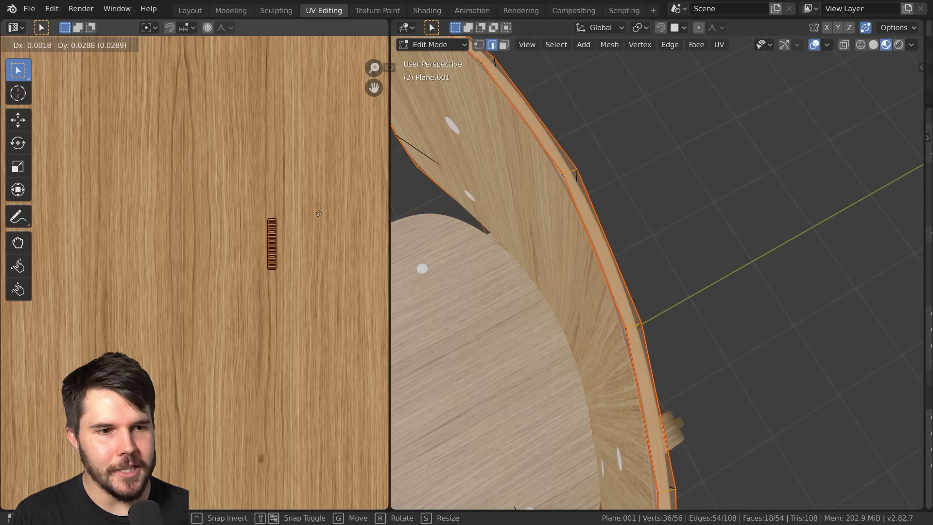
{"action": "left_click", "coordinate": [320, 150]}
Step: Widen the edge strip's UV island along the X axis in two passes and check the grain density on the edge
{"action": "key", "text": "s"}
{"action": "key", "text": "x"}
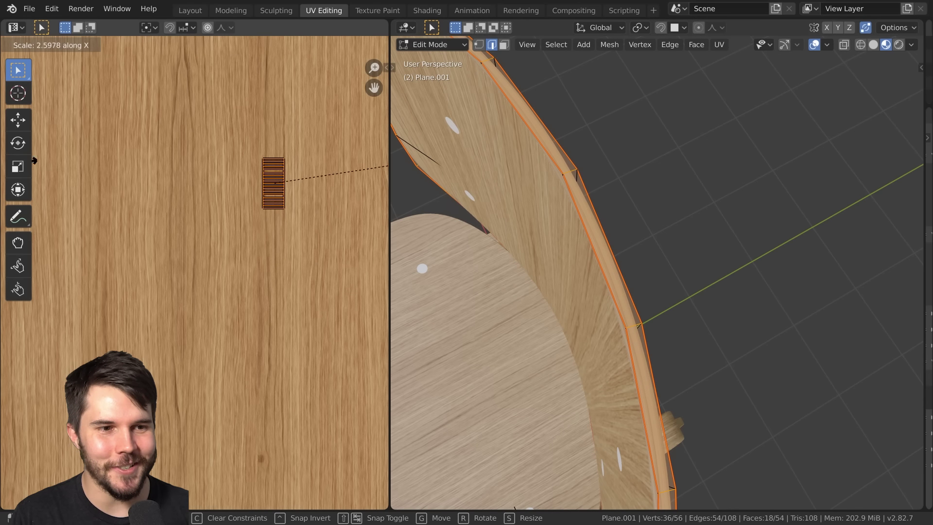
{"action": "left_click", "coordinate": [149, 188]}
{"action": "key", "text": "s"}
{"action": "key", "text": "x"}
{"action": "left_click", "coordinate": [324, 224]}
{"action": "key", "text": "Tab"}
{"action": "middle_click_drag", "start_coordinate": [621, 212], "coordinate": [611, 199]}
Step: Narrow the edge strip's UV island along the X axis and move it across to a neighbouring band of grain
{"action": "key", "text": "Tab"}
{"action": "key", "text": "s"}
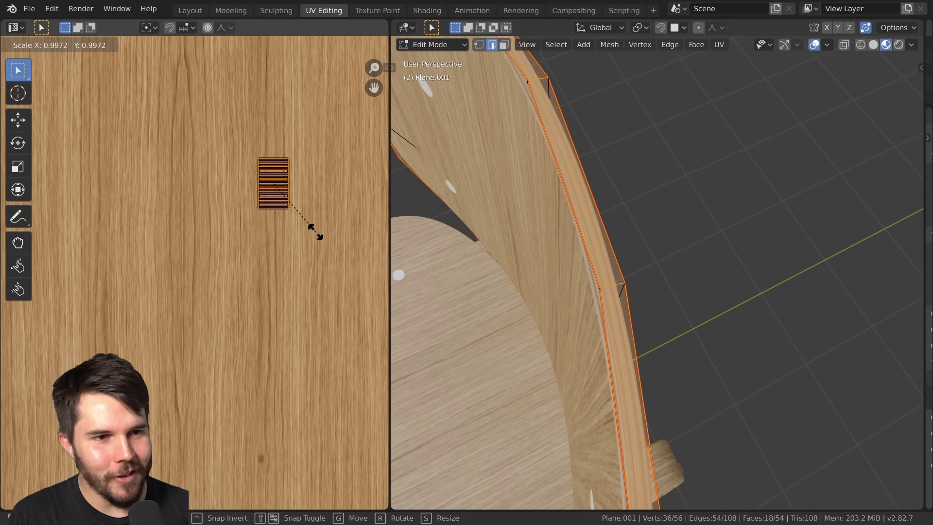
{"action": "left_click", "coordinate": [294, 204]}
{"action": "key", "text": "g"}
{"action": "key", "text": "x"}
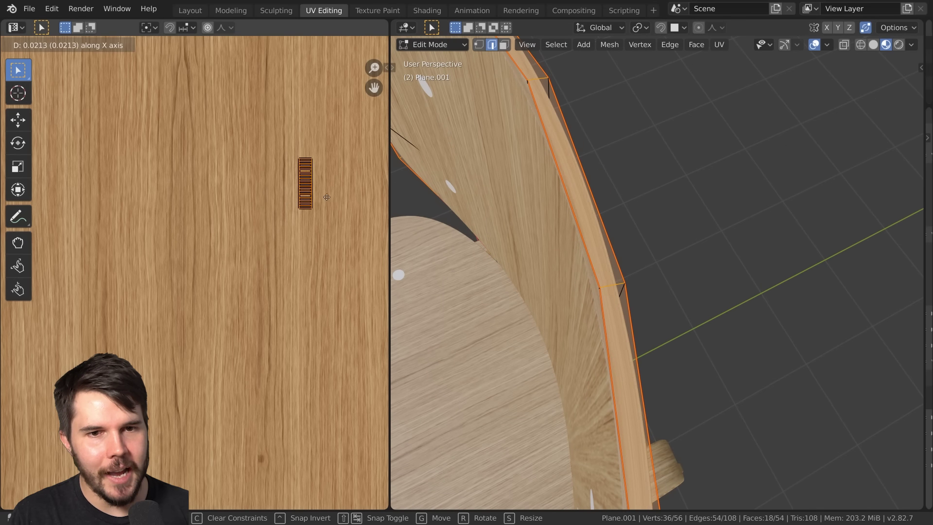
{"action": "key", "text": "y"}
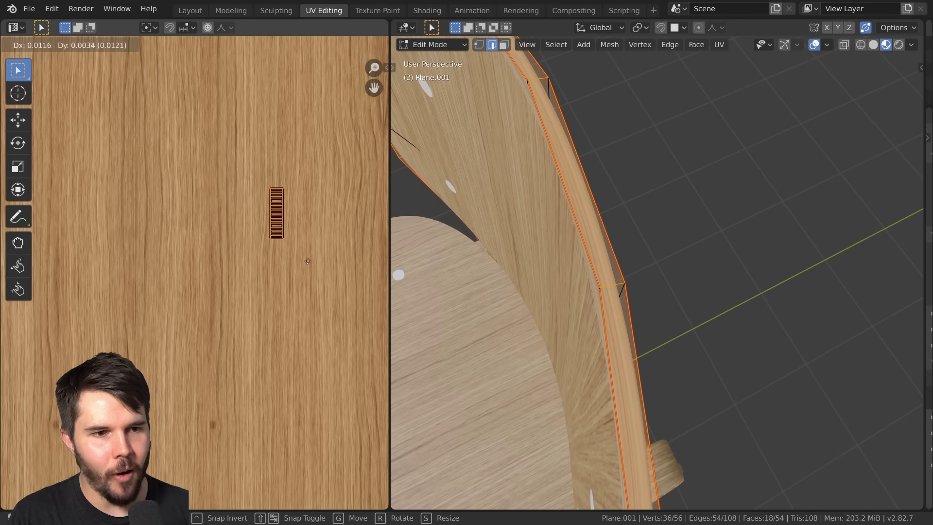
{"action": "left_click", "coordinate": [310, 324]}
Step: Move the edge strip's UV island well down the texture and check the whole backrest in Object Mode
{"action": "middle_click_drag", "start_coordinate": [310, 324], "coordinate": [172, 261]}
{"action": "scroll", "coordinate": [173, 261], "scroll_direction": "down", "scroll_amount": 1}
{"action": "key", "text": "g"}
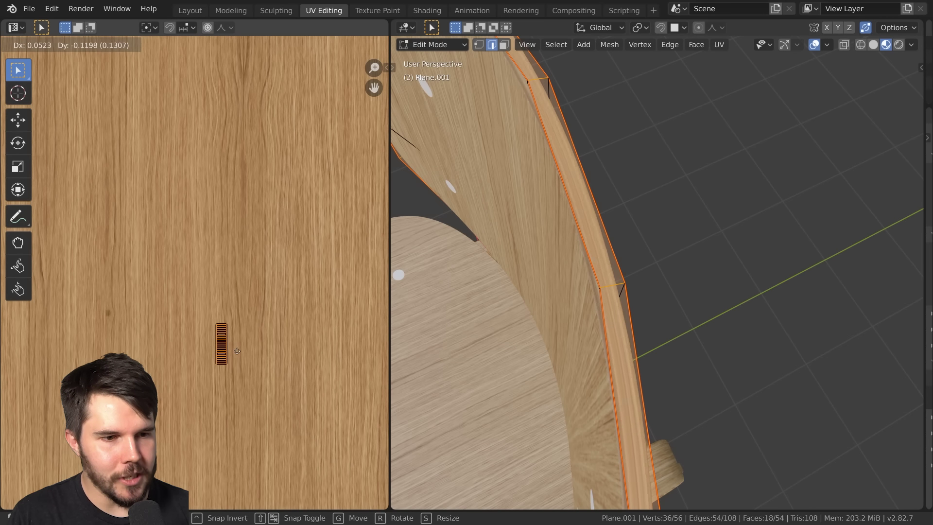
{"action": "left_click", "coordinate": [241, 351]}
{"action": "key", "text": "Tab"}
{"action": "scroll", "coordinate": [575, 229], "scroll_direction": "down", "scroll_amount": 4}
{"action": "scroll", "coordinate": [242, 323], "scroll_direction": "up", "scroll_amount": 3}
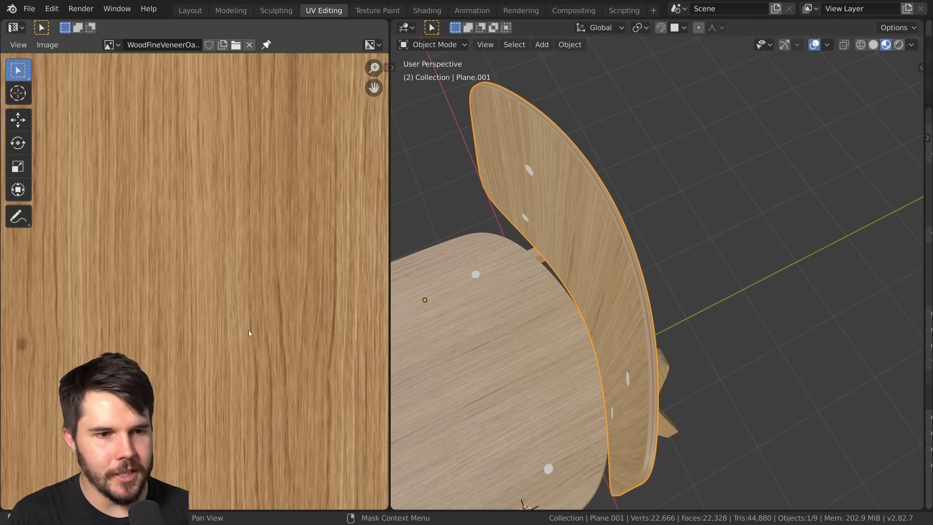
Step: Nudge the edge strip's UV island about 0.002 along the X axis and check the edge up close
{"action": "key", "text": "Tab"}
{"action": "middle_click_drag", "start_coordinate": [272, 400], "coordinate": [226, 264]}
{"action": "scroll", "coordinate": [226, 264], "scroll_direction": "up", "scroll_amount": 4}
{"action": "key", "text": "g"}
{"action": "key", "text": "x"}
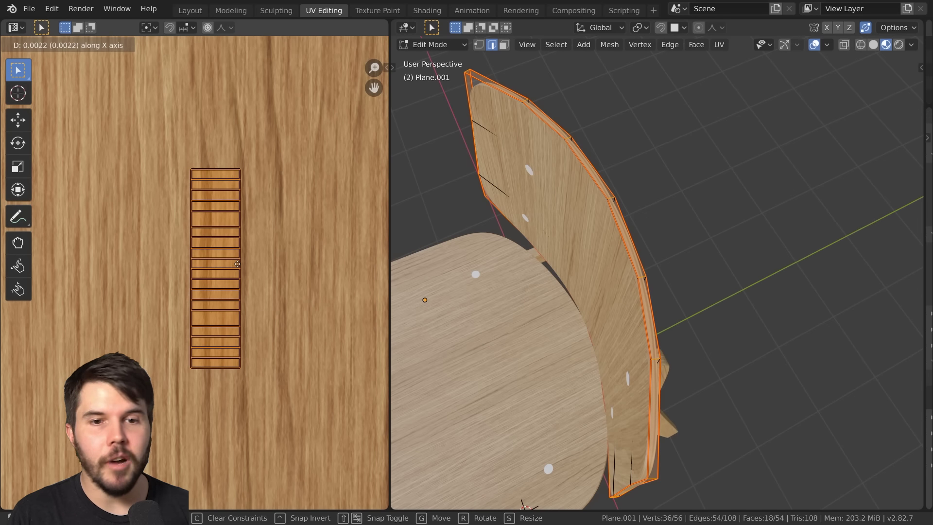
{"action": "left_click", "coordinate": [237, 264]}
{"action": "scroll", "coordinate": [608, 267], "scroll_direction": "up", "scroll_amount": 4}
{"action": "key", "text": "Tab"}
Step: Nudge the edge strip's UV island along Y and along X, and check the backrest from the front
{"action": "key", "text": "Tab"}
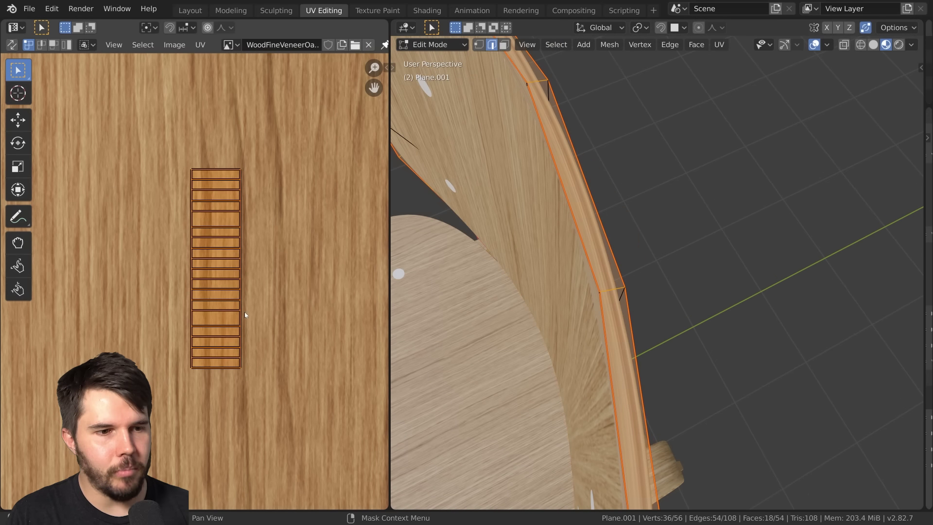
{"action": "key", "text": "g"}
{"action": "key", "text": "y"}
{"action": "left_click", "coordinate": [244, 299]}
{"action": "key", "text": "g"}
{"action": "key", "text": "x"}
{"action": "left_click", "coordinate": [236, 297]}
{"action": "key", "text": "Tab"}
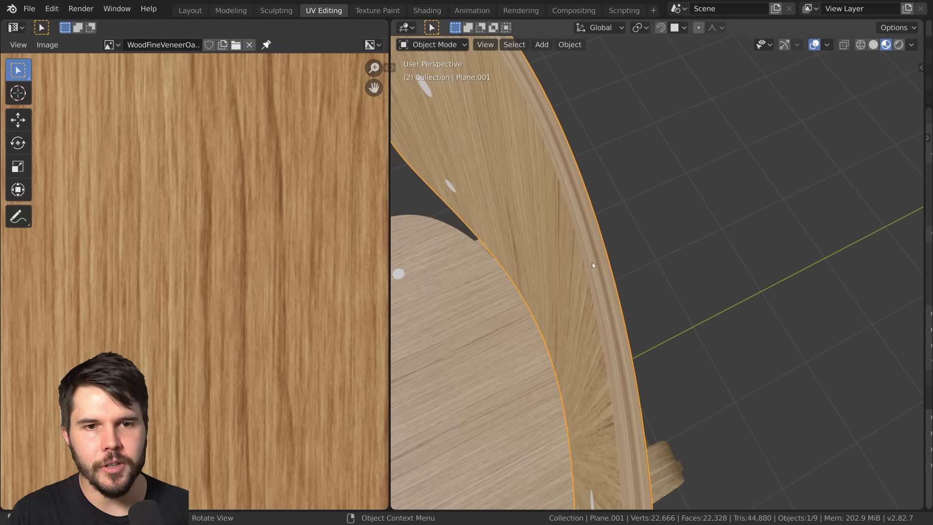
{"action": "scroll", "coordinate": [593, 266], "scroll_direction": "down", "scroll_amount": 4}
{"action": "middle_click_drag", "start_coordinate": [594, 268], "coordinate": [601, 171]}
Step: Slide the edge strip's UV island along the X axis toward positive X and view the backrest's edge
{"action": "key", "text": "Tab"}
{"action": "scroll", "coordinate": [243, 275], "scroll_direction": "down", "scroll_amount": 1}
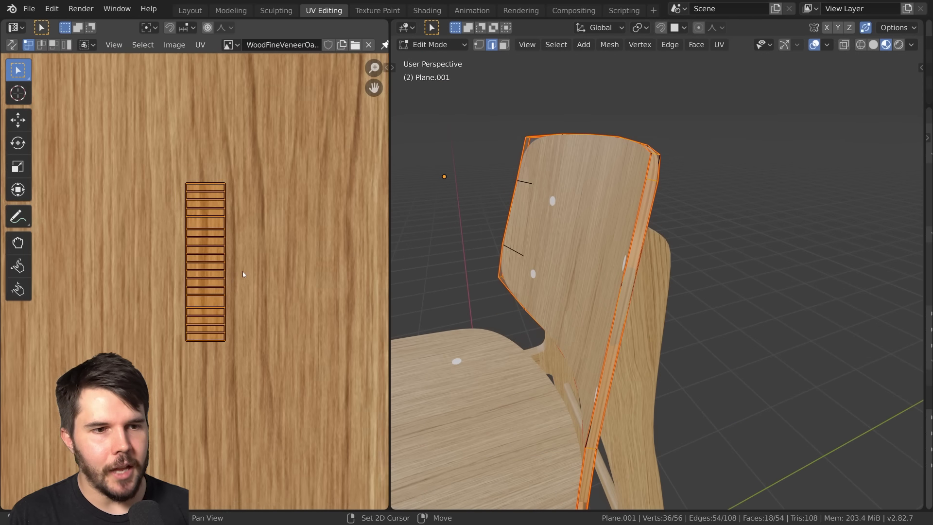
{"action": "middle_click_drag", "start_coordinate": [243, 275], "coordinate": [227, 312]}
{"action": "key", "text": "g"}
{"action": "key", "text": "x"}
{"action": "left_click", "coordinate": [247, 308]}
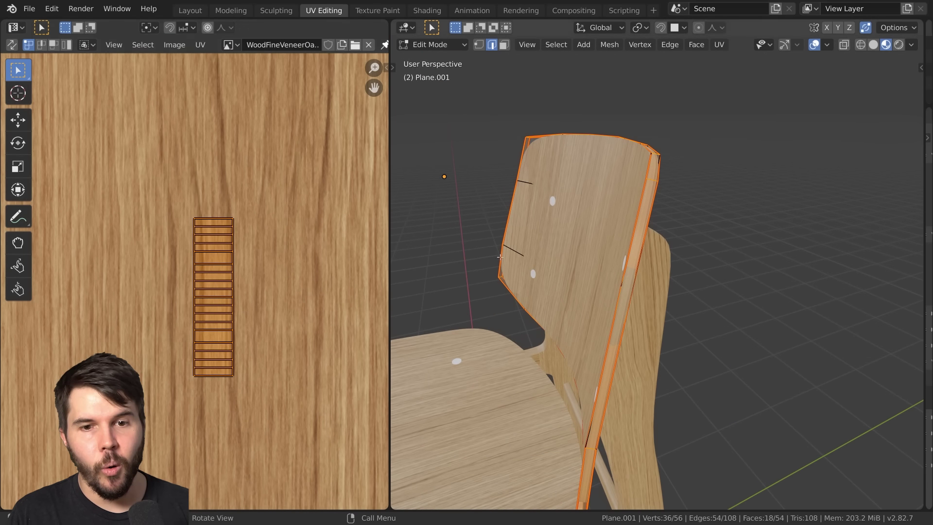
{"action": "mouse_move", "coordinate": [569, 291]}
{"action": "middle_mouse_down"}
{"action": "mouse_move", "coordinate": [580, 275]}
{"action": "mouse_move", "coordinate": [564, 277]}
{"action": "middle_mouse_up"}
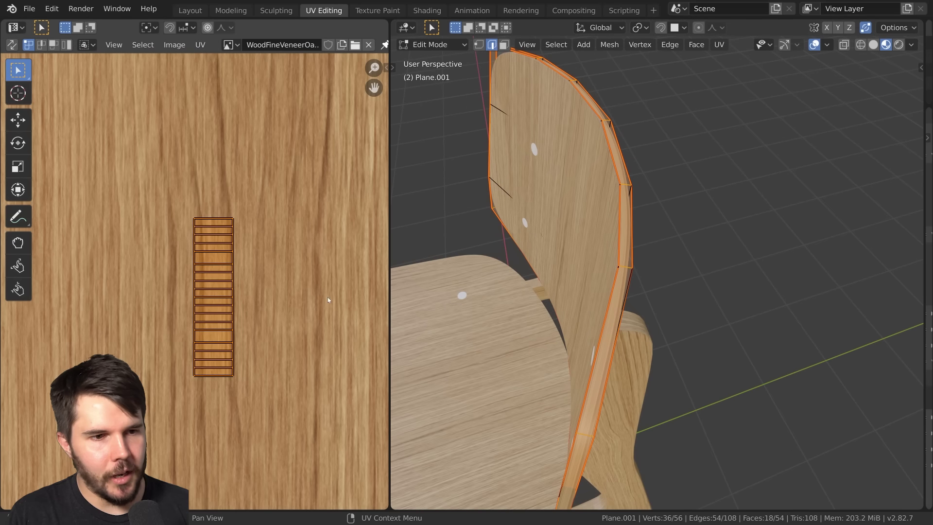
Step: Try one new spot for the edge strip's UV island, undo it, and move the island to a different spot
{"action": "key", "text": "g"}
{"action": "left_click", "coordinate": [282, 289]}
{"action": "key", "text": "ctrl+z"}
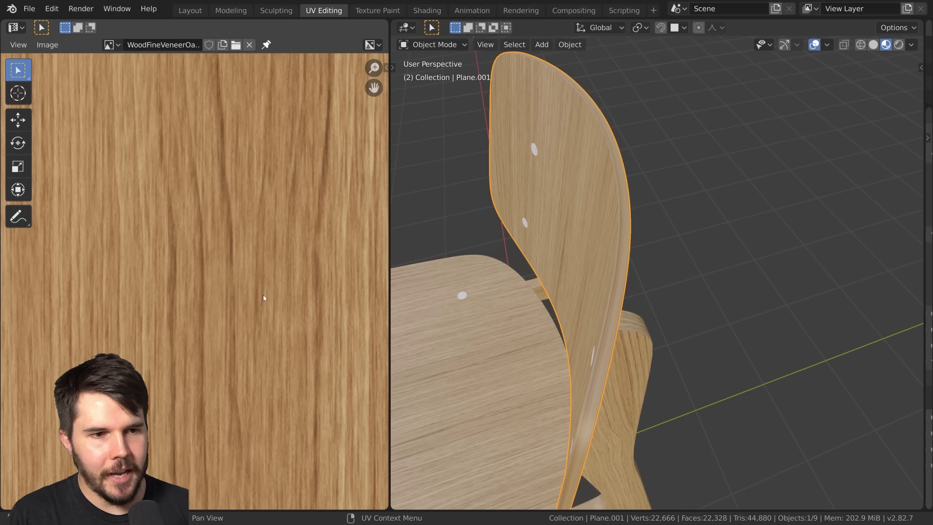
{"action": "key", "text": "g"}
{"action": "left_click", "coordinate": [296, 207]}
{"action": "key", "text": "Tab"}
{"action": "middle_click_drag", "start_coordinate": [602, 211], "coordinate": [588, 263]}
Step: Move the edge strip's UV island to a neighbouring grain area and check the backrest's edge from a lower angle
{"action": "key", "text": "Tab"}
{"action": "scroll", "coordinate": [288, 241], "scroll_direction": "down", "scroll_amount": 2}
{"action": "middle_click_drag", "start_coordinate": [287, 241], "coordinate": [258, 227]}
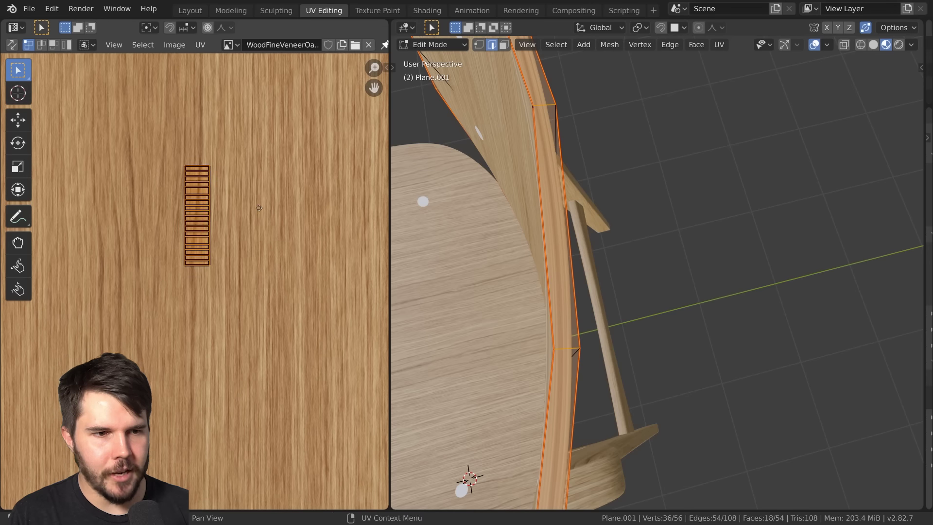
{"action": "key", "text": "g"}
{"action": "left_click", "coordinate": [292, 252]}
{"action": "key", "text": "Tab"}
{"action": "middle_click_drag", "start_coordinate": [565, 226], "coordinate": [598, 175]}
Step: Shift the edge strip's UV island farther across the texture, mainly in positive X, and check the grain in Object Mode
{"action": "key", "text": "Tab"}
{"action": "middle_click_drag", "start_coordinate": [291, 258], "coordinate": [296, 302]}
{"action": "key", "text": "g"}
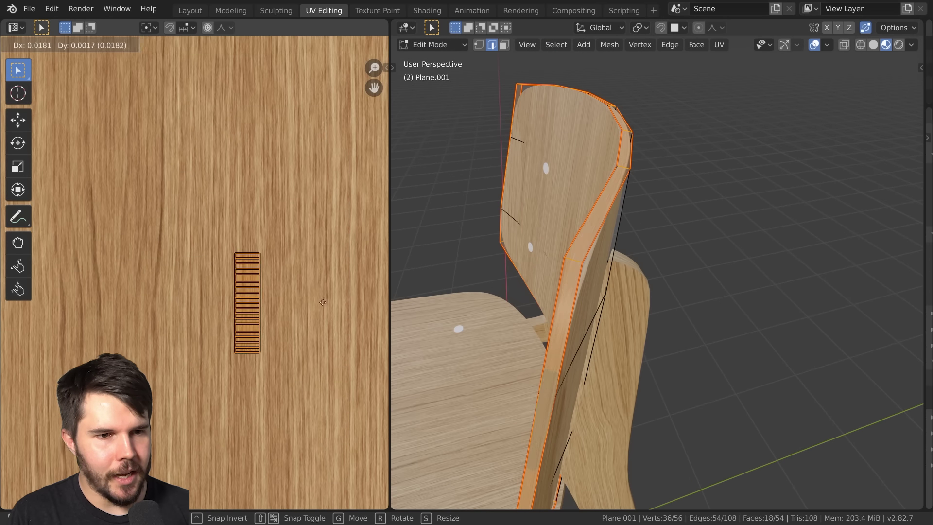
{"action": "left_click", "coordinate": [377, 292]}
{"action": "key", "text": "Tab"}
{"action": "middle_click_drag", "start_coordinate": [378, 291], "coordinate": [245, 313]}
Step: Place the edge strip's UV island beside a darker grain line and check the edge from behind the backrest
{"action": "key", "text": "Tab"}
{"action": "key", "text": "g"}
{"action": "left_click", "coordinate": [338, 254]}
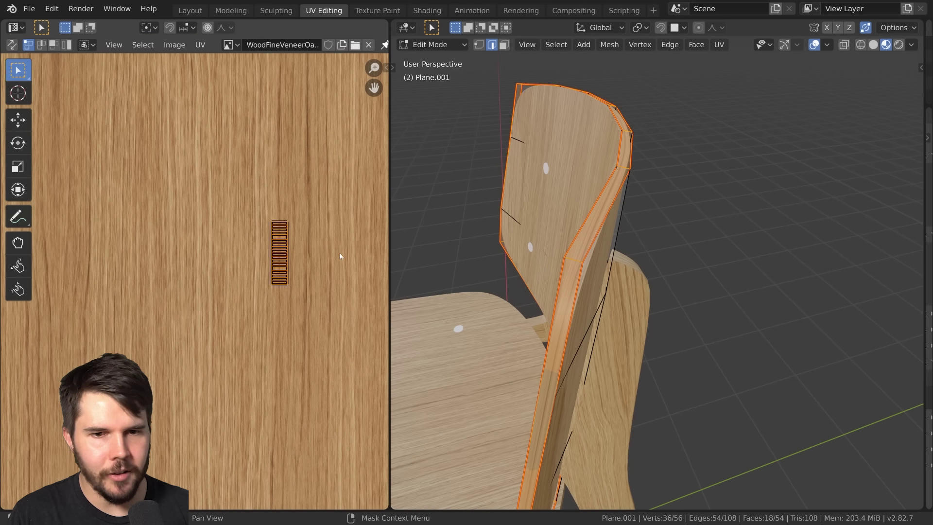
{"action": "key", "text": "Tab"}
{"action": "middle_click_drag", "start_coordinate": [486, 215], "coordinate": [886, 259]}
{"action": "key", "text": "Tab"}
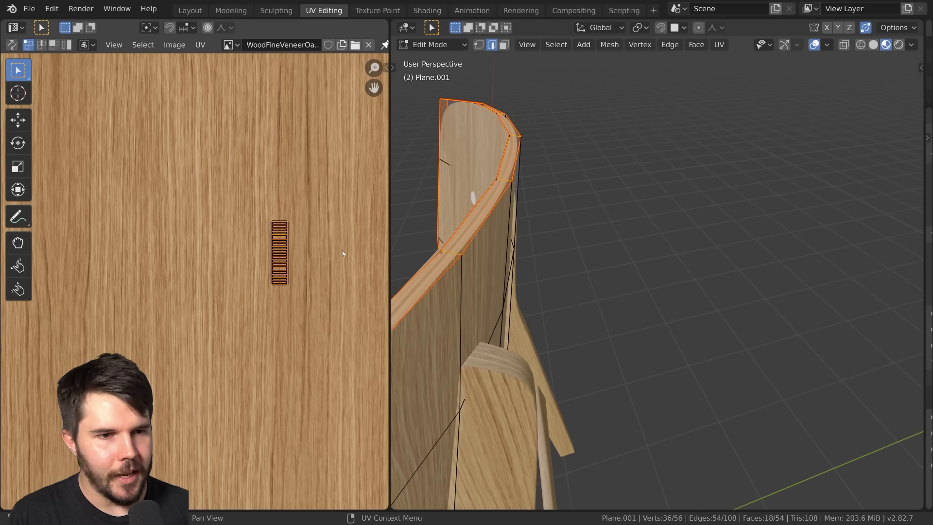
Step: Reposition the edge strip's UV island freely in two moves to refine which grain lines it covers
{"action": "scroll", "coordinate": [244, 252], "scroll_direction": "down", "scroll_amount": 2}
{"action": "scroll", "coordinate": [244, 252], "scroll_direction": "up", "scroll_amount": 3}
{"action": "scroll", "coordinate": [256, 232], "scroll_direction": "down", "scroll_amount": 1}
{"action": "key", "text": "g"}
{"action": "left_click", "coordinate": [252, 268]}
{"action": "key", "text": "g"}
{"action": "left_click", "coordinate": [288, 273]}
Step: Adjust the edge strip's UV island with a uniform scale and check the grain on the front of the backrest
{"action": "key", "text": "s"}
{"action": "left_click", "coordinate": [299, 272]}
{"action": "key", "text": "Tab"}
{"action": "middle_click_drag", "start_coordinate": [437, 253], "coordinate": [650, 166]}
{"action": "scroll", "coordinate": [661, 209], "scroll_direction": "up", "scroll_amount": 2}
{"action": "key", "text": "Tab"}
{"action": "scroll", "coordinate": [288, 272], "scroll_direction": "down", "scroll_amount": 3}
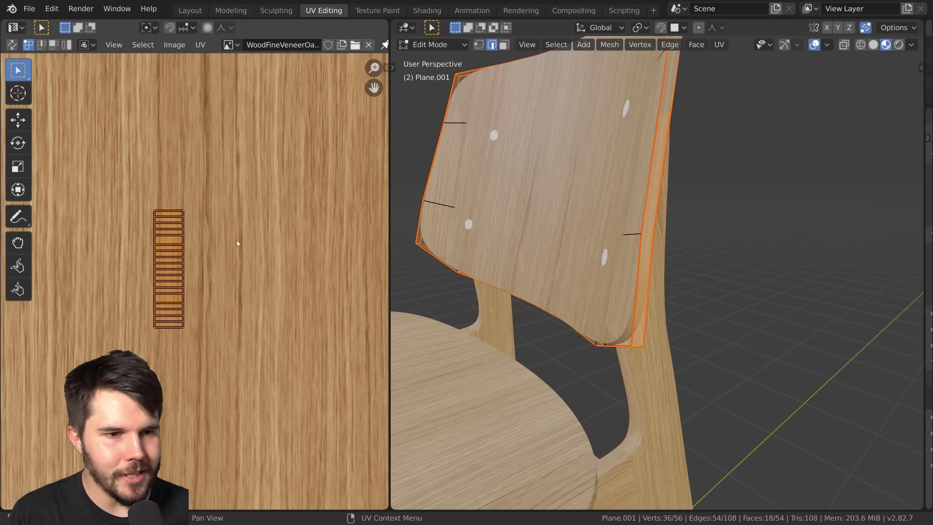
Step: Move the edge strip's UV island over the dark grain line, scale it along Y, and check the backrest in Object Mode
{"action": "key", "text": "g"}
{"action": "left_click", "coordinate": [276, 262]}
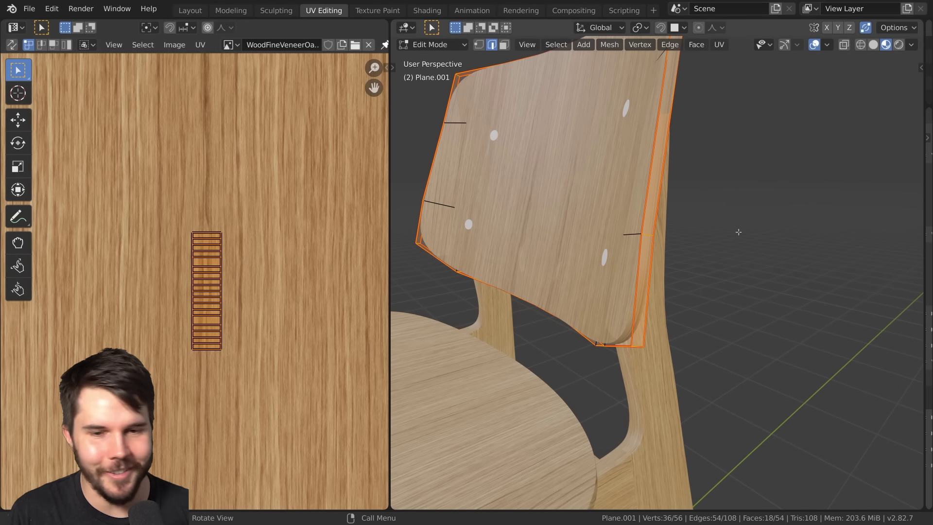
{"action": "key", "text": "KP_Decimal"}
{"action": "key", "text": "s"}
{"action": "key", "text": "y"}
{"action": "left_click", "coordinate": [240, 285]}
{"action": "key", "text": "Tab"}
{"action": "middle_click_drag", "start_coordinate": [654, 238], "coordinate": [666, 279]}
Step: Open the seat in Edit Mode and select its whole edge strip, starting from an edge at the front corner
{"action": "scroll", "coordinate": [640, 242], "scroll_direction": "down", "scroll_amount": 1}
{"action": "scroll", "coordinate": [639, 245], "scroll_direction": "down", "scroll_amount": 2}
{"action": "scroll", "coordinate": [661, 282], "scroll_direction": "down", "scroll_amount": 4}
{"action": "scroll", "coordinate": [651, 274], "scroll_direction": "down", "scroll_amount": 4}
{"action": "left_click_drag", "start_coordinate": [665, 279], "coordinate": [665, 280]}
{"action": "scroll", "coordinate": [674, 262], "scroll_direction": "up", "scroll_amount": 2}
{"action": "mouse_move", "coordinate": [666, 279]}
{"action": "middle_mouse_down"}
{"action": "mouse_move", "coordinate": [668, 250]}
{"action": "mouse_move", "coordinate": [678, 272]}
{"action": "middle_mouse_up"}
{"action": "left_click", "coordinate": [645, 289]}
{"action": "key", "text": "Tab"}
{"action": "scroll", "coordinate": [651, 279], "scroll_direction": "up", "scroll_amount": 2}
{"action": "scroll", "coordinate": [649, 279], "scroll_direction": "up", "scroll_amount": 2}
{"action": "left_click", "coordinate": [640, 306]}
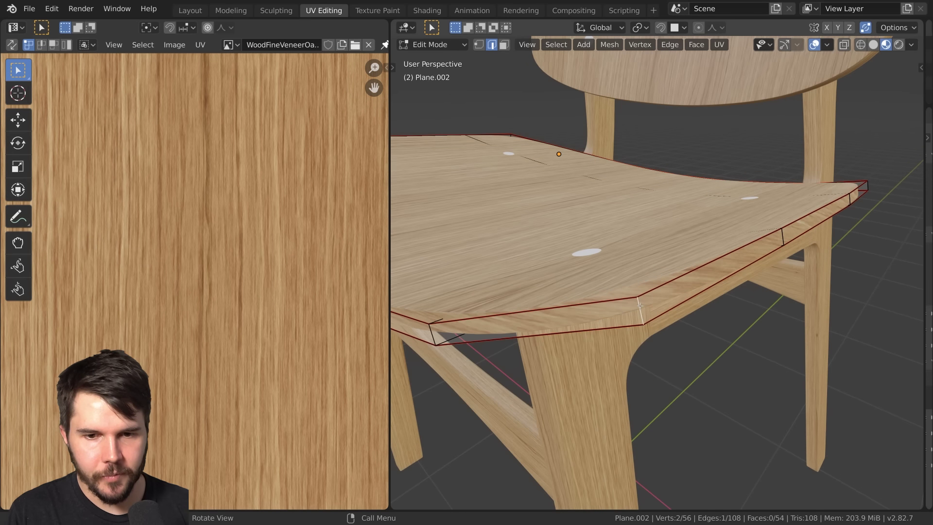
{"action": "key", "text": "l"}
{"action": "scroll", "coordinate": [640, 306], "scroll_direction": "down", "scroll_amount": 2}
{"action": "middle_click_drag", "start_coordinate": [640, 305], "coordinate": [634, 330]}
Step: Examine the wood grain along the seat's outer edge and front corner up close
{"action": "middle_click_drag", "start_coordinate": [527, 238], "coordinate": [531, 215], "text": "shift"}
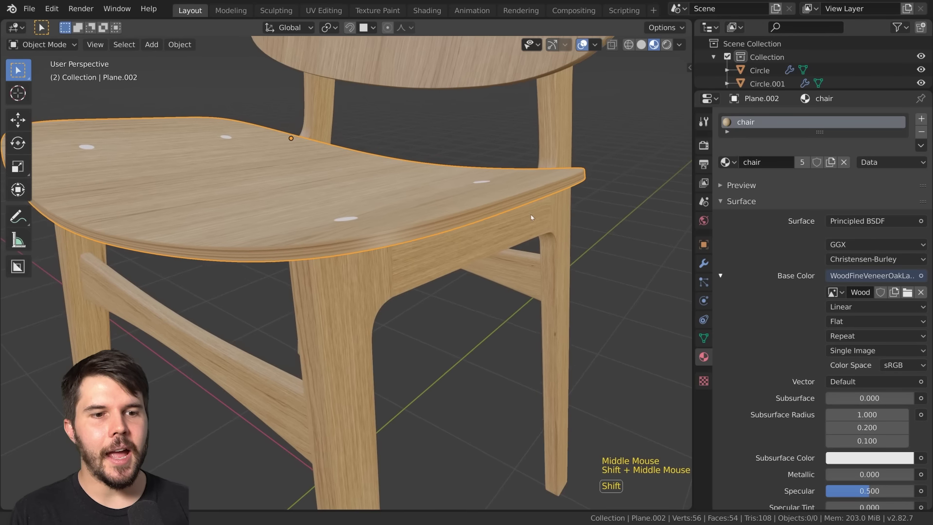
{"action": "scroll", "coordinate": [441, 217], "scroll_direction": "up", "scroll_amount": 2}
{"action": "scroll", "coordinate": [441, 218], "scroll_direction": "down", "scroll_amount": 1}
{"action": "middle_click_drag", "start_coordinate": [442, 217], "coordinate": [418, 229], "text": "ctrl"}
{"action": "middle_click_drag", "start_coordinate": [418, 228], "coordinate": [490, 360]}
{"action": "scroll", "coordinate": [483, 372], "scroll_direction": "down", "scroll_amount": 1, "text": "shift"}
{"action": "scroll", "coordinate": [410, 396], "scroll_direction": "down", "scroll_amount": 2}
{"action": "middle_click_drag", "start_coordinate": [410, 395], "coordinate": [415, 324], "text": "shift"}
{"action": "scroll", "coordinate": [440, 306], "scroll_direction": "down", "scroll_amount": 6}
{"action": "scroll", "coordinate": [384, 289], "scroll_direction": "up", "scroll_amount": 7}
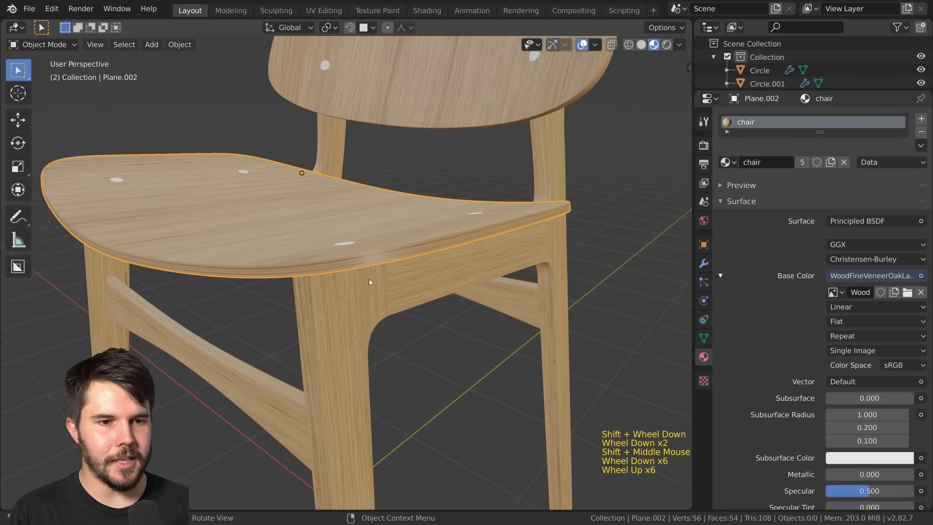
{"action": "scroll", "coordinate": [389, 294], "scroll_direction": "up", "scroll_amount": 1}
{"action": "middle_click_drag", "start_coordinate": [363, 269], "coordinate": [332, 269], "text": "shift"}
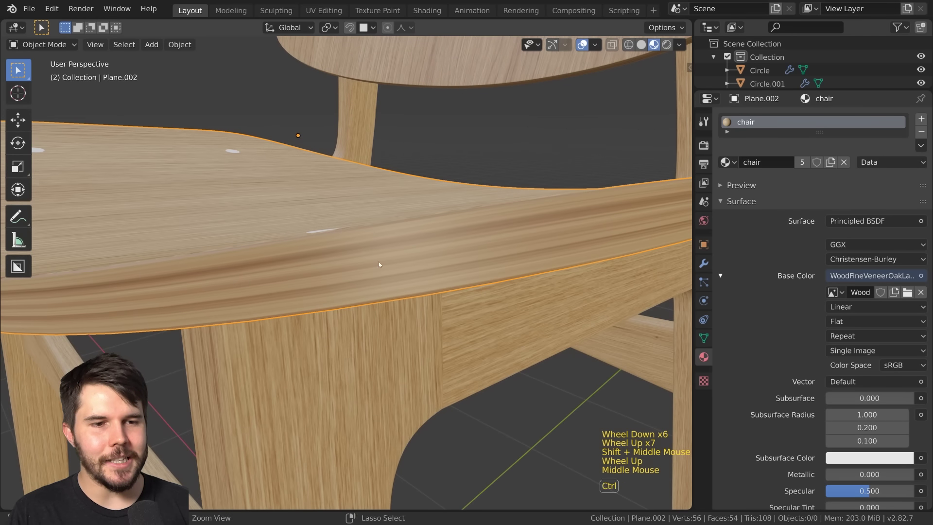
{"action": "scroll", "coordinate": [362, 249], "scroll_direction": "down", "scroll_amount": 2}
{"action": "scroll", "coordinate": [357, 261], "scroll_direction": "up", "scroll_amount": 2}
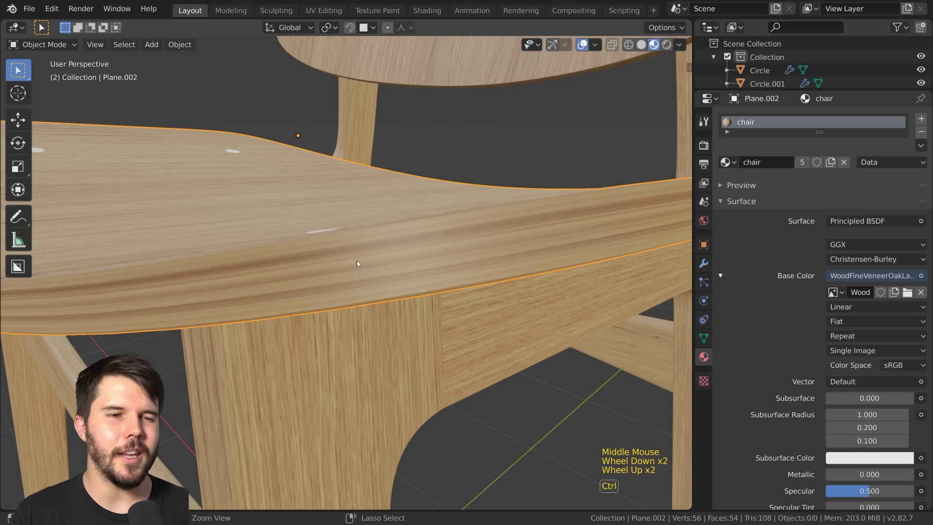
{"action": "middle_click_drag", "start_coordinate": [357, 260], "coordinate": [359, 261], "text": "ctrl"}
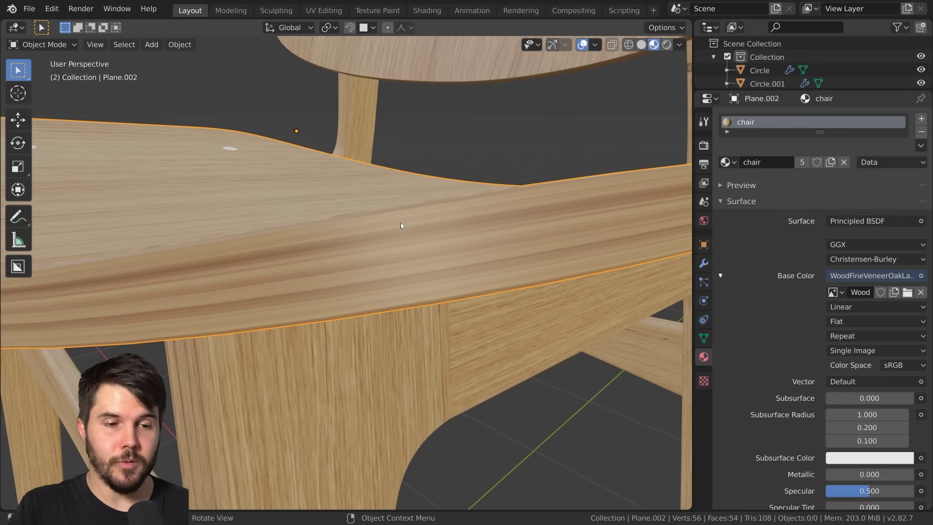
Step: Add seven parallel loop cuts around the seat's edge strip to divide it into thin horizontal plies
{"action": "key", "text": "Tab"}
{"action": "scroll", "coordinate": [401, 225], "scroll_direction": "down", "scroll_amount": 1}
{"action": "middle_click_drag", "start_coordinate": [401, 225], "coordinate": [402, 261], "text": "shift"}
{"action": "scroll", "coordinate": [353, 287], "scroll_direction": "up", "scroll_amount": 1}
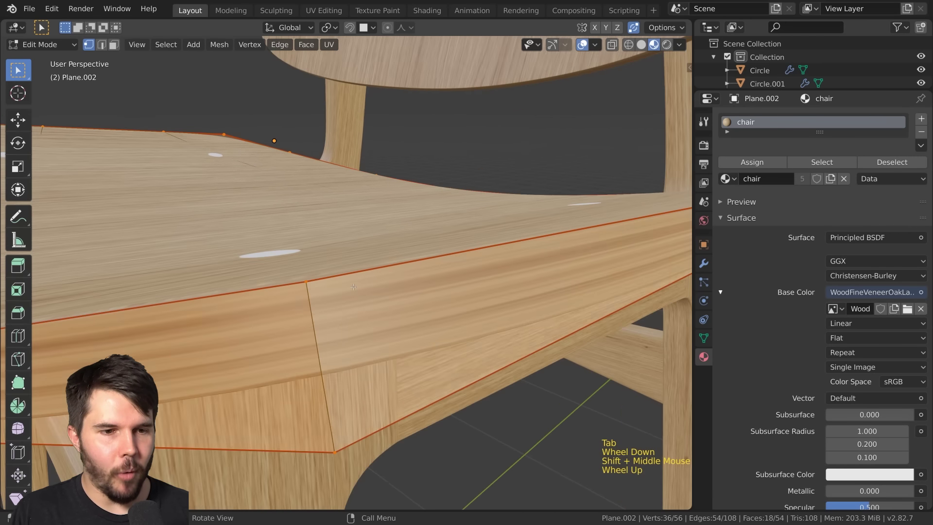
{"action": "scroll", "coordinate": [350, 294], "scroll_direction": "up", "scroll_amount": 1, "text": "ctrl"}
{"action": "middle_click_drag", "start_coordinate": [350, 294], "coordinate": [348, 301], "text": "ctrl"}
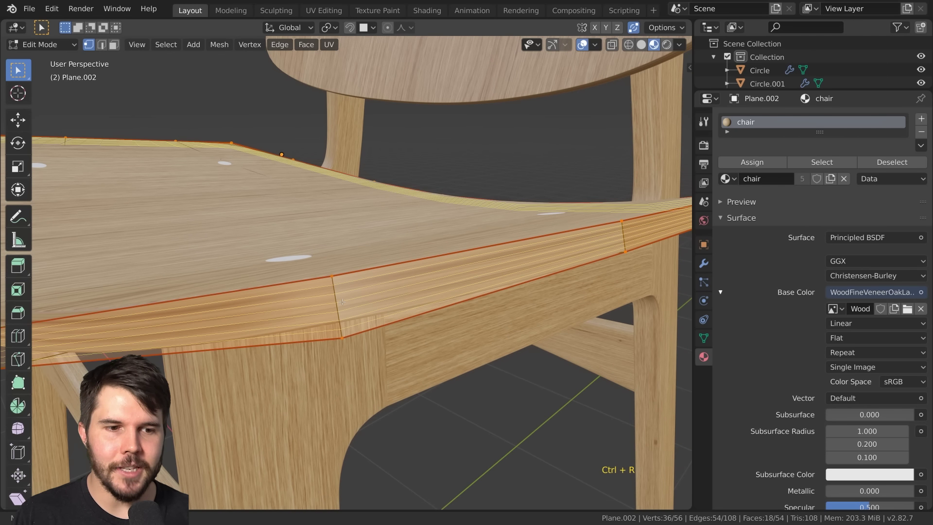
{"action": "scroll", "coordinate": [342, 302], "scroll_direction": "down", "scroll_amount": 5}
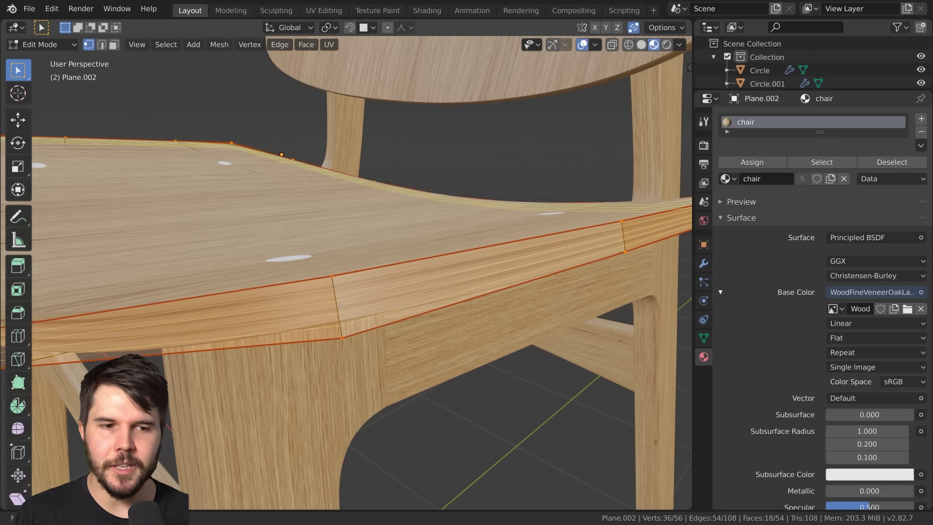
{"action": "scroll", "coordinate": [340, 303], "scroll_direction": "up", "scroll_amount": 1}
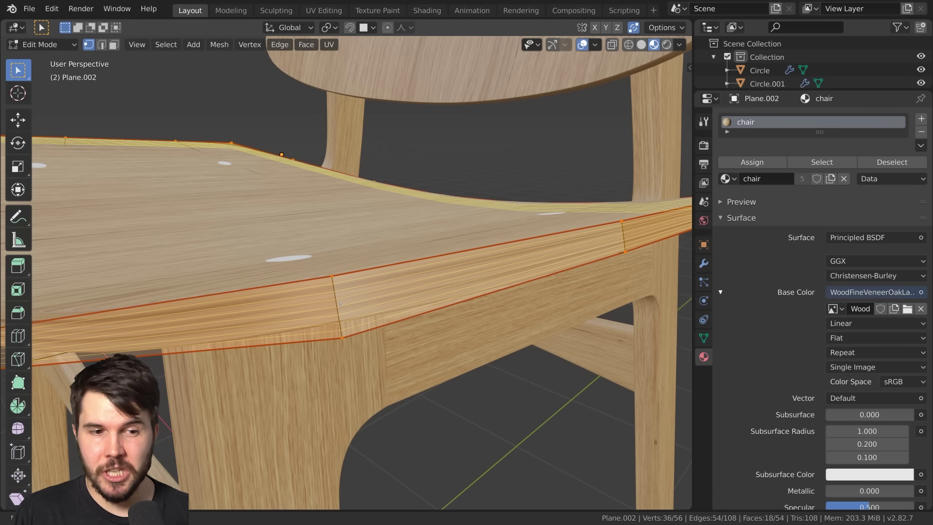
{"action": "left_click", "coordinate": [341, 303]}
{"action": "right_click", "coordinate": [340, 303]}
{"action": "middle_click_drag", "start_coordinate": [341, 304], "coordinate": [348, 235]}
Step: Select each horizontal face loop of the divided seat edge in turn, from the upper ply to the lowest
{"action": "key", "text": "3"}
{"action": "left_click", "coordinate": [348, 236], "text": "alt"}
{"action": "left_click", "coordinate": [349, 242], "text": "alt"}
{"action": "left_click", "coordinate": [350, 248], "text": "alt"}
{"action": "left_click", "coordinate": [351, 254], "text": "alt"}
{"action": "left_click", "coordinate": [352, 261], "text": "alt"}
{"action": "left_click", "coordinate": [354, 268], "text": "alt"}
{"action": "left_click", "coordinate": [355, 275], "text": "alt"}
{"action": "left_click", "coordinate": [358, 283], "text": "alt"}
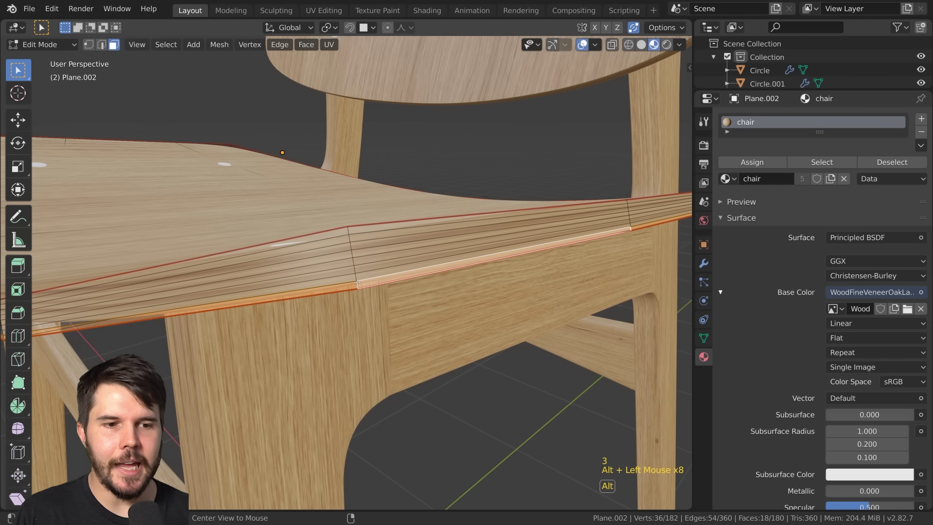
Step: Add a second material slot to the seat with a new material and give it a light orange-brown base color
{"action": "left_click", "coordinate": [922, 119]}
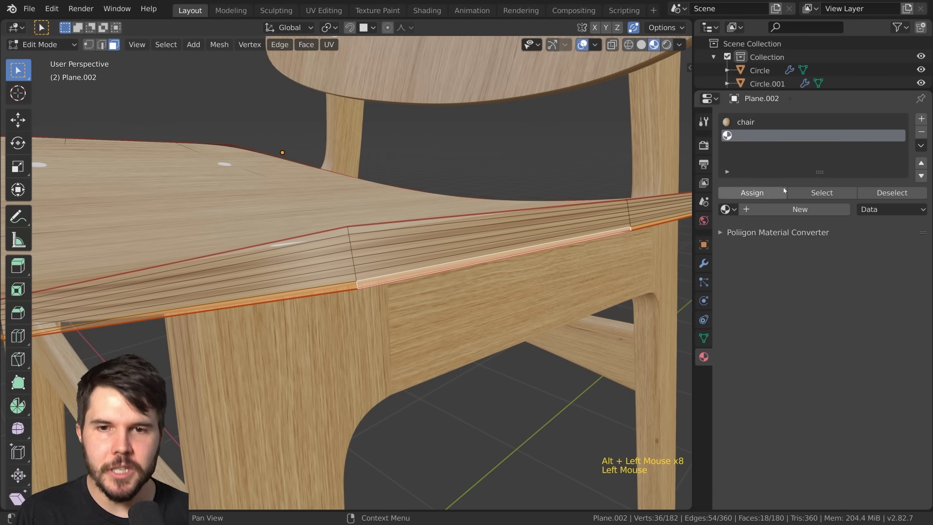
{"action": "left_click", "coordinate": [790, 210]}
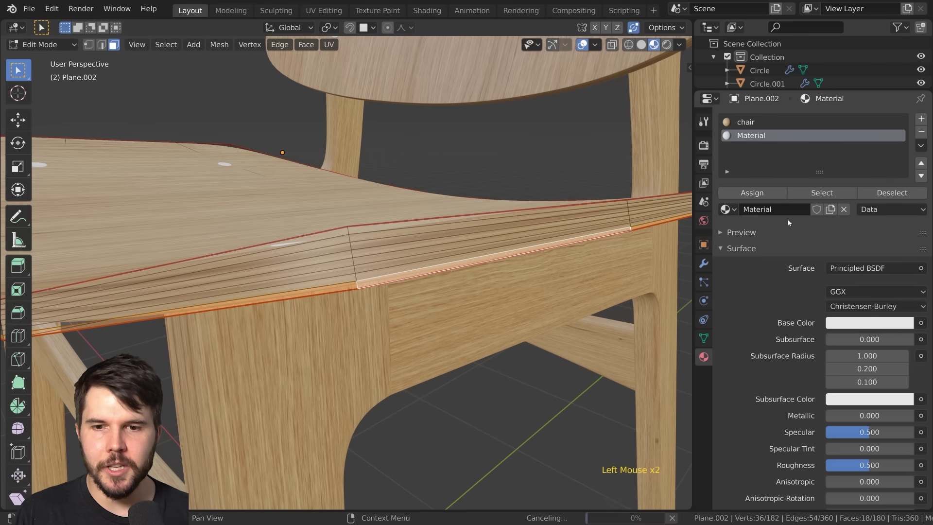
{"action": "left_click", "coordinate": [852, 325]}
{"action": "left_click_drag", "start_coordinate": [903, 147], "coordinate": [903, 153]}
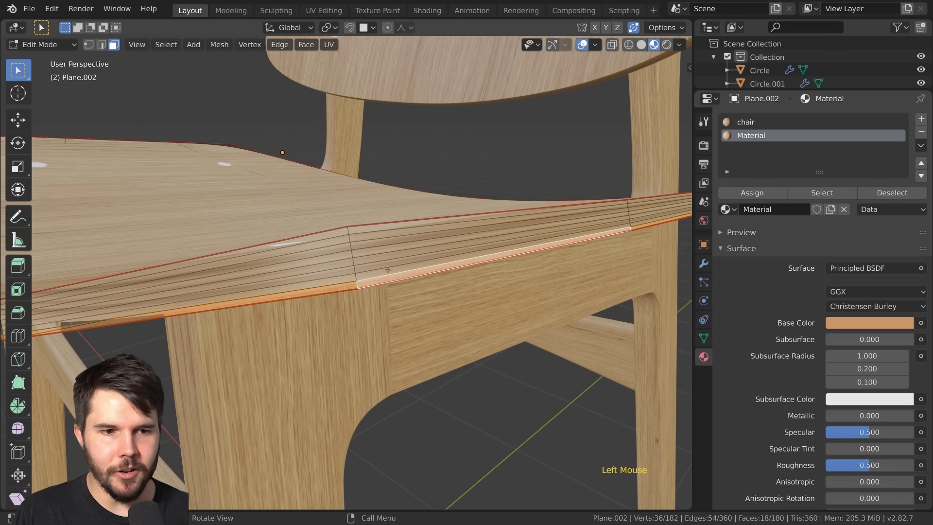
Step: Assign the new material to alternating face loops of the seat's edge and check the layered look in Object Mode
{"action": "left_click", "coordinate": [395, 253], "text": "alt"}
{"action": "left_click", "coordinate": [752, 193]}
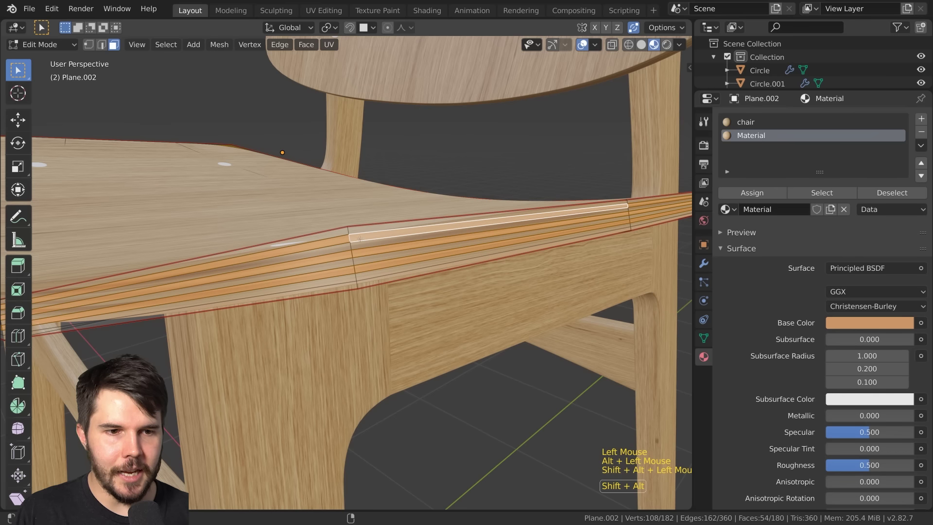
{"action": "key", "text": "Tab"}
{"action": "middle_click_drag", "start_coordinate": [294, 253], "coordinate": [305, 258]}
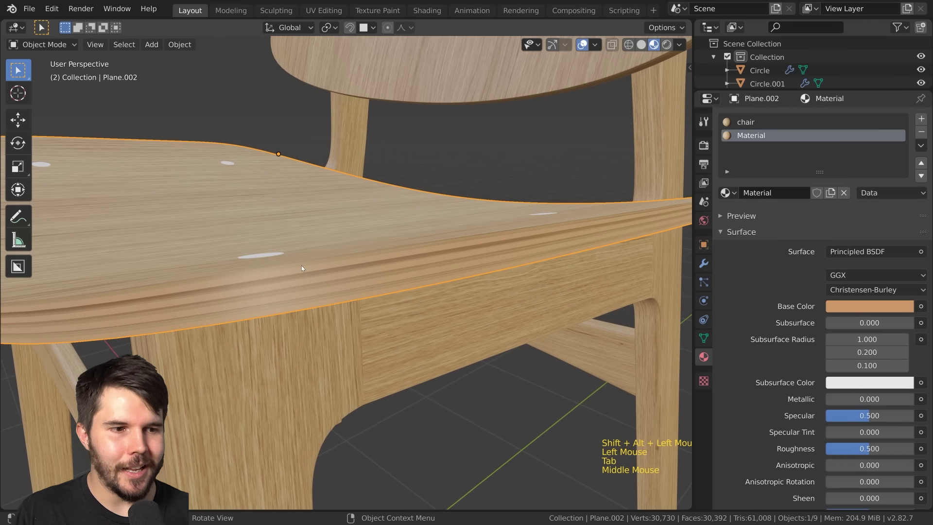
{"action": "key", "text": "Tab"}
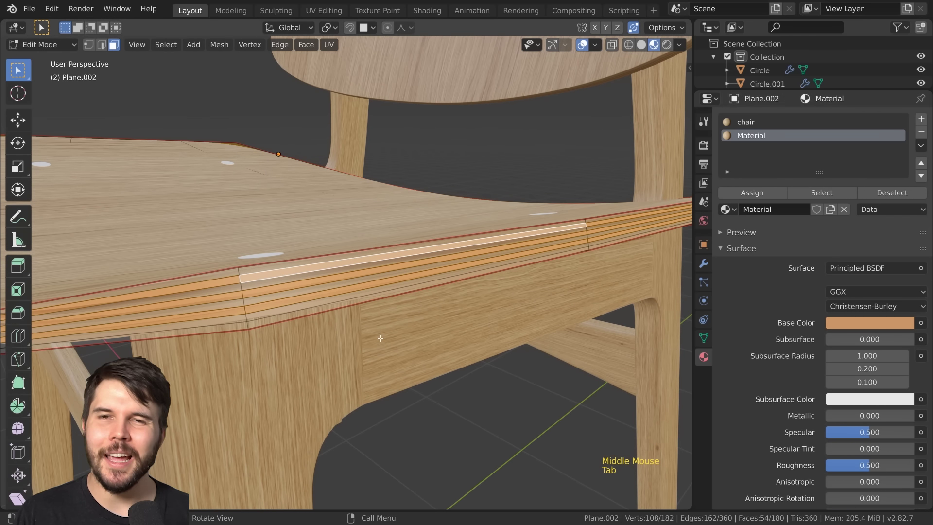
{"action": "key", "text": "Tab"}
{"action": "scroll", "coordinate": [340, 345], "scroll_direction": "down", "scroll_amount": 2}
{"action": "middle_click_drag", "start_coordinate": [340, 345], "coordinate": [360, 336]}
{"action": "scroll", "coordinate": [366, 338], "scroll_direction": "up", "scroll_amount": 2}
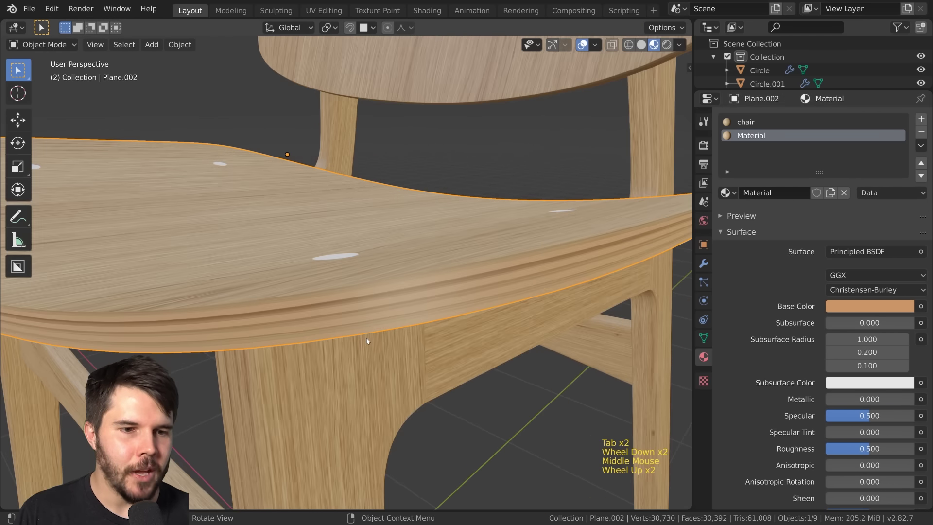
Step: Undo the ply material test and the loop cuts on the seat's edge, and return to Object Mode
{"action": "key", "text": "ctrl+z"}
{"action": "key", "text": "ctrl+z"}
{"action": "key", "text": "ctrl+z"}
{"action": "key", "text": "ctrl+z"}
{"action": "key", "text": "ctrl+z"}
{"action": "key", "text": "ctrl+z"}
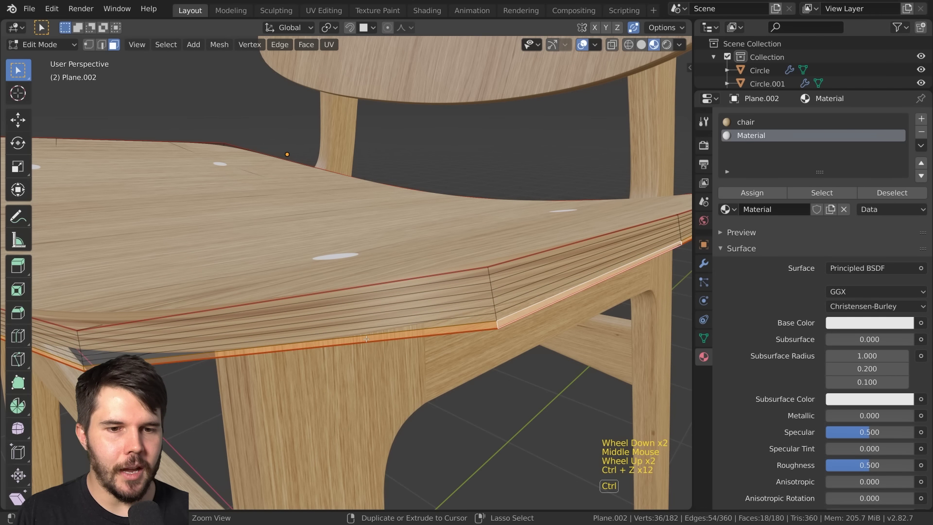
{"action": "key", "text": "ctrl+z"}
{"action": "scroll", "coordinate": [399, 339], "scroll_direction": "down", "scroll_amount": 2}
{"action": "key", "text": "Tab"}
Step: Examine the grain on the seat's front edge and surface from several distances and angles
{"action": "middle_click_drag", "start_coordinate": [416, 331], "coordinate": [370, 350]}
{"action": "scroll", "coordinate": [342, 322], "scroll_direction": "up", "scroll_amount": 2}
{"action": "scroll", "coordinate": [326, 304], "scroll_direction": "down", "scroll_amount": 1}
{"action": "scroll", "coordinate": [342, 305], "scroll_direction": "up", "scroll_amount": 1}
{"action": "scroll", "coordinate": [364, 261], "scroll_direction": "up", "scroll_amount": 1}
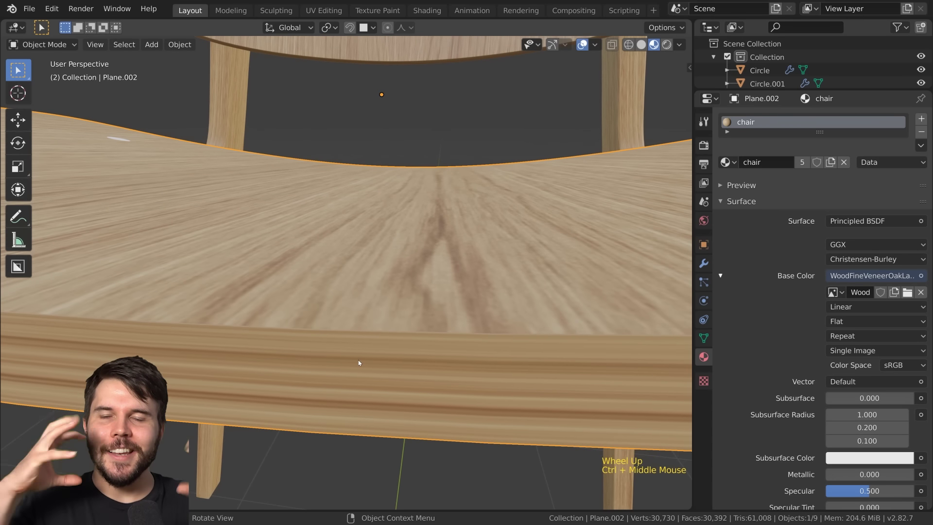
{"action": "scroll", "coordinate": [359, 363], "scroll_direction": "down", "scroll_amount": 4}
{"action": "scroll", "coordinate": [387, 325], "scroll_direction": "up", "scroll_amount": 1}
{"action": "middle_click_drag", "start_coordinate": [359, 362], "coordinate": [408, 291]}
{"action": "scroll", "coordinate": [387, 325], "scroll_direction": "up", "scroll_amount": 2}
{"action": "middle_click_drag", "start_coordinate": [409, 291], "coordinate": [352, 252], "text": "ctrl"}
{"action": "scroll", "coordinate": [388, 341], "scroll_direction": "down", "scroll_amount": 2}
{"action": "scroll", "coordinate": [366, 362], "scroll_direction": "up", "scroll_amount": 1}
{"action": "scroll", "coordinate": [365, 362], "scroll_direction": "up", "scroll_amount": 4}
Step: Deselect everything and review the textured chair as a whole
{"action": "key", "text": "alt+a"}
{"action": "scroll", "coordinate": [410, 353], "scroll_direction": "down", "scroll_amount": 7}
{"action": "scroll", "coordinate": [381, 339], "scroll_direction": "up", "scroll_amount": 2}
{"action": "scroll", "coordinate": [415, 389], "scroll_direction": "up", "scroll_amount": 1}
{"action": "scroll", "coordinate": [415, 389], "scroll_direction": "up", "scroll_amount": 2}
{"action": "scroll", "coordinate": [346, 306], "scroll_direction": "down", "scroll_amount": 3}
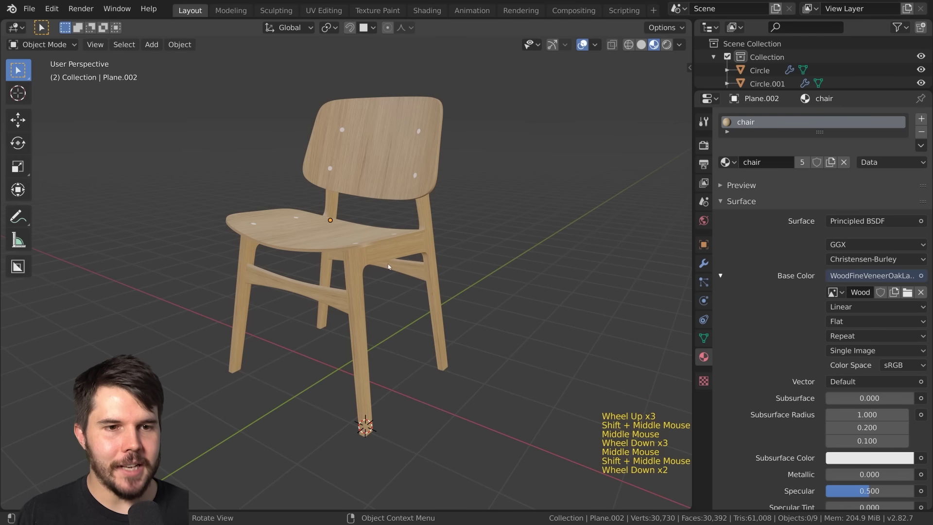
{"action": "middle_click_drag", "start_coordinate": [363, 249], "coordinate": [363, 258], "text": "shift"}
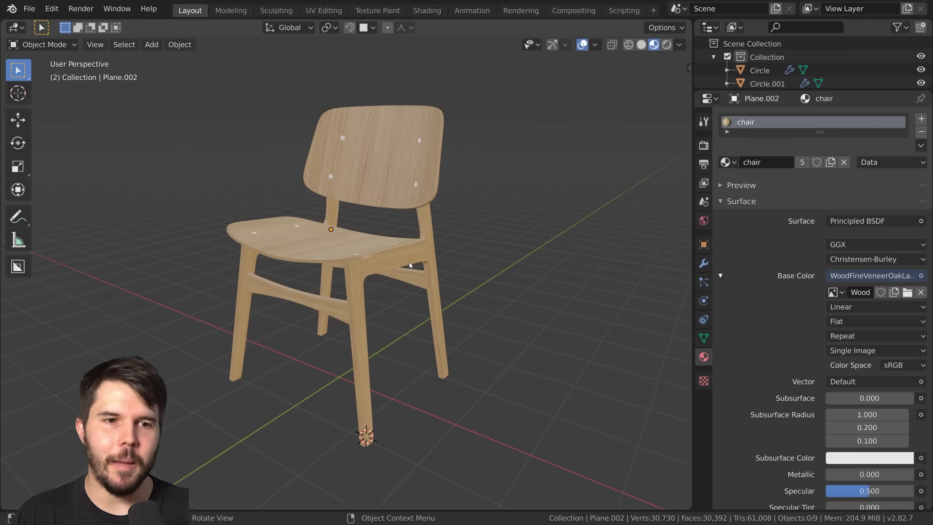
{"action": "scroll", "coordinate": [401, 249], "scroll_direction": "up", "scroll_amount": 5}
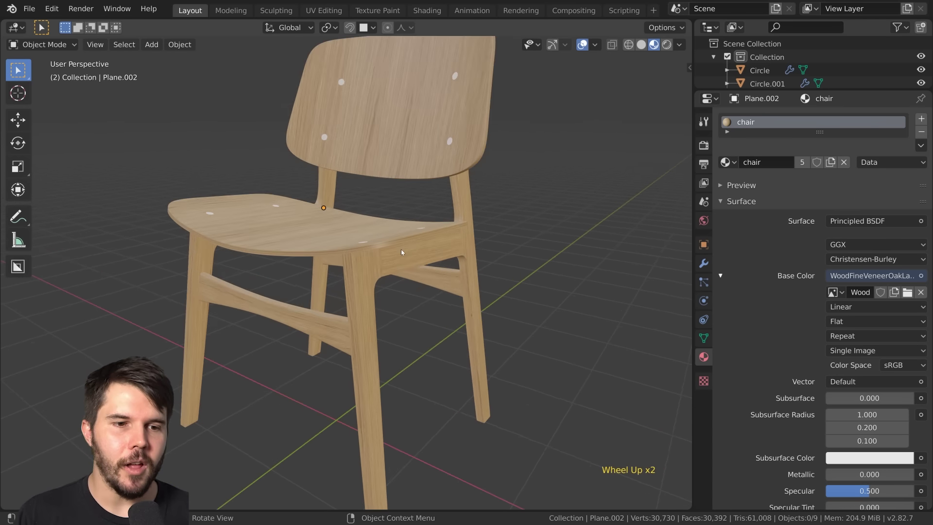
Step: Inspect the round screw caps by selecting one on the seat and one on the backrest
{"action": "middle_click_drag", "start_coordinate": [400, 248], "coordinate": [410, 319]}
{"action": "scroll", "coordinate": [421, 278], "scroll_direction": "down", "scroll_amount": 1}
{"action": "scroll", "coordinate": [421, 279], "scroll_direction": "down", "scroll_amount": 1}
{"action": "scroll", "coordinate": [482, 291], "scroll_direction": "up", "scroll_amount": 2}
{"action": "left_click", "coordinate": [456, 298]}
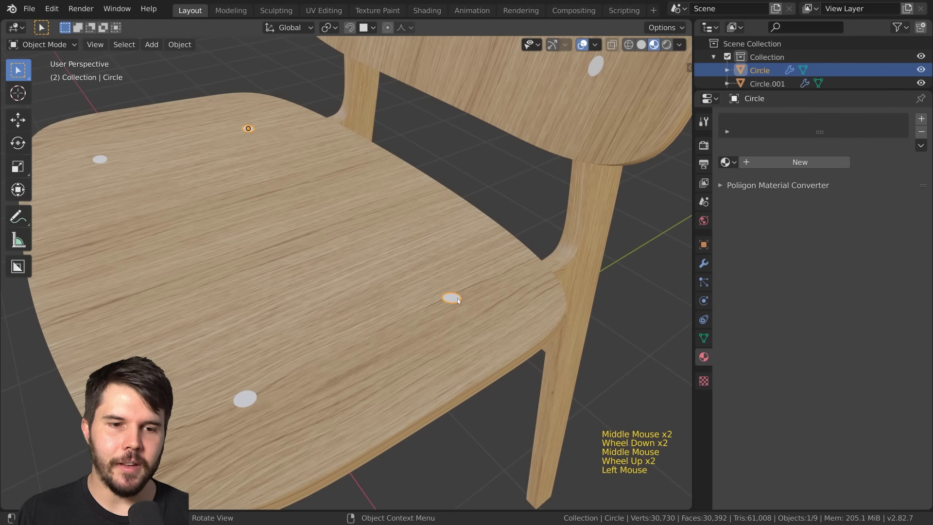
{"action": "scroll", "coordinate": [457, 299], "scroll_direction": "down", "scroll_amount": 2}
{"action": "left_click", "coordinate": [489, 153]}
{"action": "middle_click_drag", "start_coordinate": [489, 153], "coordinate": [512, 169]}
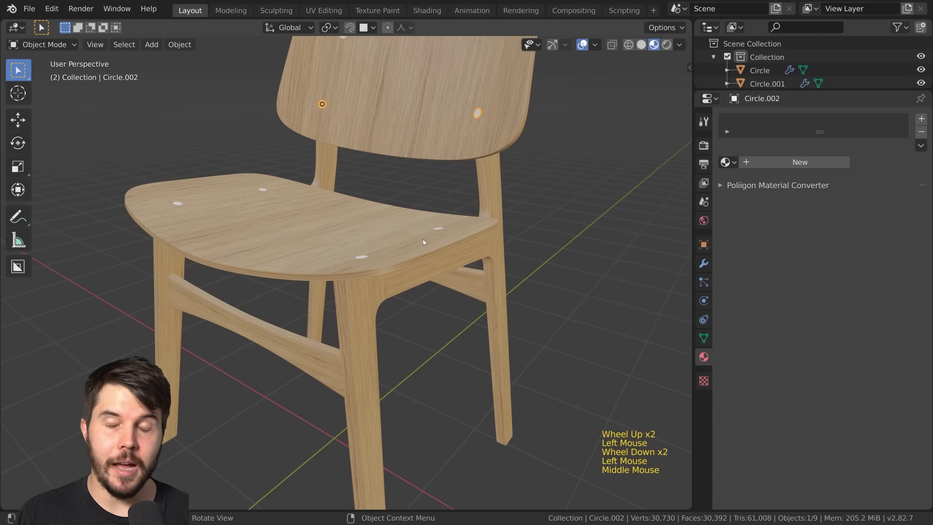
{"action": "scroll", "coordinate": [423, 241], "scroll_direction": "up", "scroll_amount": 3}
{"action": "scroll", "coordinate": [392, 246], "scroll_direction": "down", "scroll_amount": 2}
{"action": "middle_click_drag", "start_coordinate": [392, 246], "coordinate": [395, 262]}
{"action": "scroll", "coordinate": [395, 262], "scroll_direction": "down", "scroll_amount": 1}
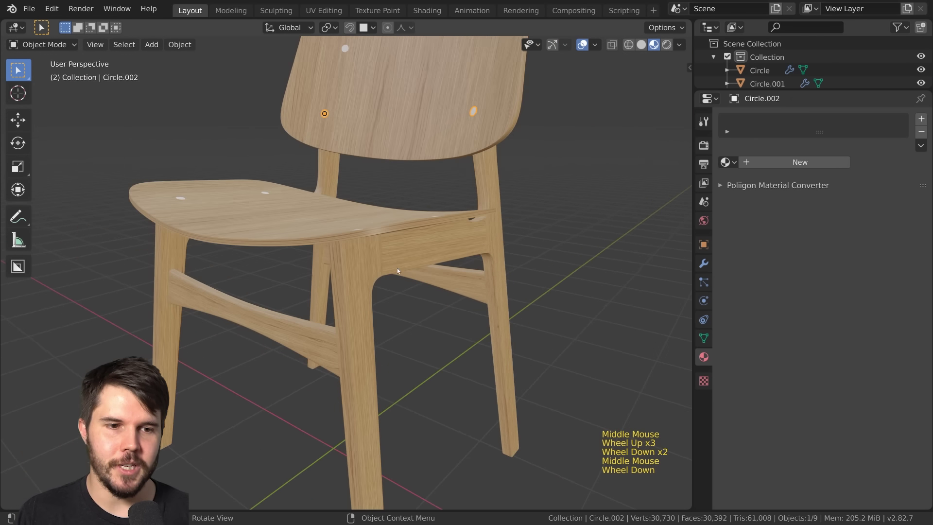
{"action": "scroll", "coordinate": [407, 286], "scroll_direction": "down", "scroll_amount": 3}
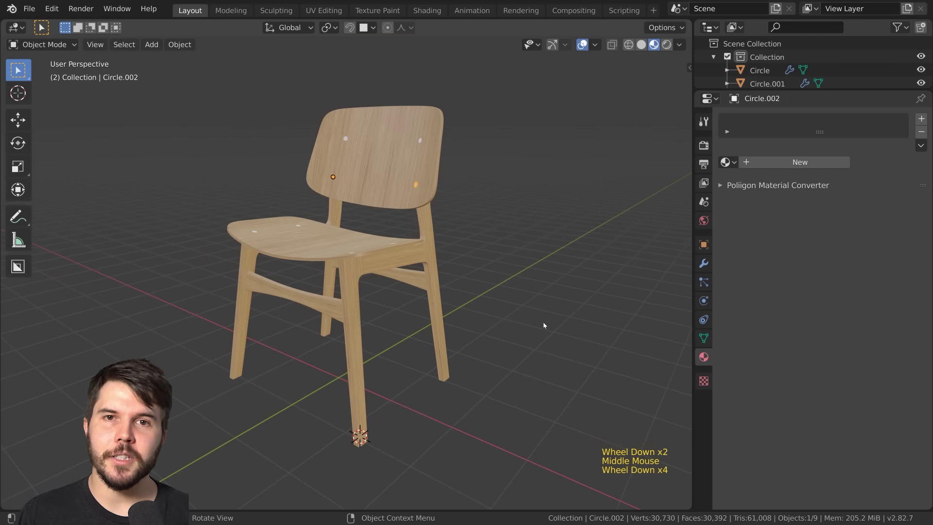